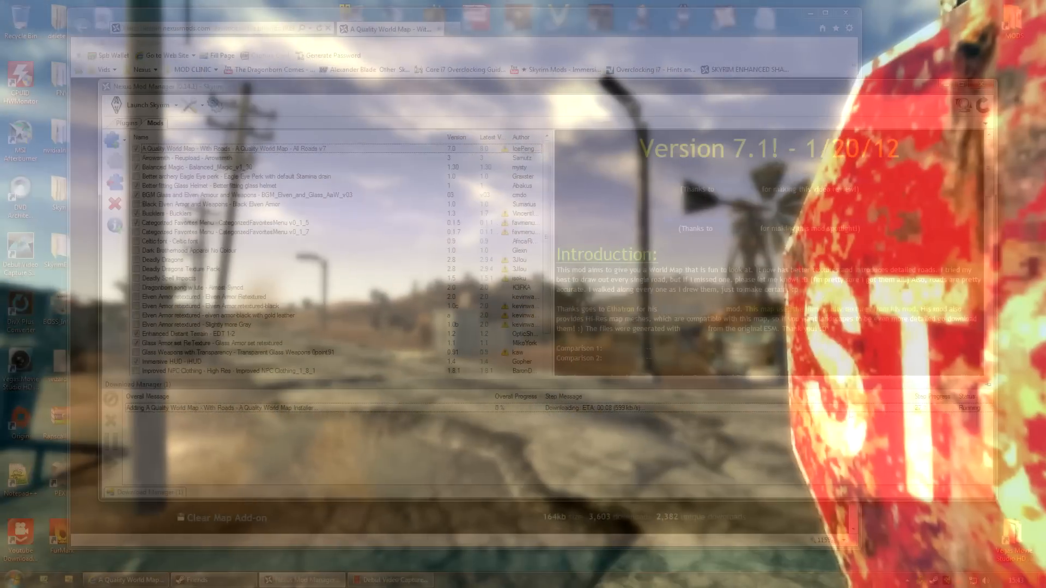
Step: Start the Nexus Mod Manager setup in English, accept the licence agreement, and keep the default install and Start Menu folders
{"action": "left_click", "coordinate": [849, 410]}
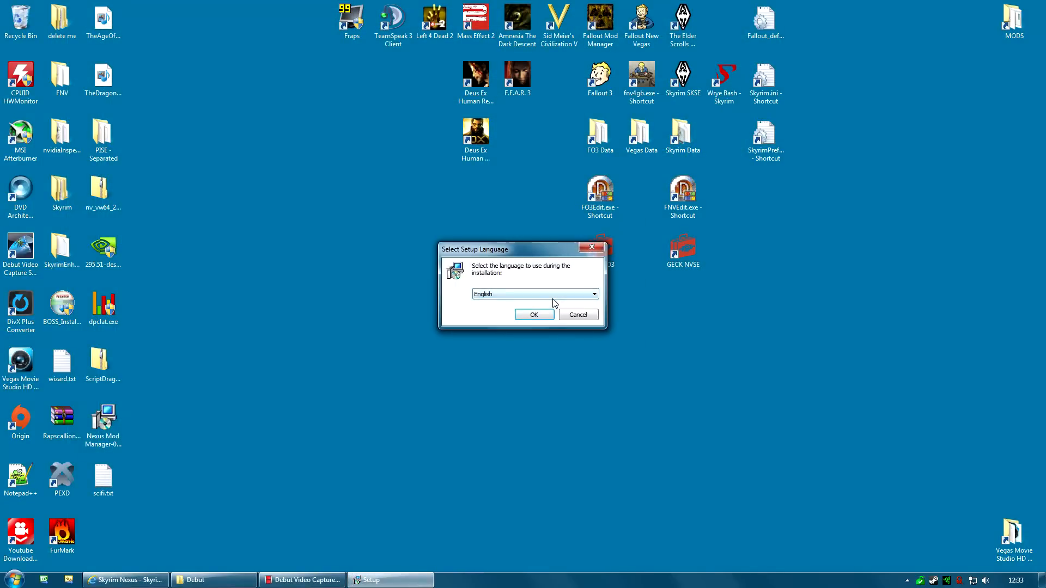
{"action": "left_click", "coordinate": [531, 316]}
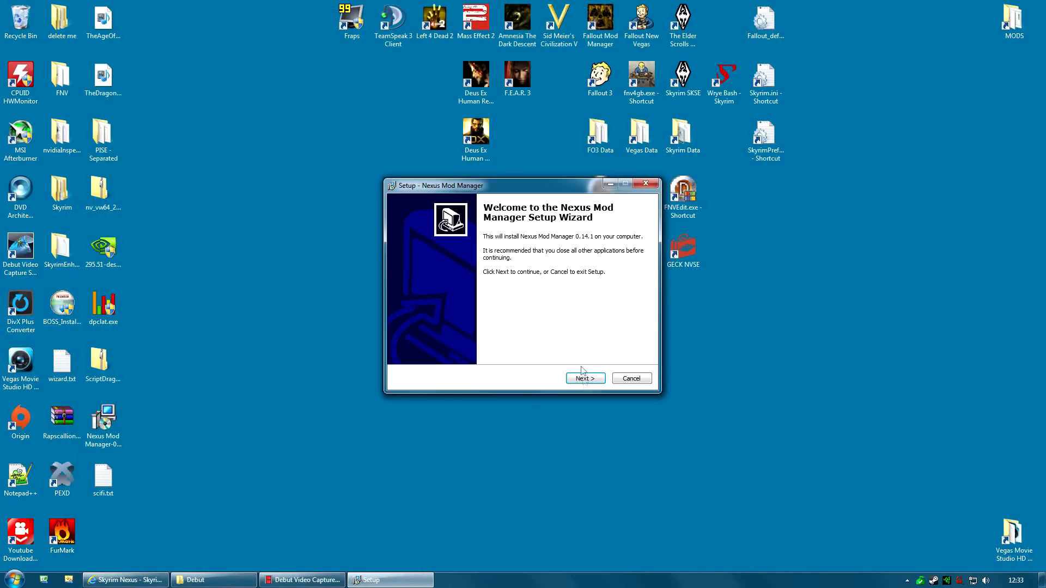
{"action": "left_click", "coordinate": [586, 382]}
{"action": "left_click", "coordinate": [445, 346]}
{"action": "left_click", "coordinate": [589, 377]}
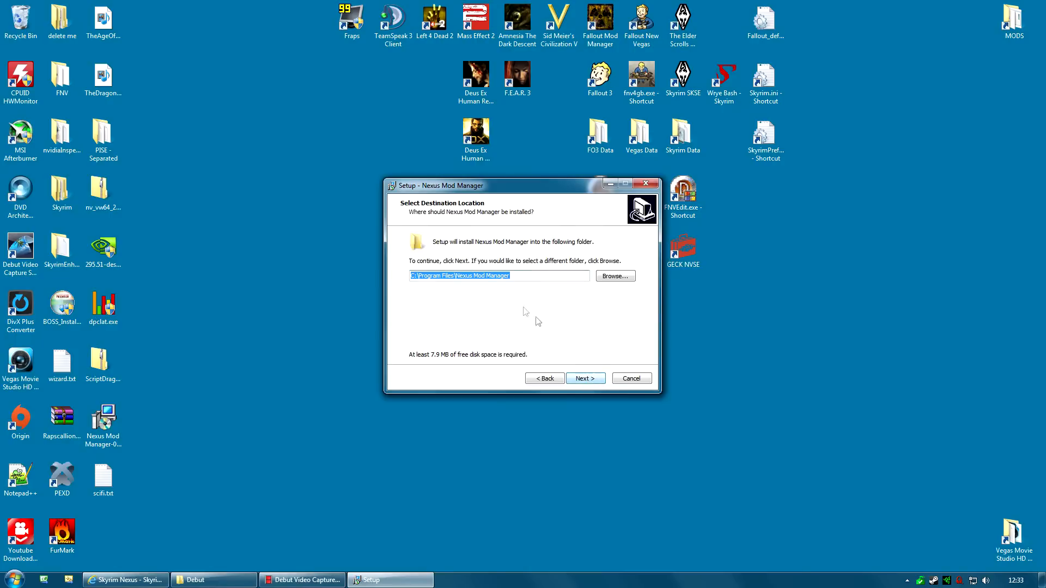
{"action": "left_click", "coordinate": [593, 384]}
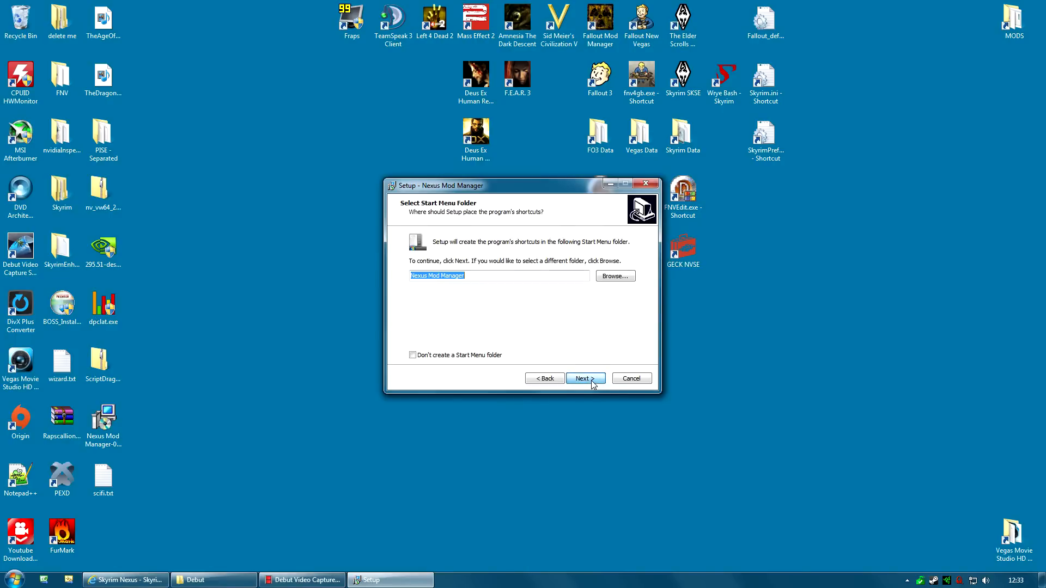
{"action": "left_click", "coordinate": [596, 386]}
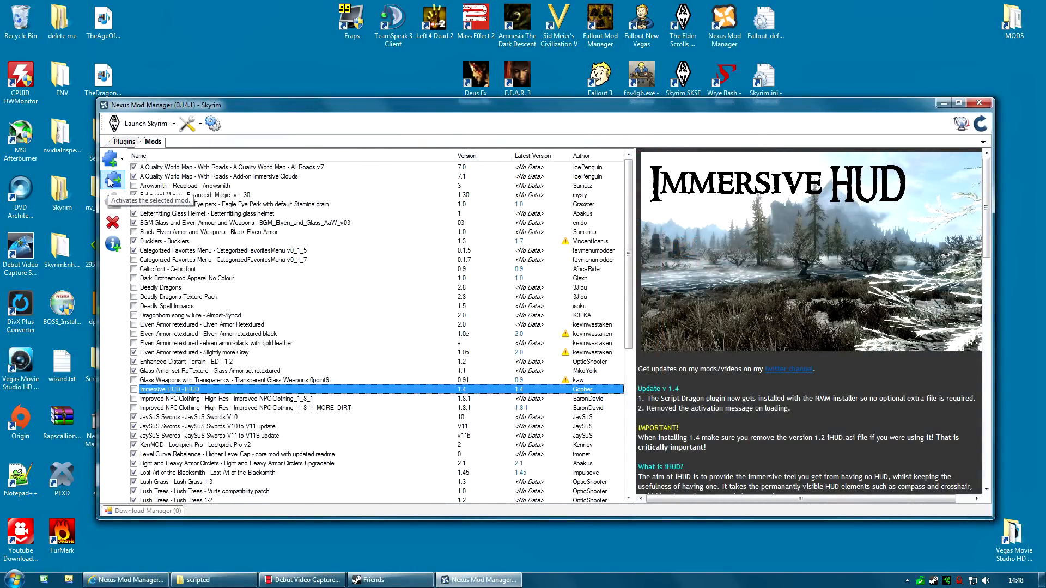
Step: Activate the Immersive HUD - iHUD mod and look through its installer's crosshair and compass visibility options
{"action": "left_click", "coordinate": [110, 180]}
{"action": "left_click_drag", "start_coordinate": [234, 100], "coordinate": [294, 85]}
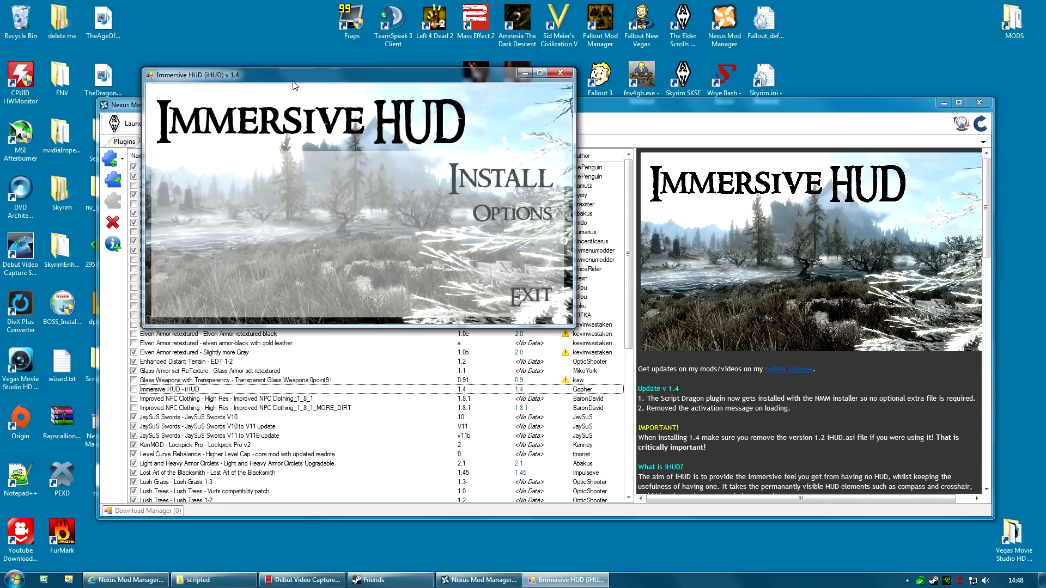
{"action": "left_click", "coordinate": [507, 218]}
{"action": "left_click", "coordinate": [446, 220]}
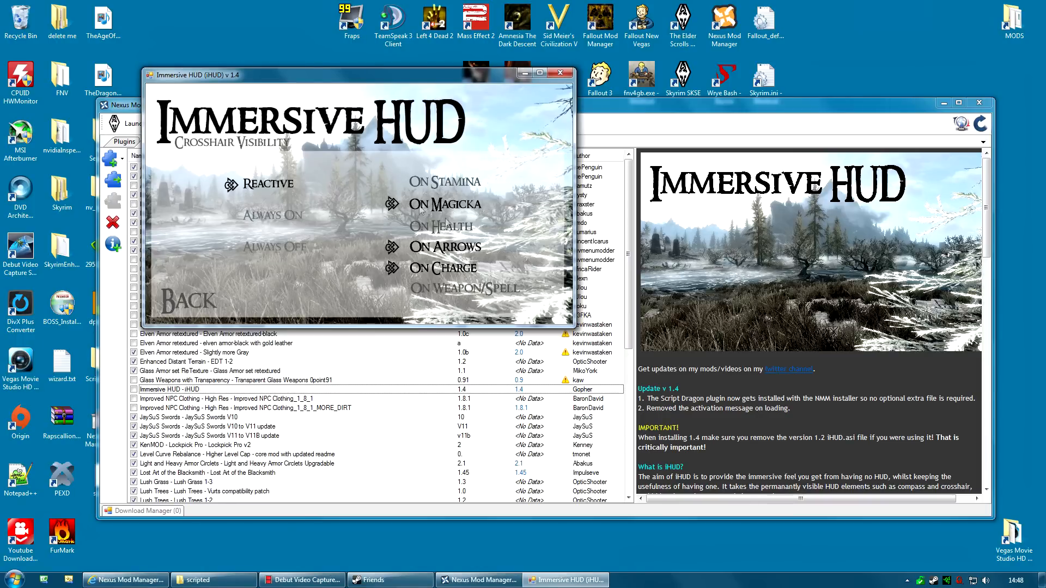
{"action": "left_click", "coordinate": [171, 304]}
{"action": "left_click", "coordinate": [174, 301]}
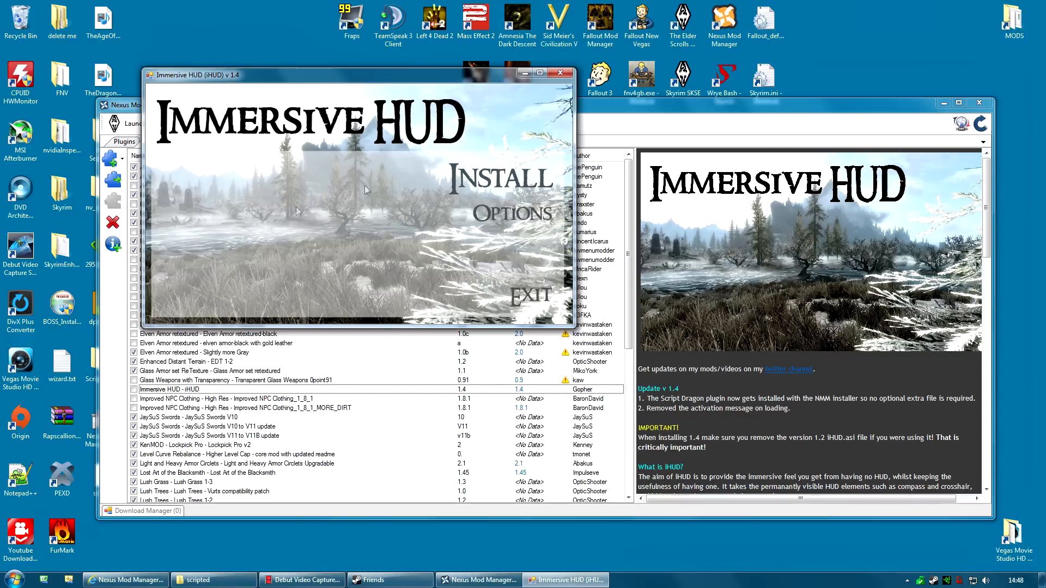
{"action": "left_click", "coordinate": [510, 213]}
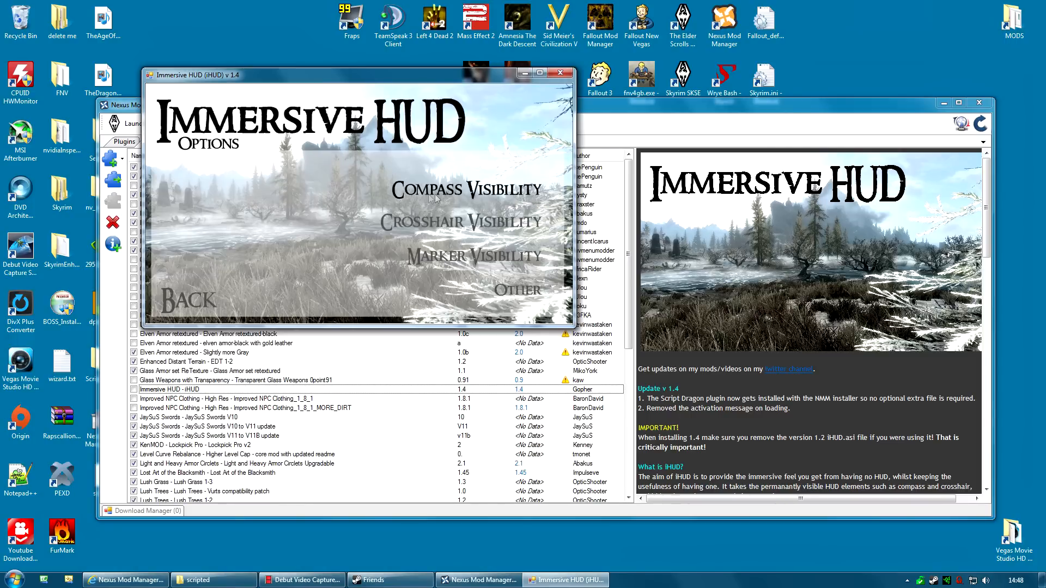
{"action": "left_click", "coordinate": [473, 188]}
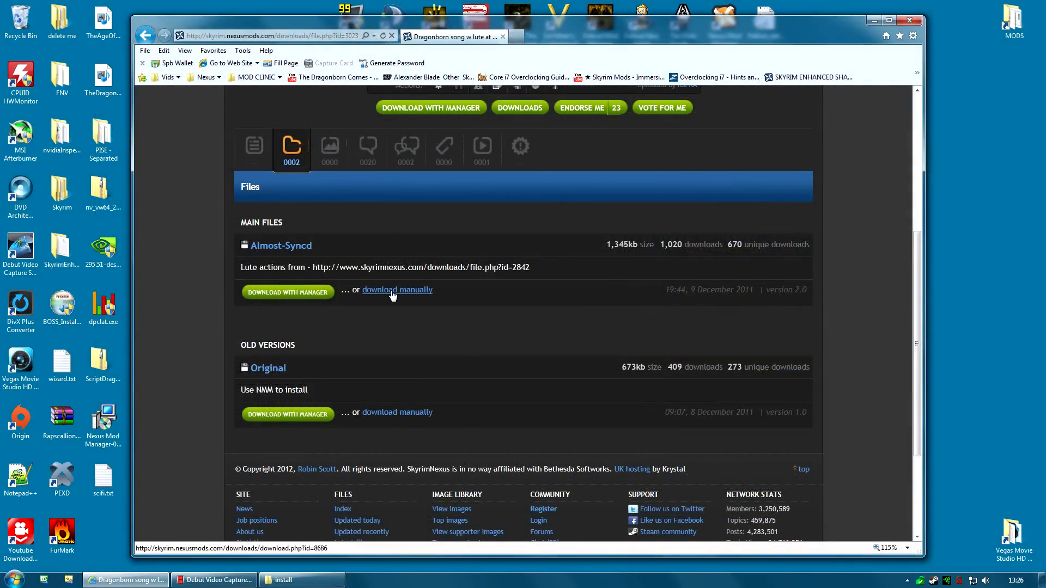
Step: Download the Almost-Syncd main file of the Dragonborn song mod manually
{"action": "left_click", "coordinate": [391, 291]}
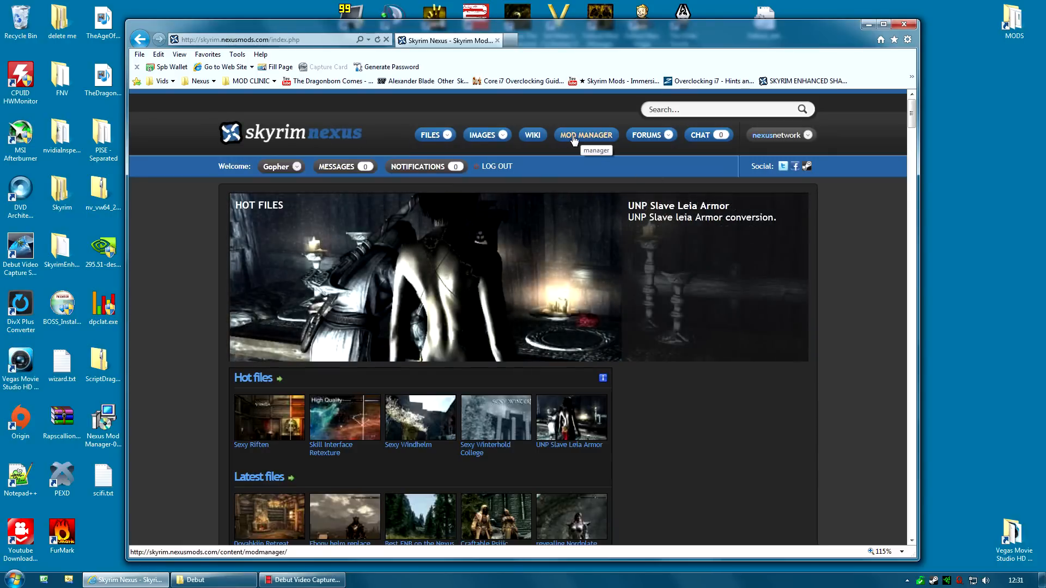
Step: Open the Mod Manager page on Skyrim Nexus and read through its features, open beta and open source information
{"action": "left_click", "coordinate": [575, 139]}
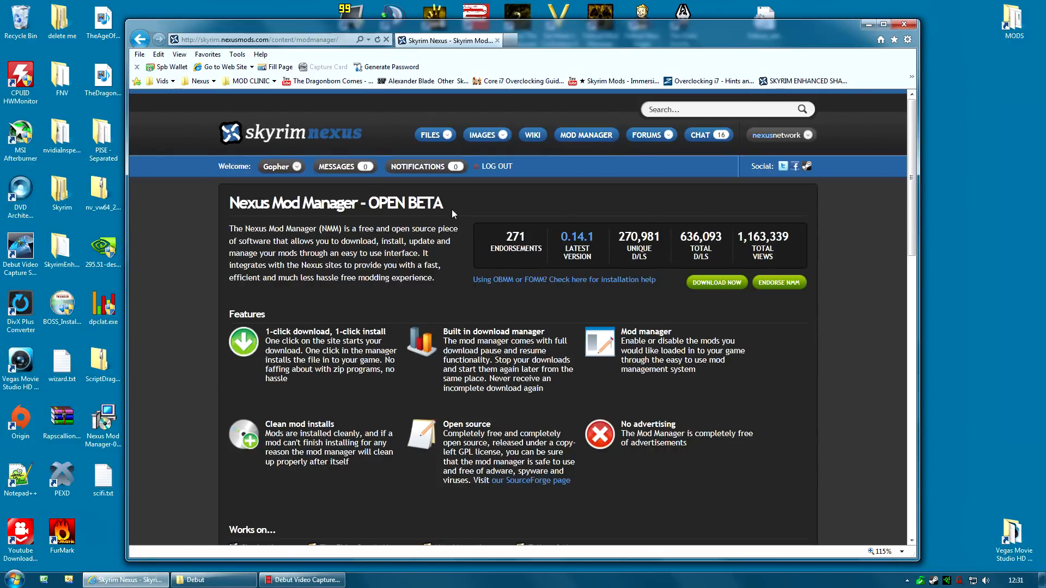
{"action": "scroll", "coordinate": [442, 312], "scroll_direction": "down", "scroll_amount": 2}
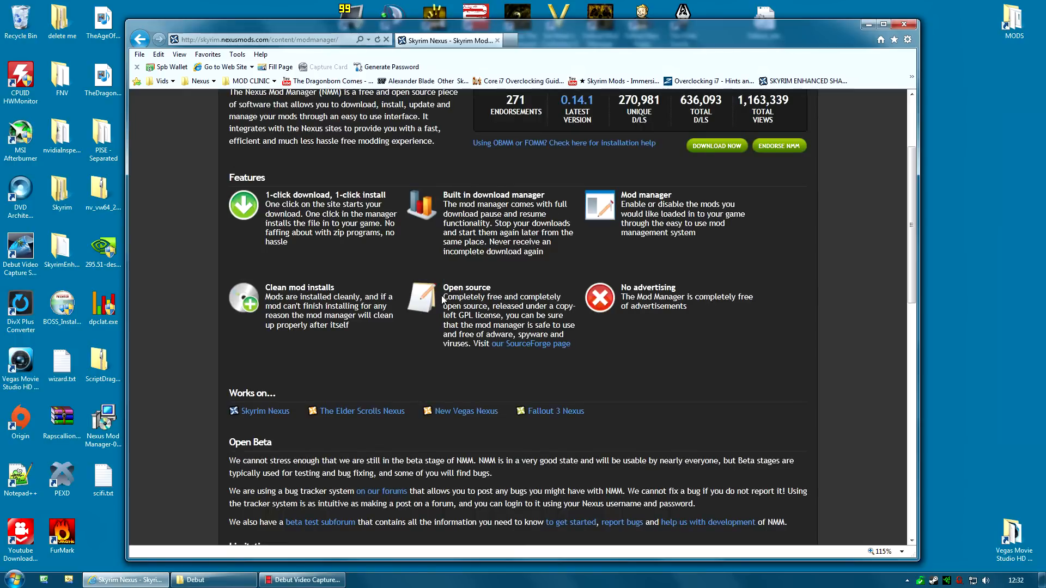
{"action": "scroll", "coordinate": [728, 325], "scroll_direction": "down", "scroll_amount": 8}
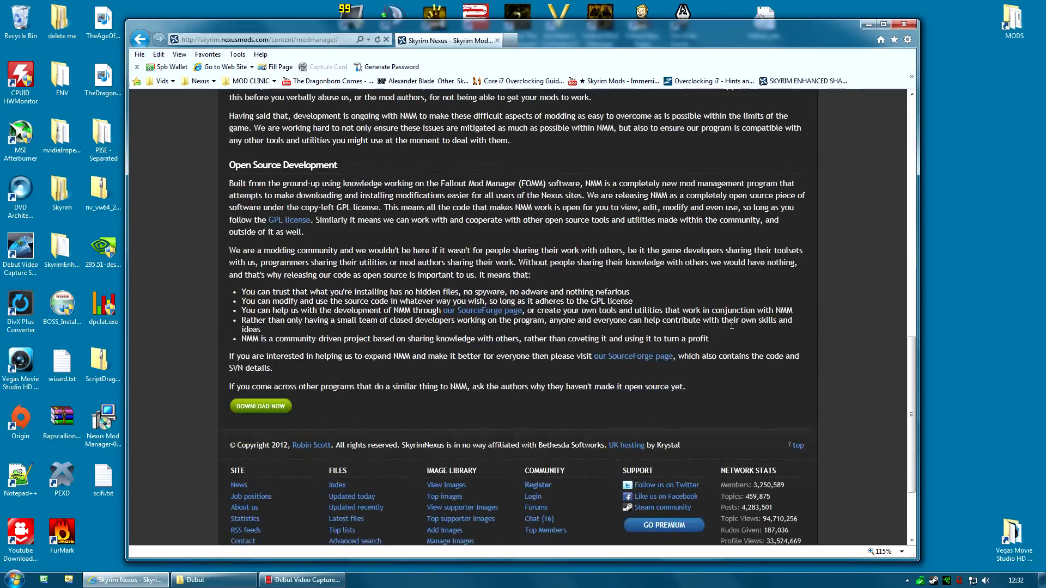
{"action": "scroll", "coordinate": [731, 325], "scroll_direction": "up", "scroll_amount": 10}
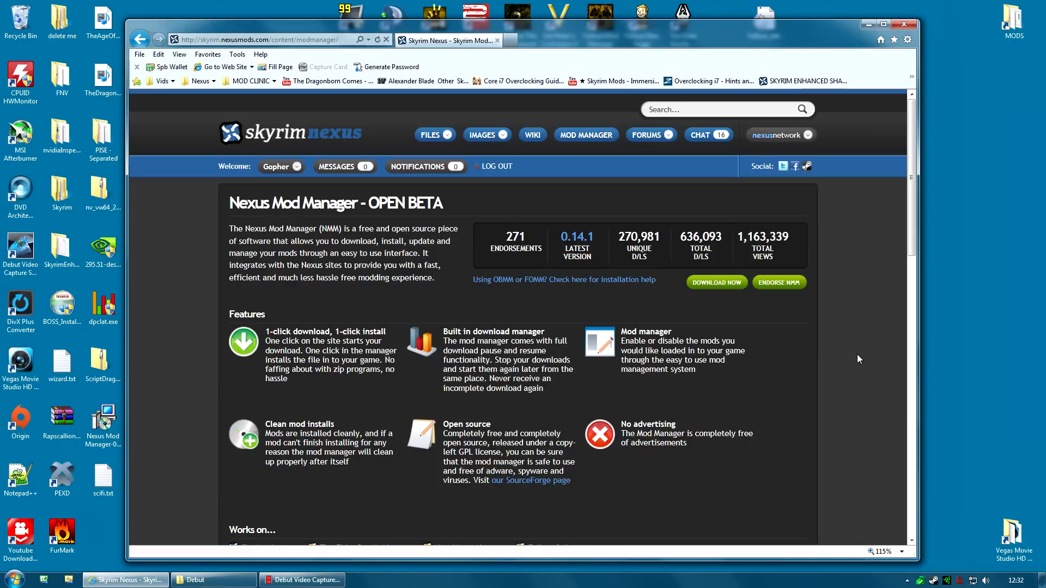
{"action": "scroll", "coordinate": [846, 351], "scroll_direction": "down", "scroll_amount": 15}
{"action": "scroll", "coordinate": [875, 343], "scroll_direction": "down", "scroll_amount": 3}
{"action": "scroll", "coordinate": [872, 332], "scroll_direction": "up", "scroll_amount": 12}
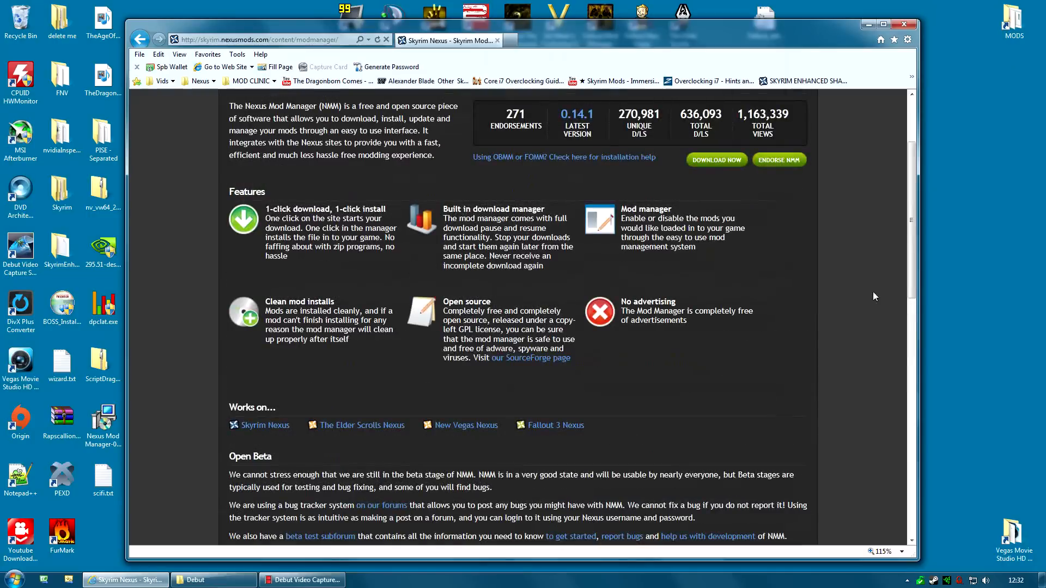
{"action": "scroll", "coordinate": [866, 322], "scroll_direction": "up", "scroll_amount": 2}
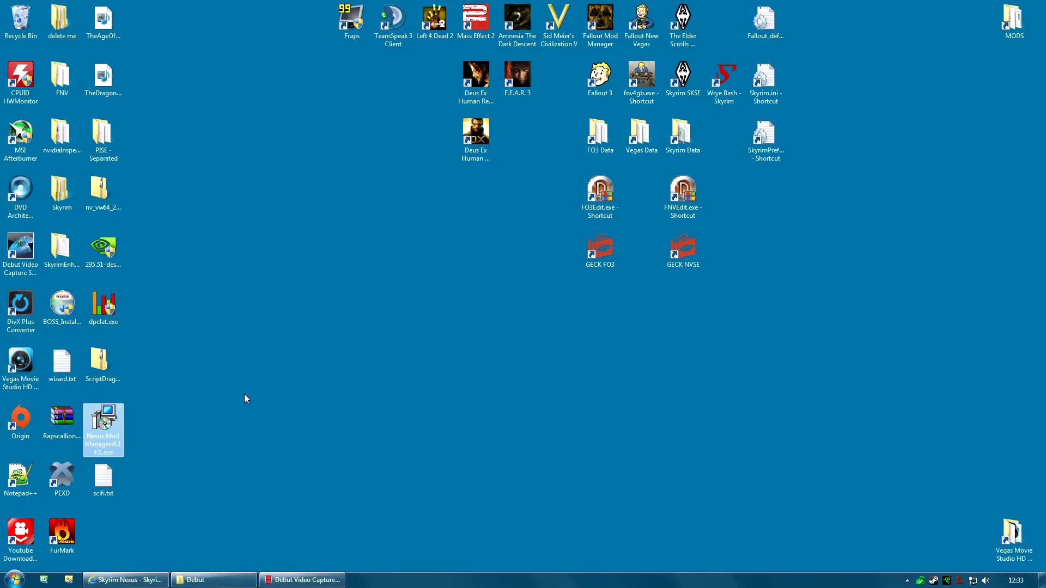
Step: Run the Nexus Mod Manager 0.14.1 installer from the desktop in English and accept its licence agreement
{"action": "double_click", "coordinate": [108, 427]}
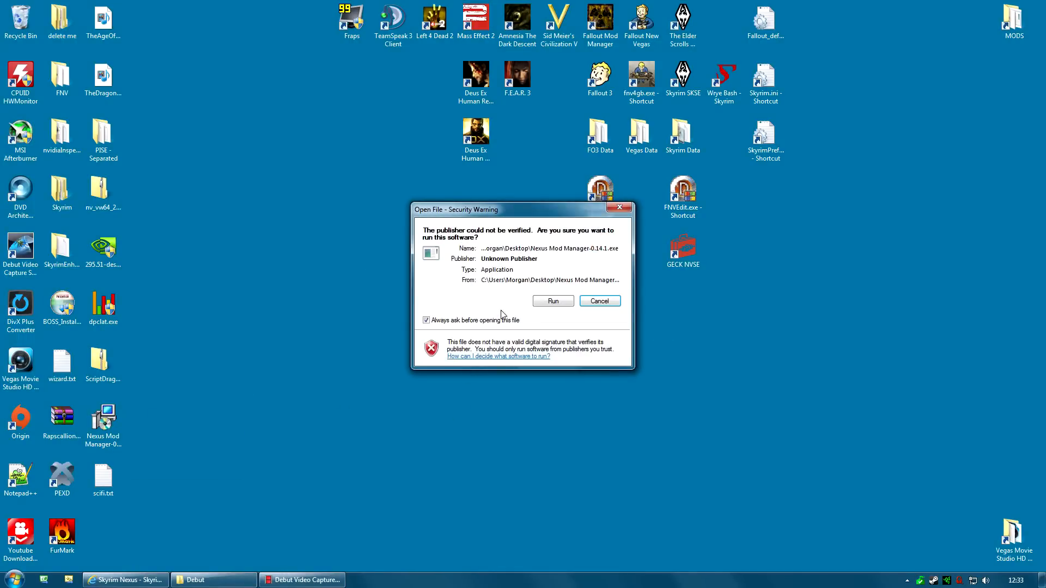
{"action": "left_click", "coordinate": [551, 301]}
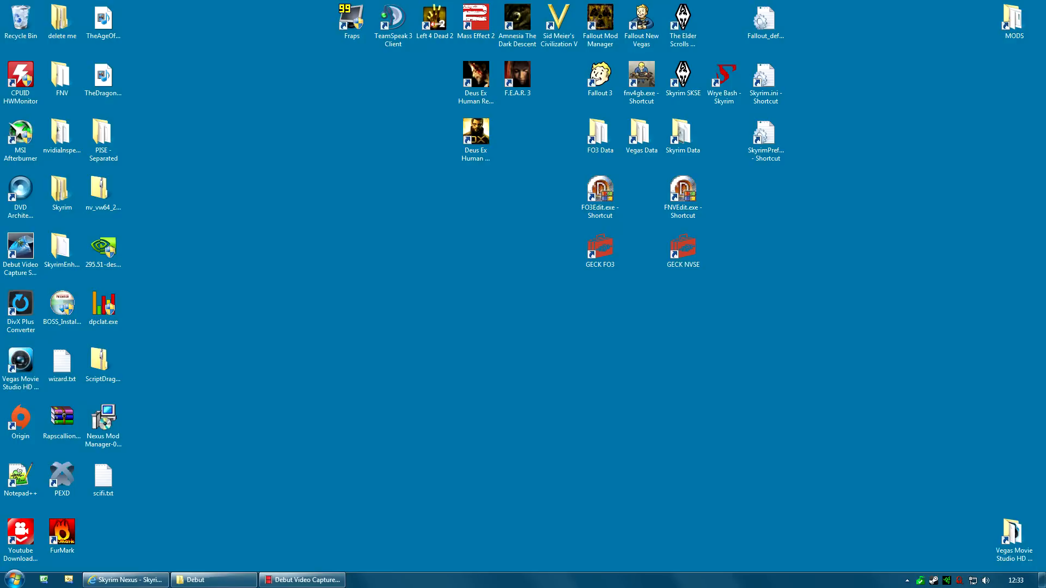
{"action": "left_click", "coordinate": [530, 315]}
{"action": "left_click", "coordinate": [584, 380]}
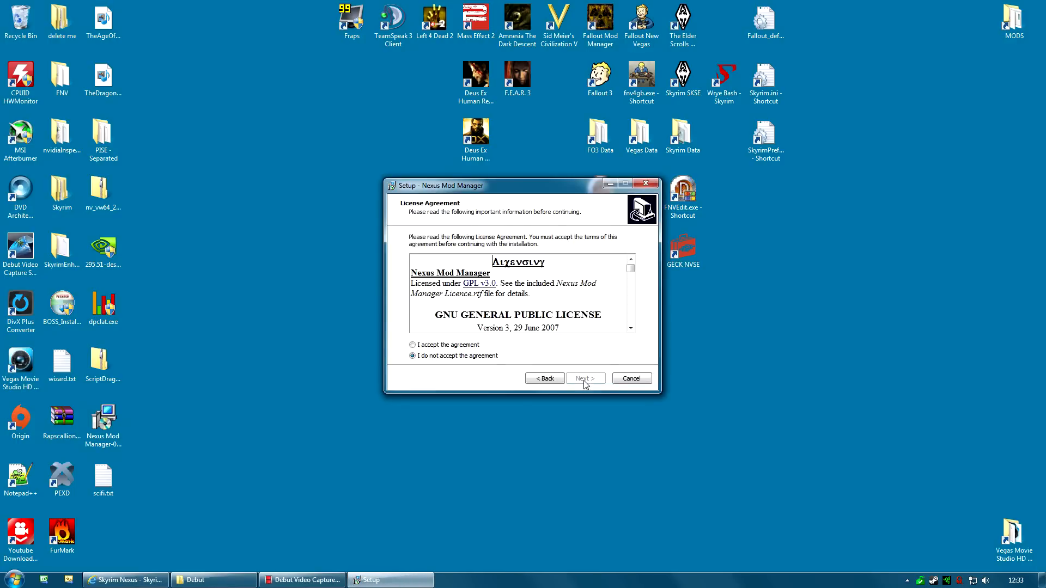
{"action": "left_click", "coordinate": [444, 345]}
{"action": "left_click", "coordinate": [588, 378]}
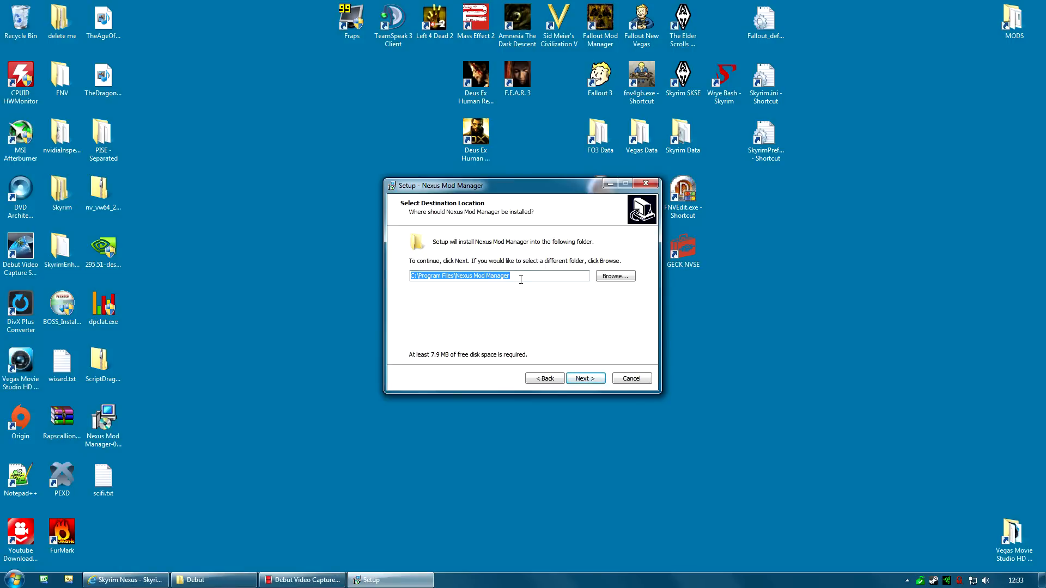
Step: Install with the default destination, Start Menu folder and additional tasks, and finish setup without launching the program
{"action": "left_click", "coordinate": [585, 378]}
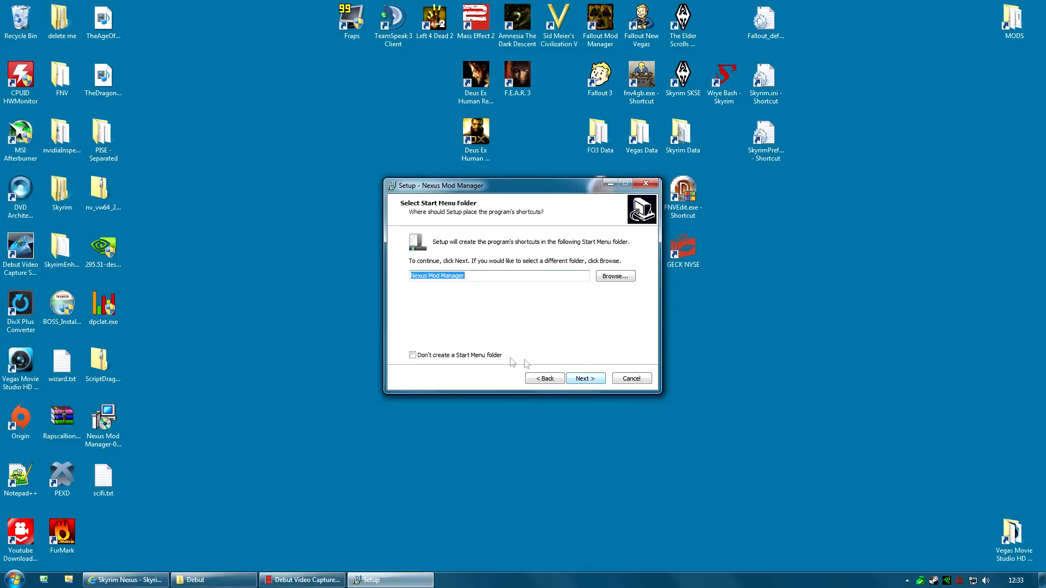
{"action": "left_click", "coordinate": [594, 382]}
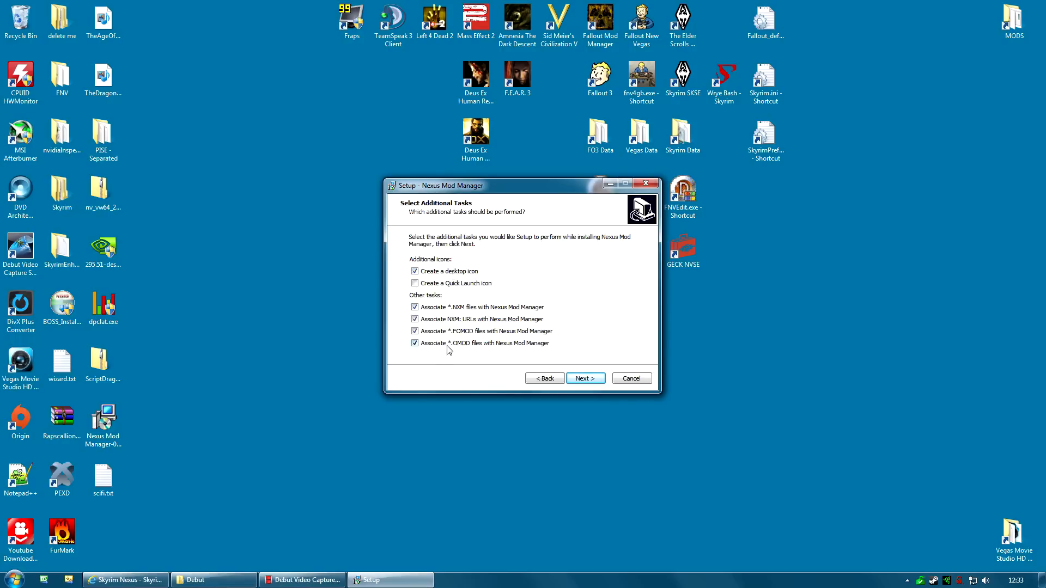
{"action": "left_click", "coordinate": [581, 383]}
{"action": "left_click", "coordinate": [581, 382]}
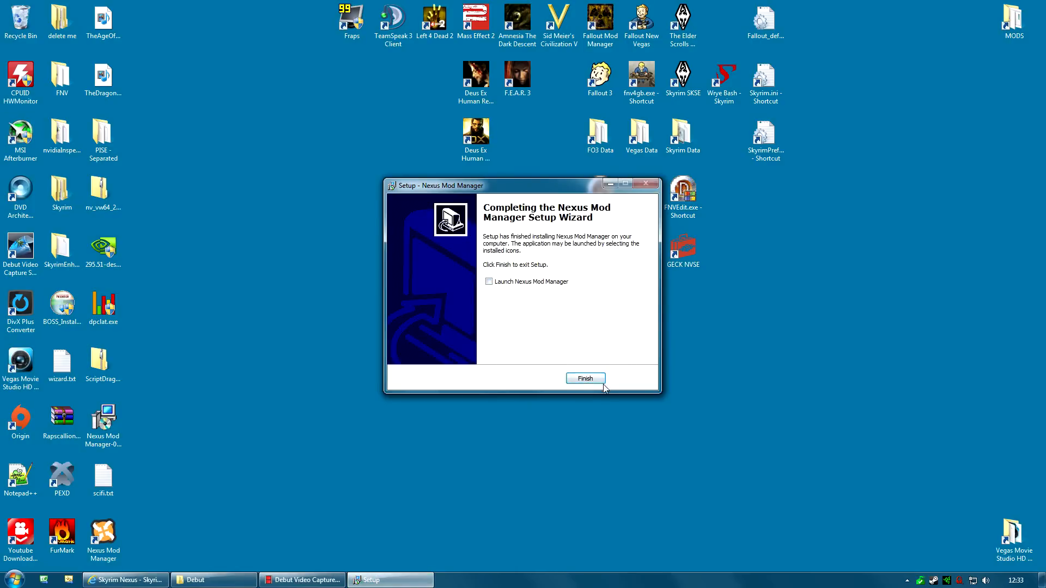
{"action": "left_click", "coordinate": [594, 381]}
Step: Move the new Nexus Mod Manager desktop shortcut beside The Elder Scrolls shortcut and launch the program from it
{"action": "left_click_drag", "start_coordinate": [103, 536], "coordinate": [724, 25]}
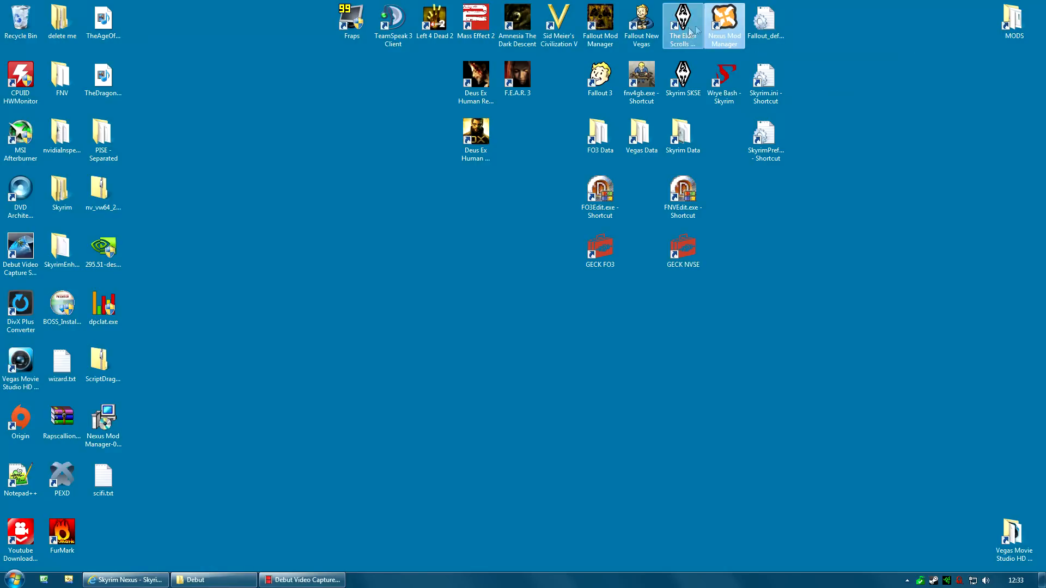
{"action": "double_click", "coordinate": [729, 30]}
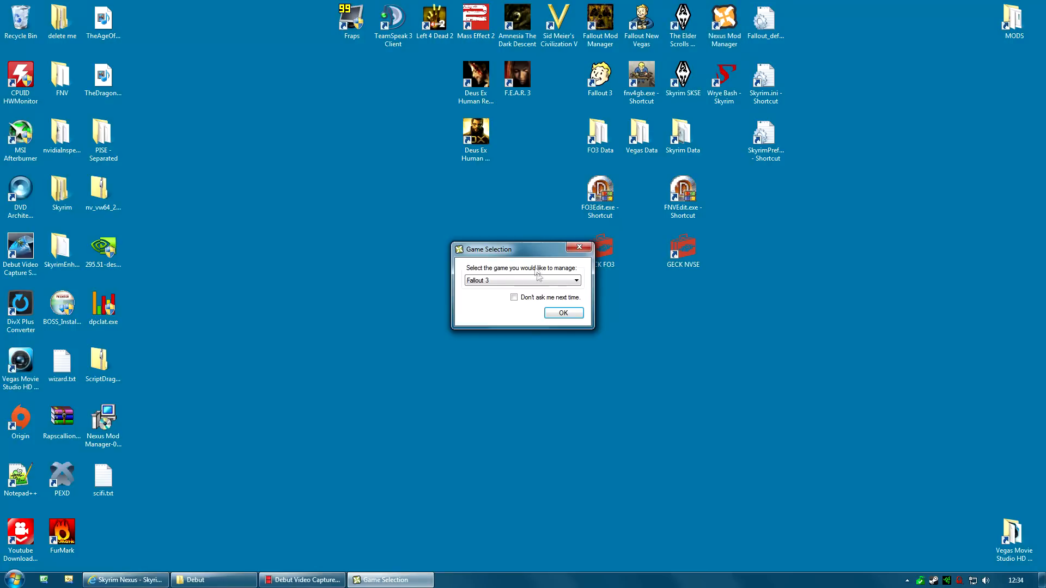
Step: Choose Skyrim as the managed game with "Don't ask me next time" enabled, and accept the default mod and install info directories
{"action": "left_click", "coordinate": [577, 280]}
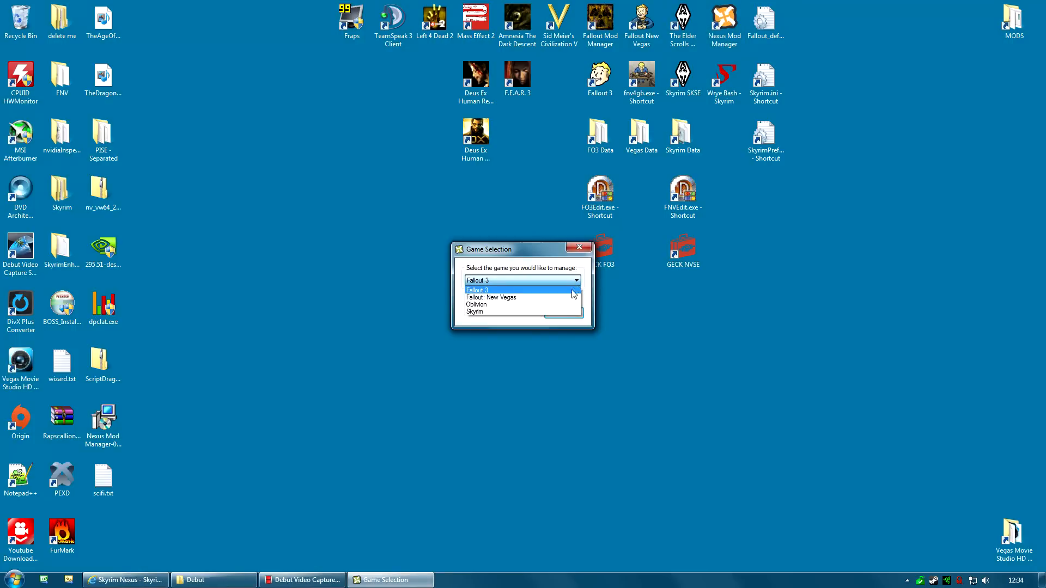
{"action": "left_click", "coordinate": [493, 311]}
{"action": "left_click", "coordinate": [556, 312]}
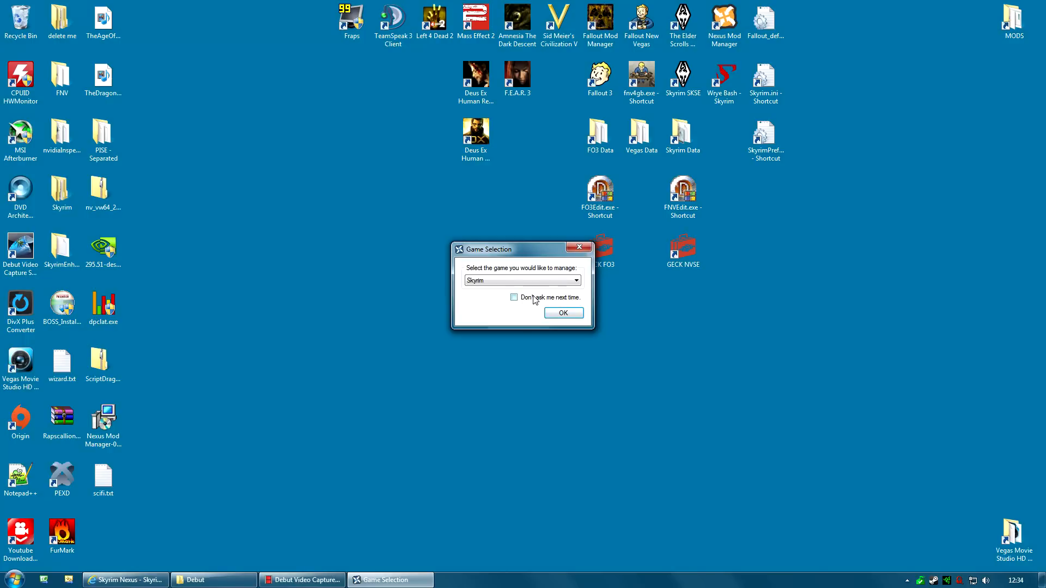
{"action": "left_click", "coordinate": [514, 298]}
{"action": "left_click", "coordinate": [563, 314]}
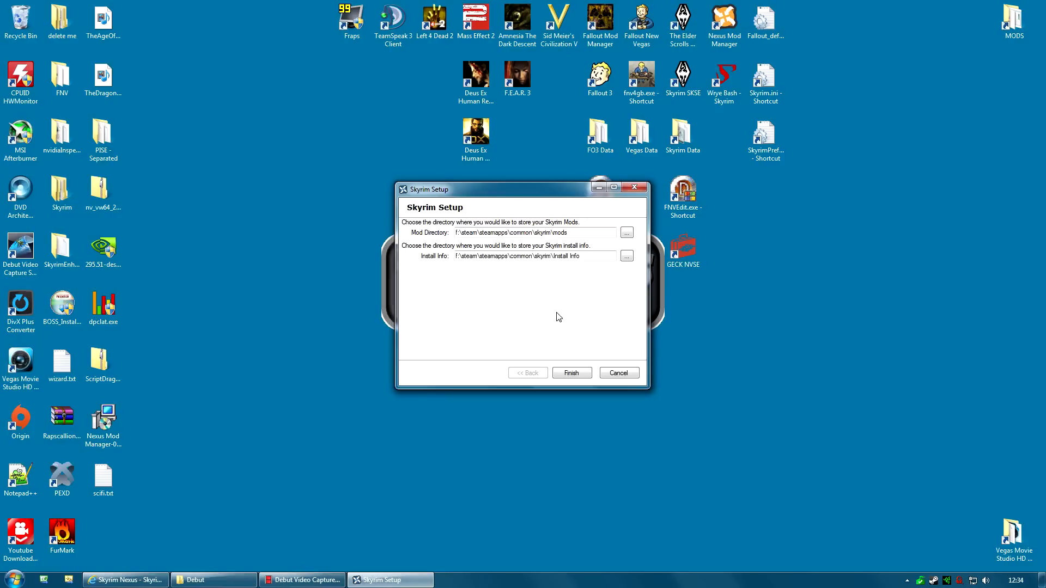
{"action": "left_click", "coordinate": [572, 374]}
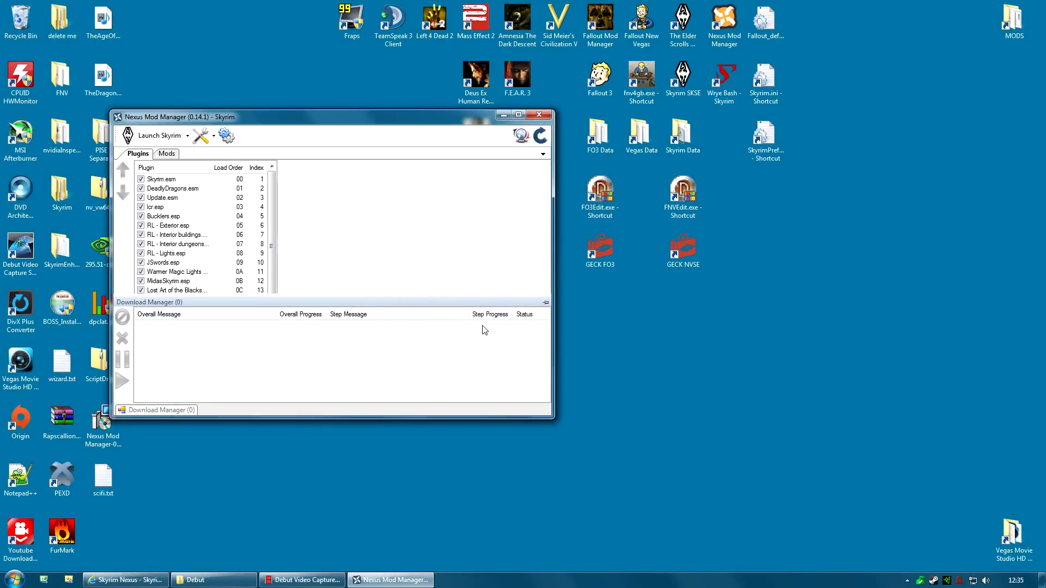
Step: Enlarge the Nexus Mod Manager window and widen the plugin list to show full plugin names
{"action": "left_click_drag", "start_coordinate": [551, 418], "coordinate": [953, 506]}
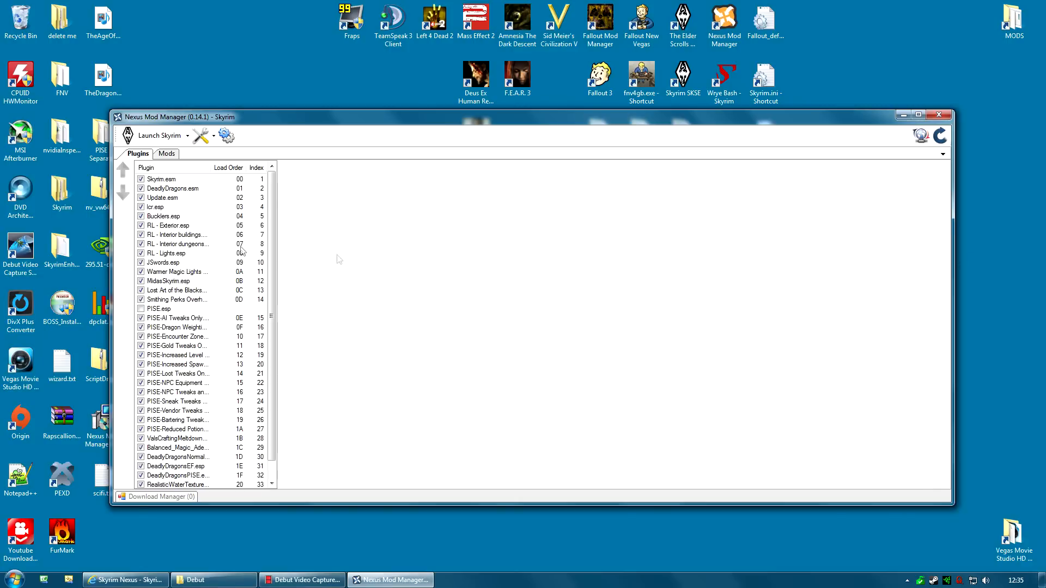
{"action": "left_click_drag", "start_coordinate": [277, 224], "coordinate": [345, 225]}
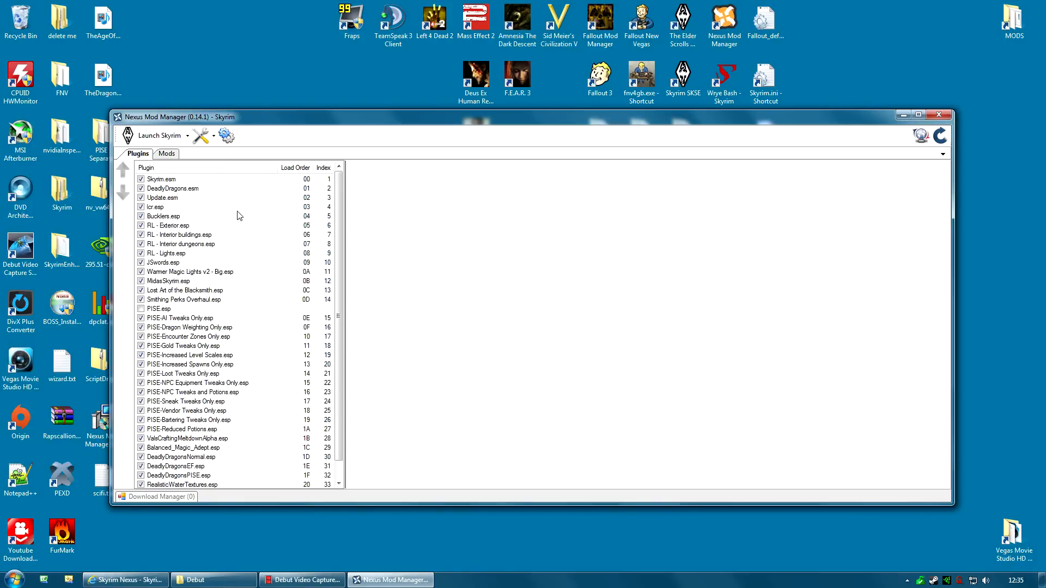
Step: Look through the plugin load order and view the details of Skyrim.esm and Update.esm
{"action": "scroll", "coordinate": [339, 272], "scroll_direction": "down", "scroll_amount": 1}
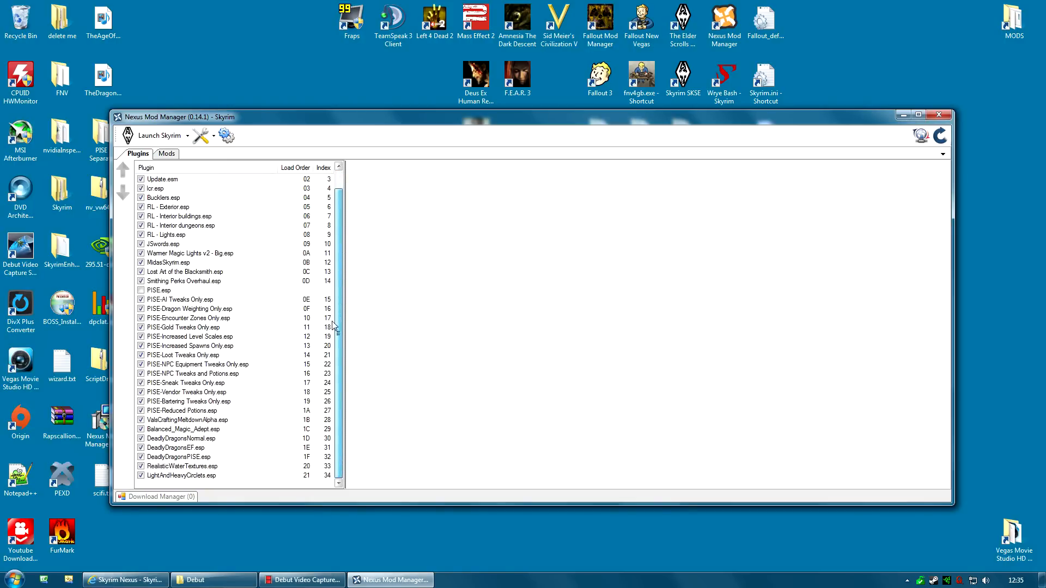
{"action": "scroll", "coordinate": [329, 283], "scroll_direction": "up", "scroll_amount": 1}
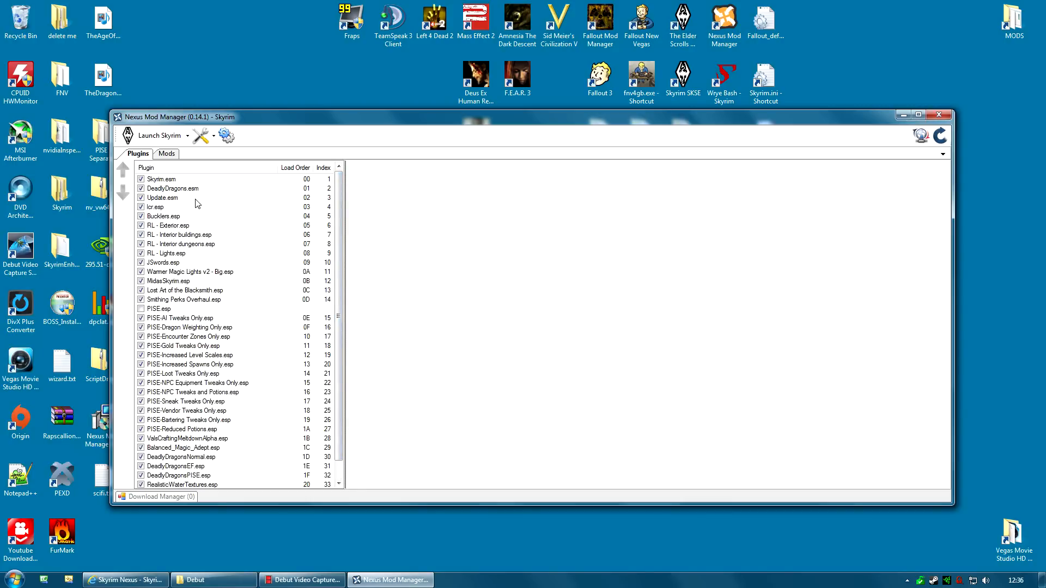
{"action": "left_click", "coordinate": [173, 181]}
{"action": "left_click", "coordinate": [162, 198]}
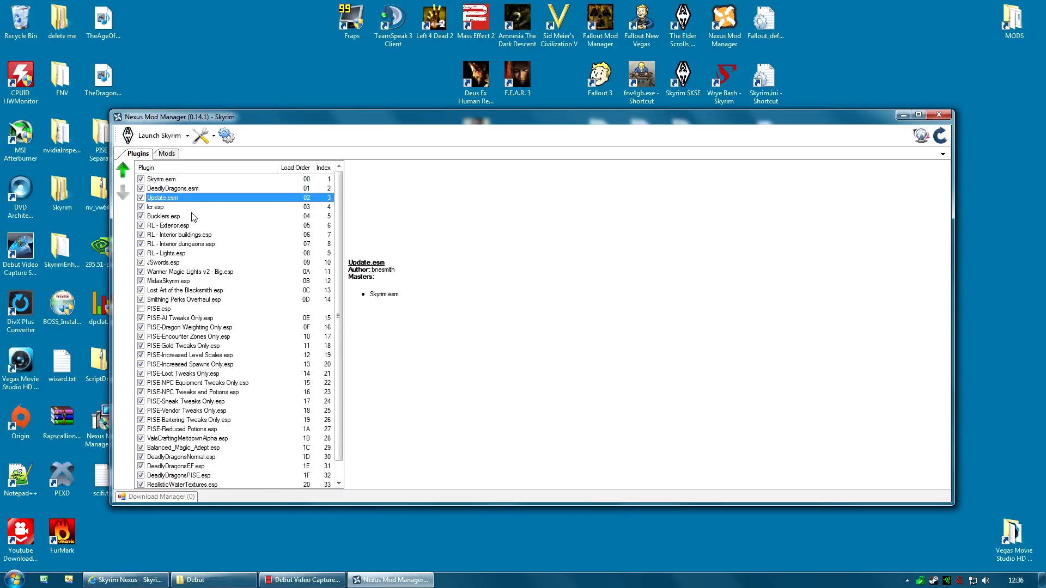
Step: Change the managed game from Skyrim to Fallout: New Vegas, leaving "Don't ask me next time" unchecked
{"action": "left_click", "coordinate": [167, 155]}
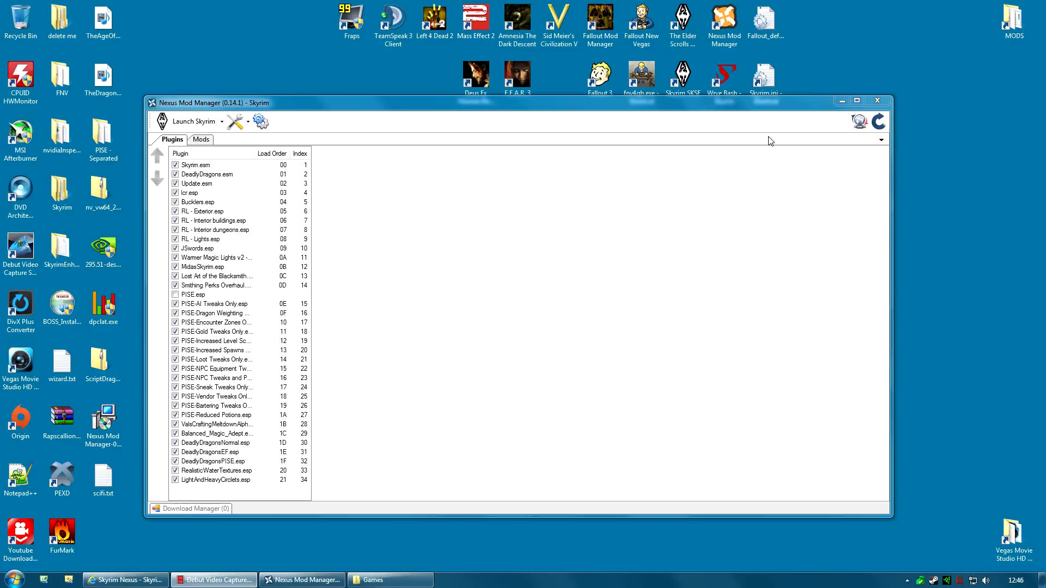
{"action": "left_click", "coordinate": [879, 124]}
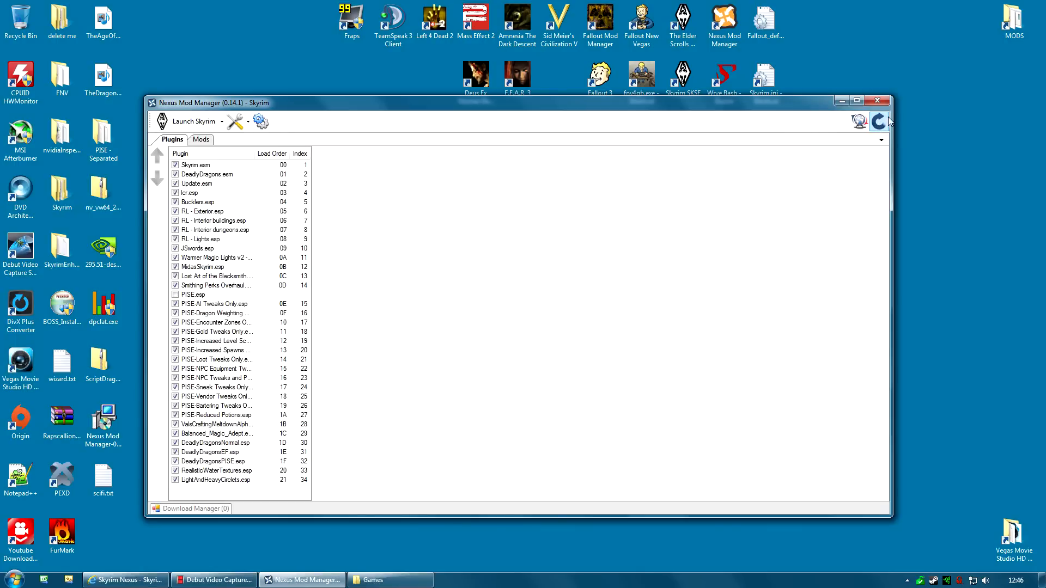
{"action": "left_click", "coordinate": [887, 118]}
{"action": "left_click", "coordinate": [527, 280]}
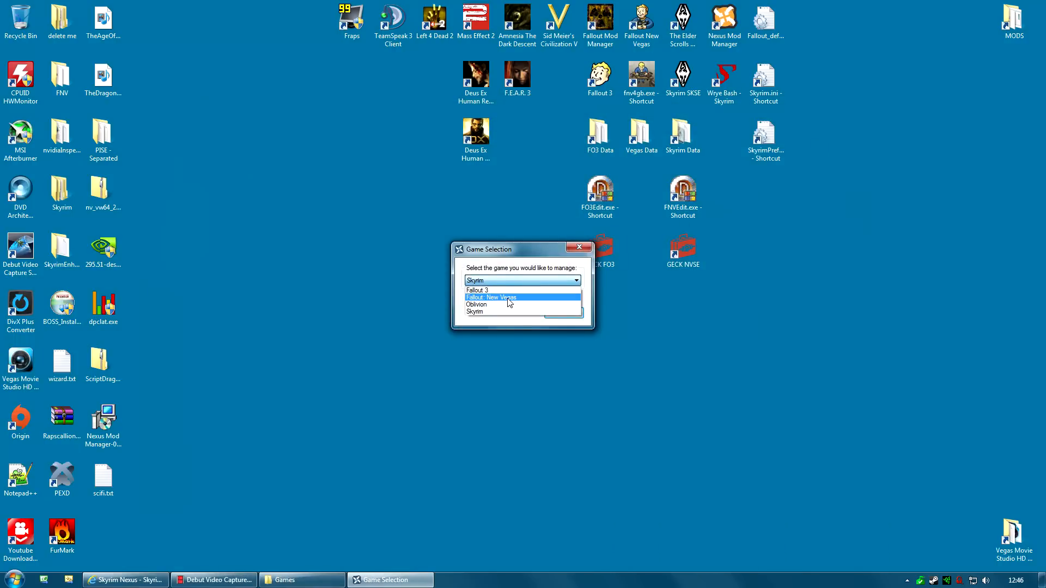
{"action": "left_click", "coordinate": [510, 297]}
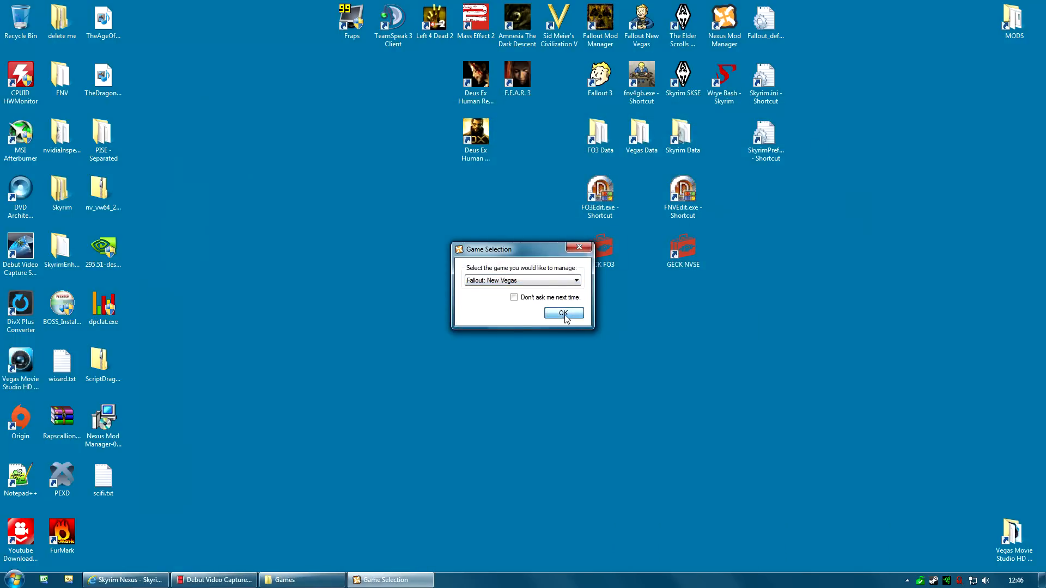
{"action": "left_click", "coordinate": [564, 313]}
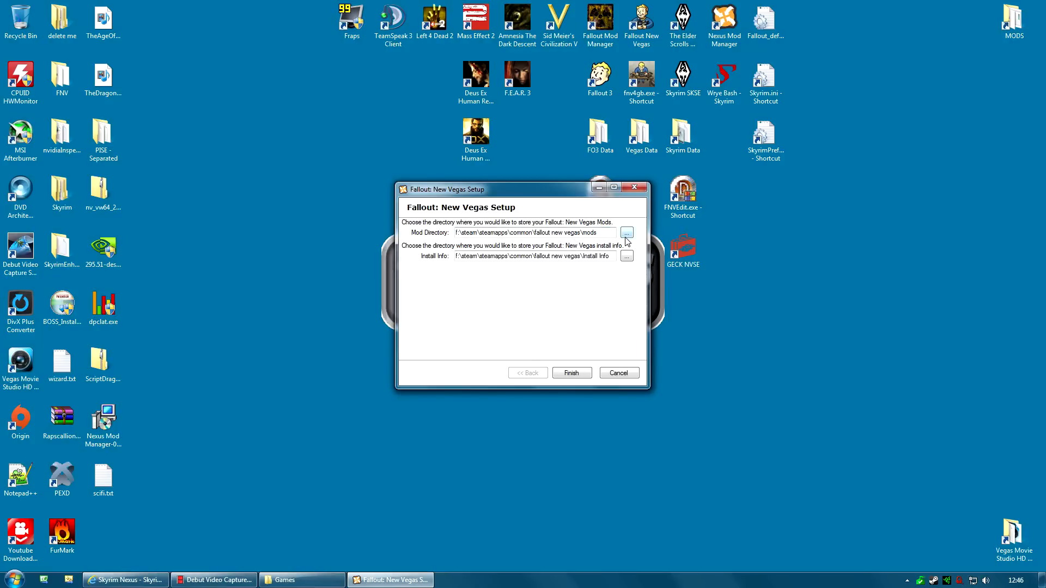
Step: Check the load order in Fallout Mod Manager and close it, and set the New Vegas mod directory to D:\Games\FOMM\FalloutNV\mods
{"action": "left_click", "coordinate": [600, 28]}
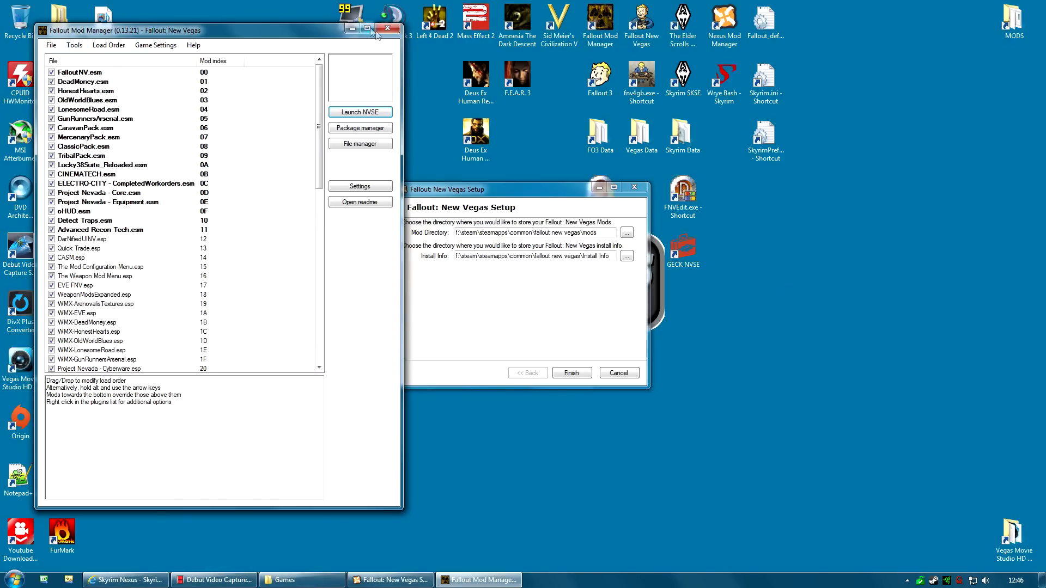
{"action": "left_click", "coordinate": [386, 29]}
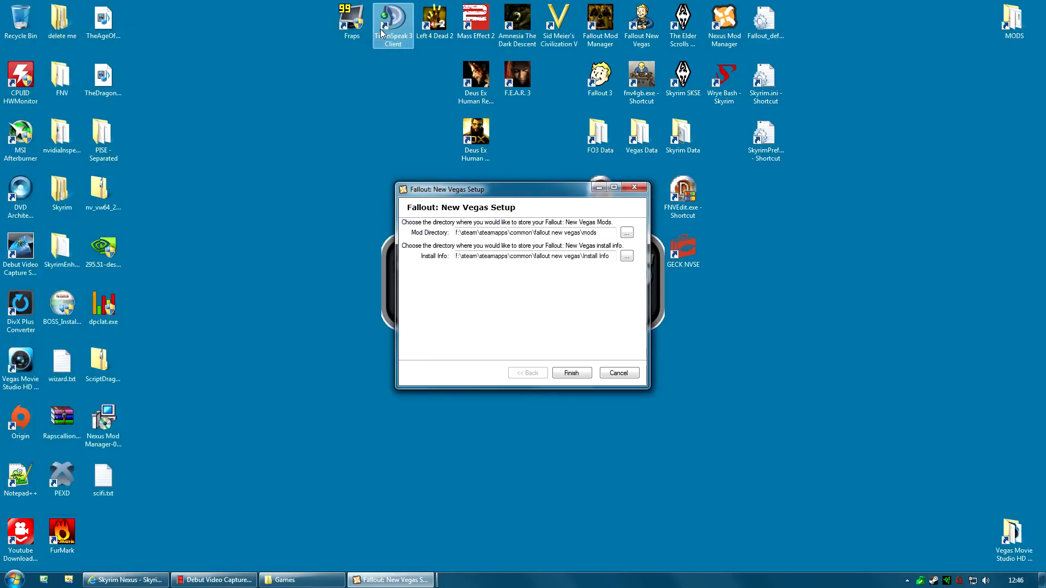
{"action": "left_click", "coordinate": [627, 233]}
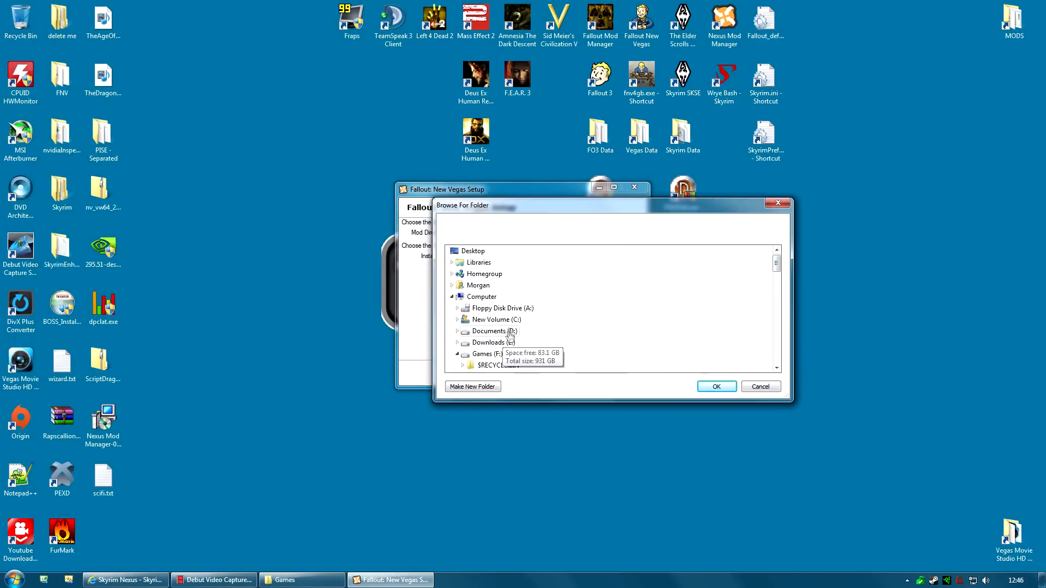
{"action": "double_click", "coordinate": [492, 331]}
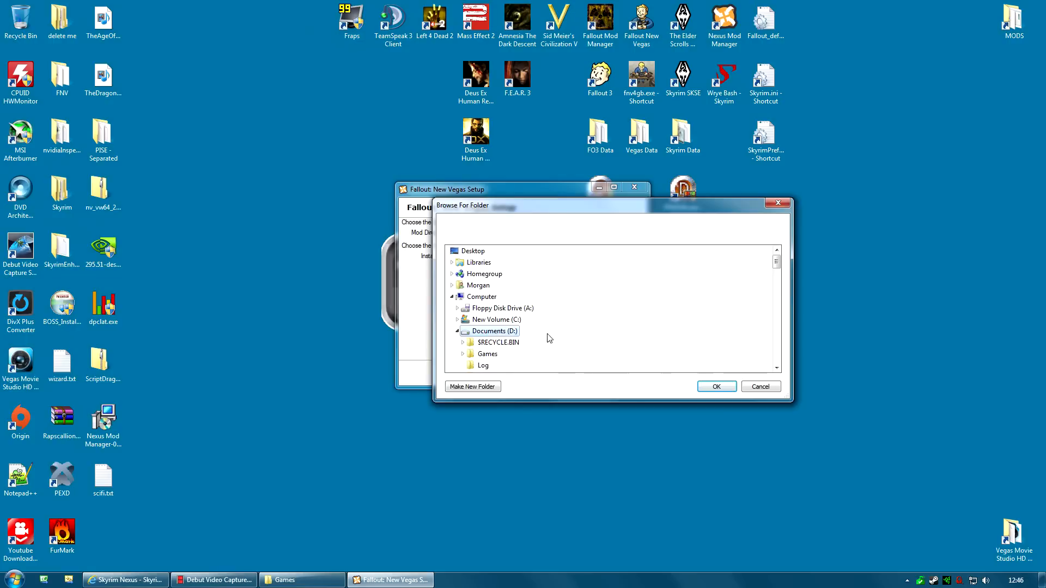
{"action": "double_click", "coordinate": [487, 354]}
{"action": "scroll", "coordinate": [592, 347], "scroll_direction": "down", "scroll_amount": 1}
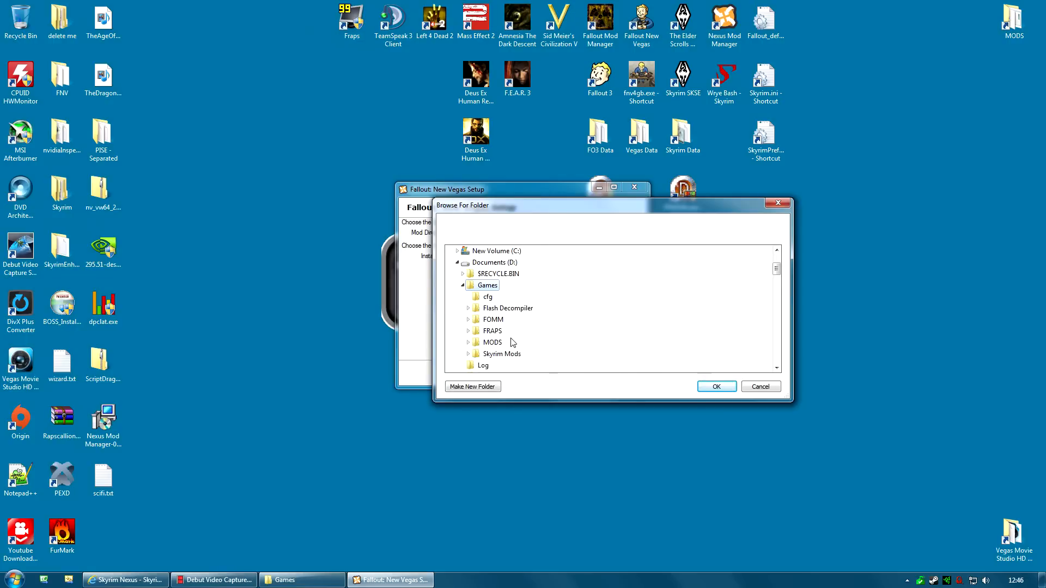
{"action": "left_click", "coordinate": [493, 321]}
{"action": "scroll", "coordinate": [540, 329], "scroll_direction": "down", "scroll_amount": 2}
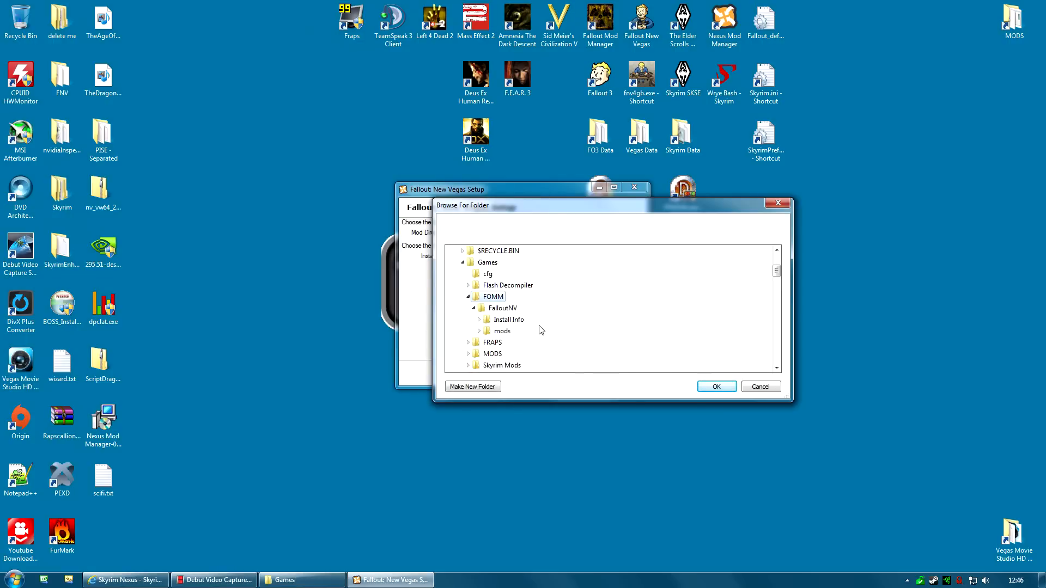
{"action": "left_click", "coordinate": [504, 330]}
{"action": "left_click", "coordinate": [720, 386]}
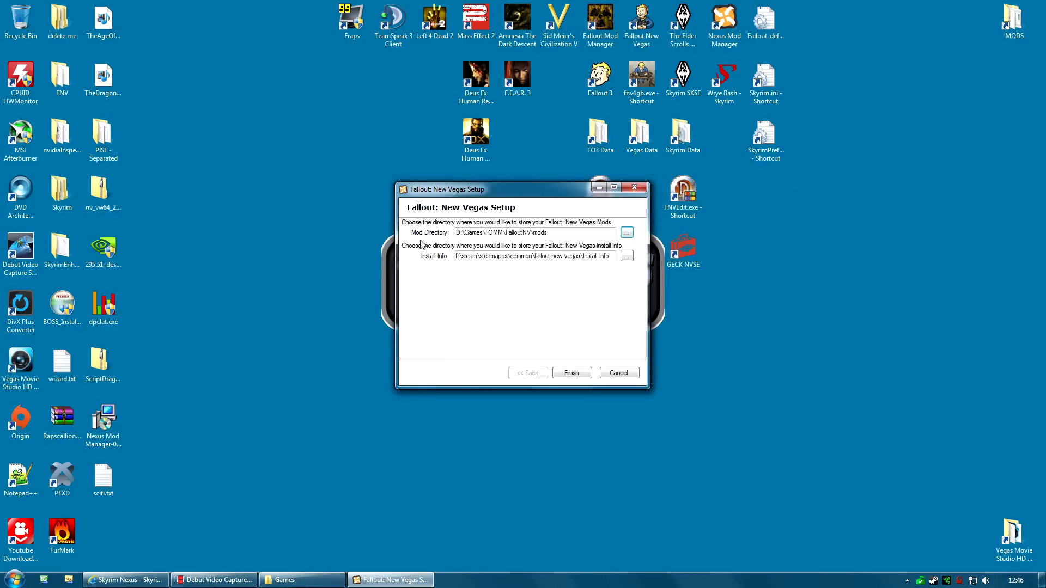
Step: Set the install info directory to D:\Games\FOMM\FalloutNV\Install Info and finish the Fallout: New Vegas setup
{"action": "left_click", "coordinate": [626, 256]}
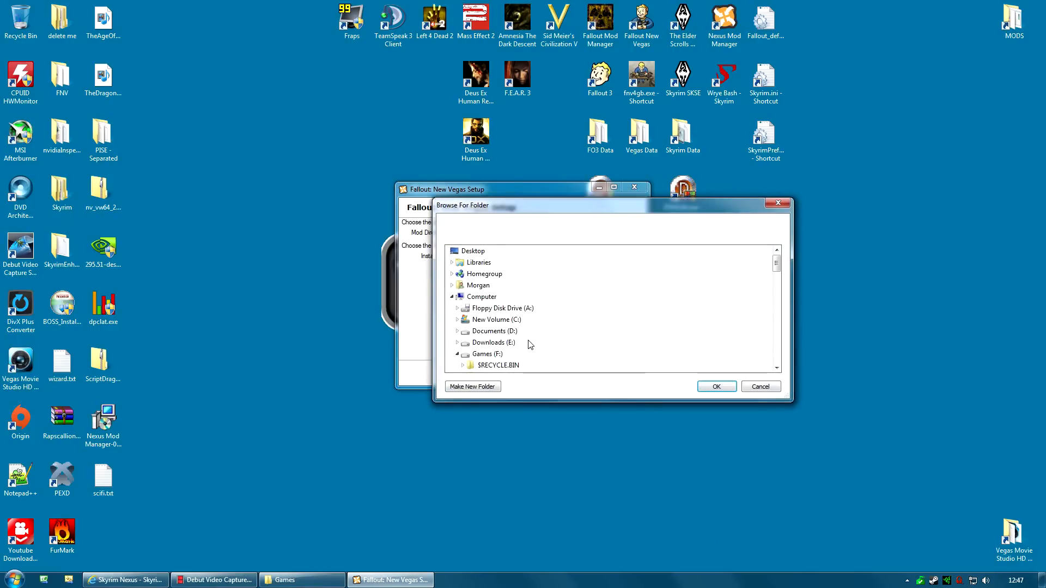
{"action": "scroll", "coordinate": [536, 331], "scroll_direction": "down", "scroll_amount": 2}
{"action": "left_click", "coordinate": [488, 288]}
{"action": "scroll", "coordinate": [586, 297], "scroll_direction": "down", "scroll_amount": 2}
{"action": "left_click", "coordinate": [493, 319]}
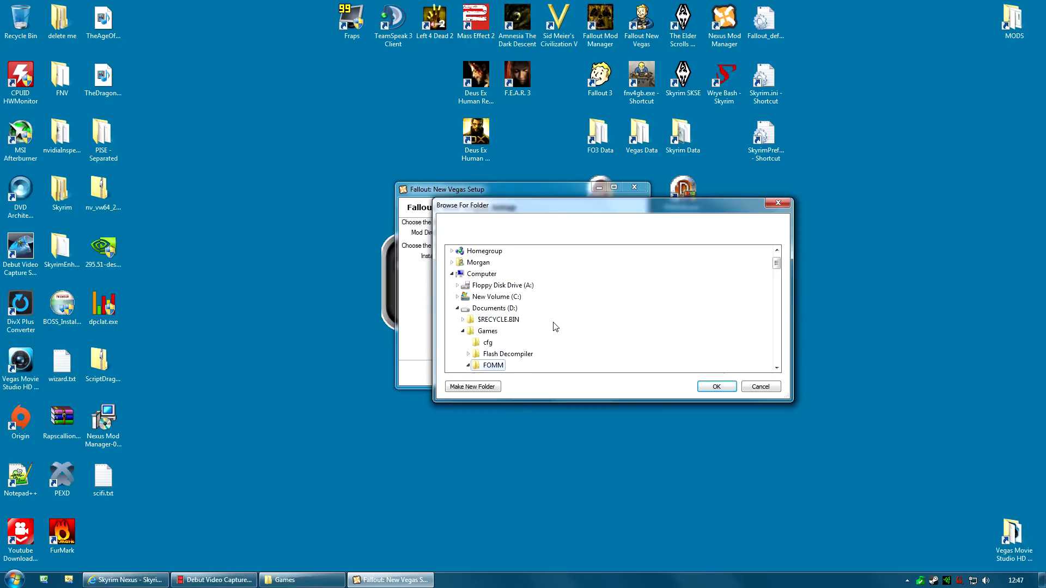
{"action": "scroll", "coordinate": [499, 321], "scroll_direction": "down", "scroll_amount": 3}
{"action": "left_click", "coordinate": [509, 320]}
{"action": "left_click", "coordinate": [717, 386]}
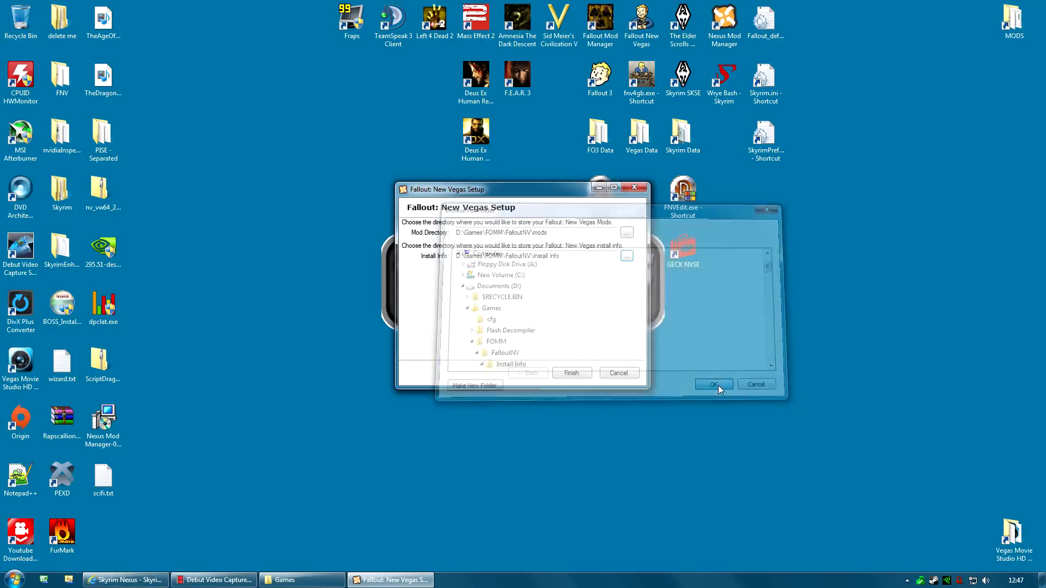
{"action": "left_click", "coordinate": [571, 374]}
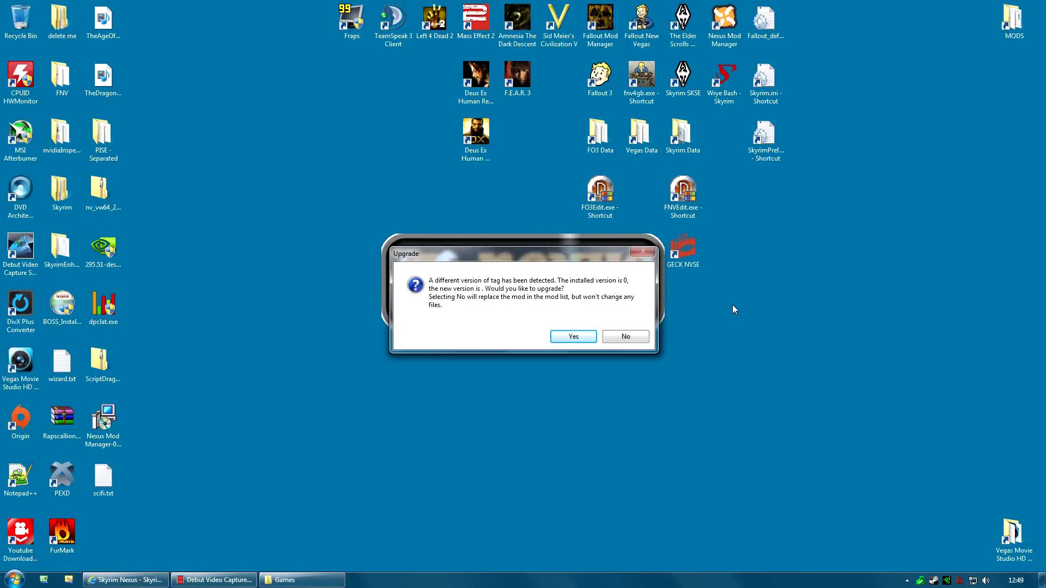
Step: Decline the upgrade for every Fallout: New Vegas mod detected with a different version, keeping its installed files
{"action": "left_click", "coordinate": [615, 341]}
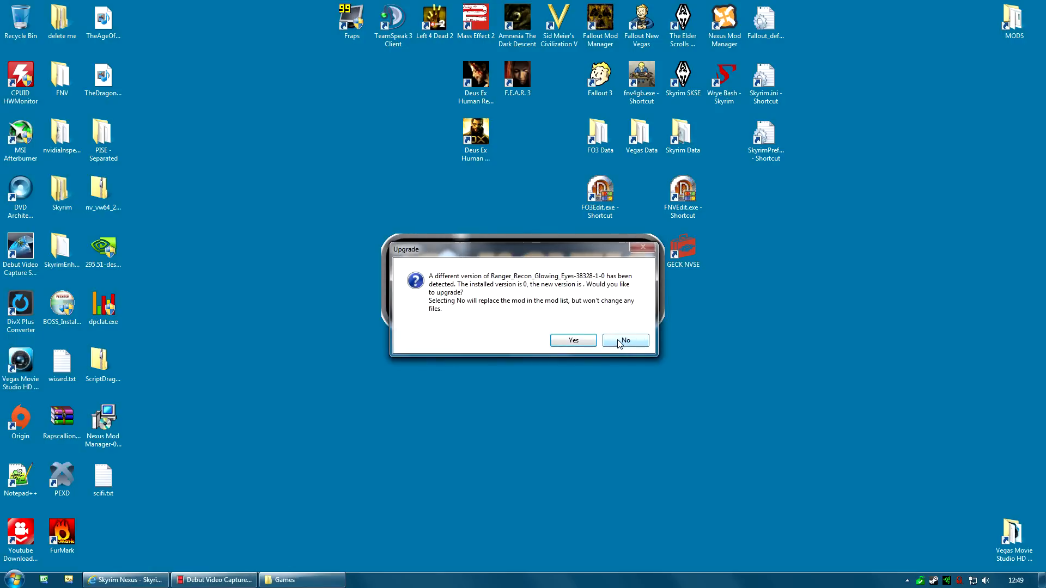
{"action": "left_click", "coordinate": [620, 340]}
{"action": "left_click", "coordinate": [620, 340]}
{"action": "left_click", "coordinate": [620, 340]}
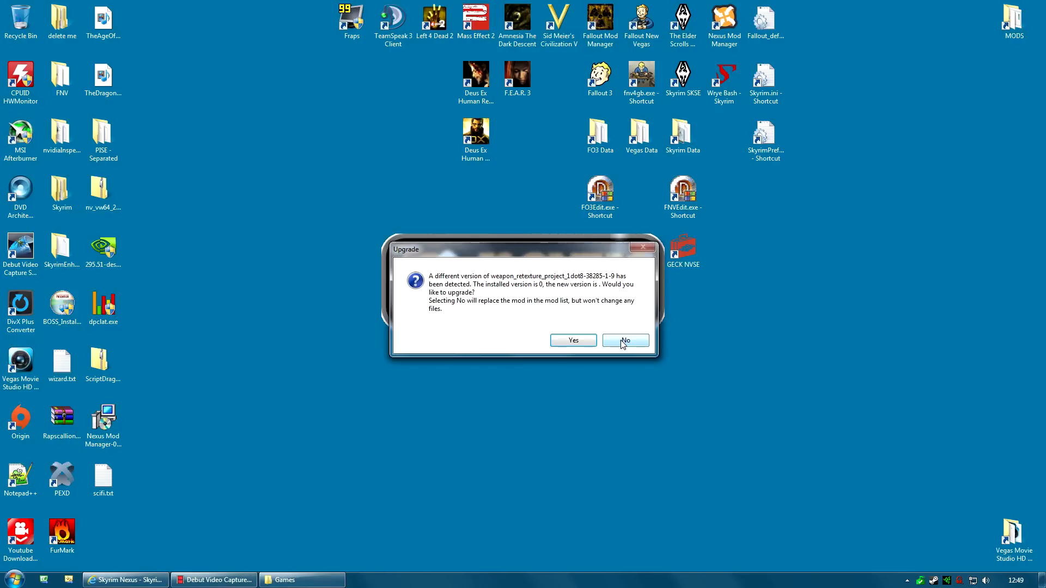
{"action": "left_click", "coordinate": [621, 340]}
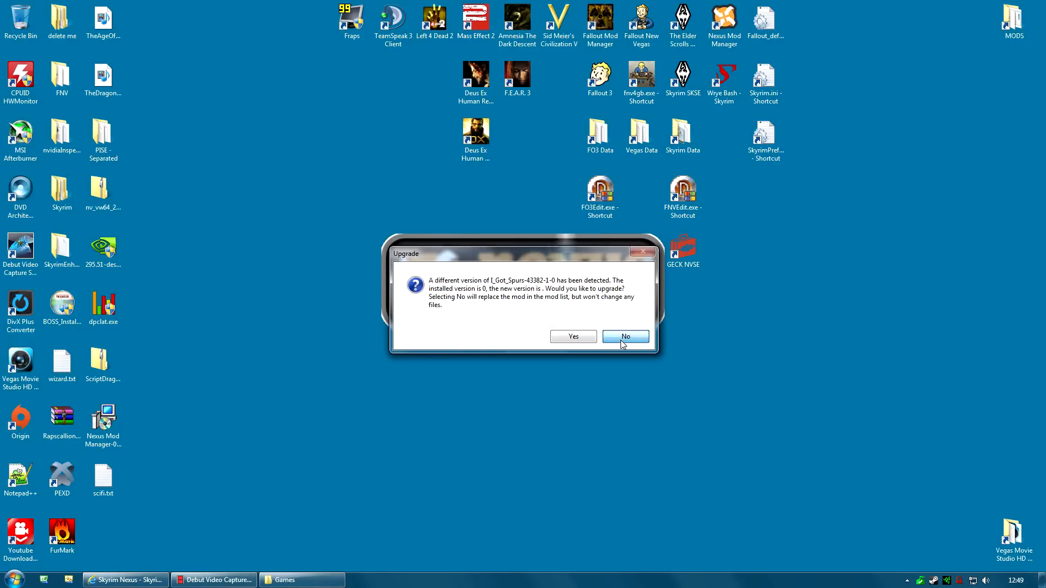
{"action": "left_click", "coordinate": [621, 340]}
{"action": "left_click", "coordinate": [632, 346]}
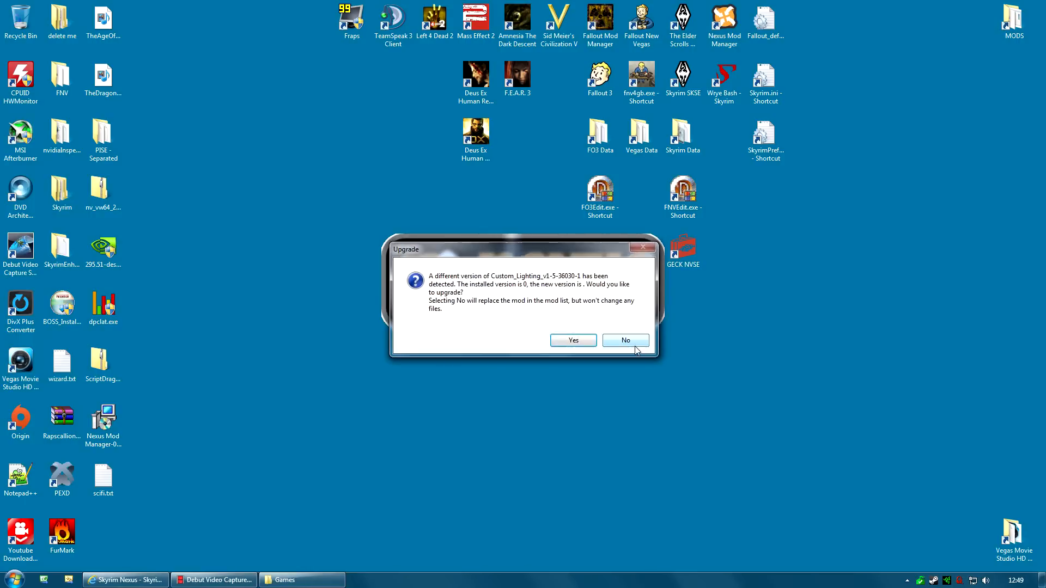
{"action": "left_click", "coordinate": [635, 341]}
{"action": "left_click", "coordinate": [636, 339]}
{"action": "left_click", "coordinate": [637, 338]}
{"action": "left_click", "coordinate": [638, 344]}
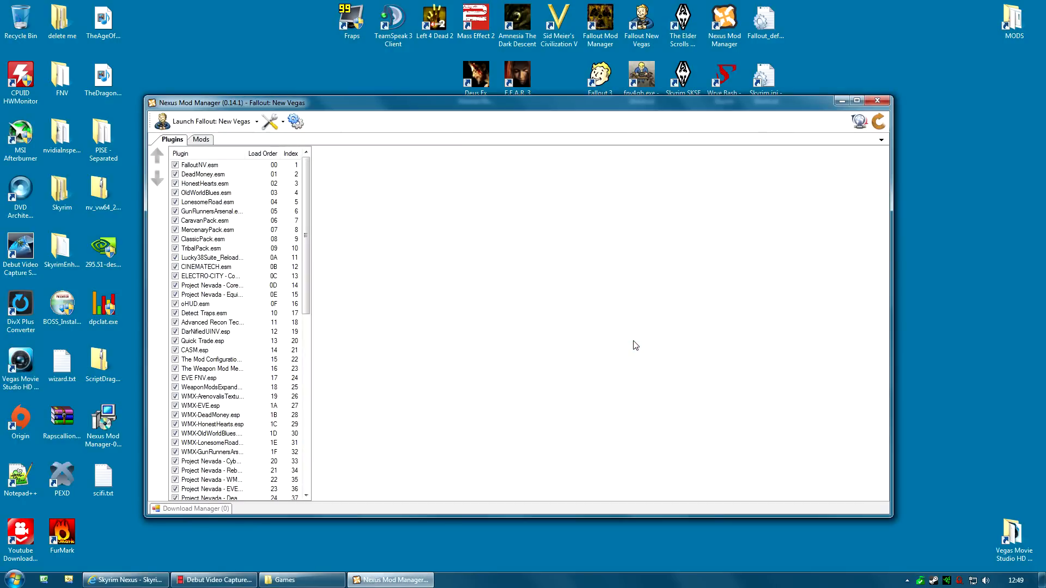
Step: Open the installed mods list, resize its columns so Latest Version and Author are fully readable, and look through the mods
{"action": "mouse_move", "coordinate": [306, 188]}
{"action": "left_mouse_down"}
{"action": "mouse_move", "coordinate": [305, 349]}
{"action": "mouse_move", "coordinate": [305, 186]}
{"action": "left_mouse_up"}
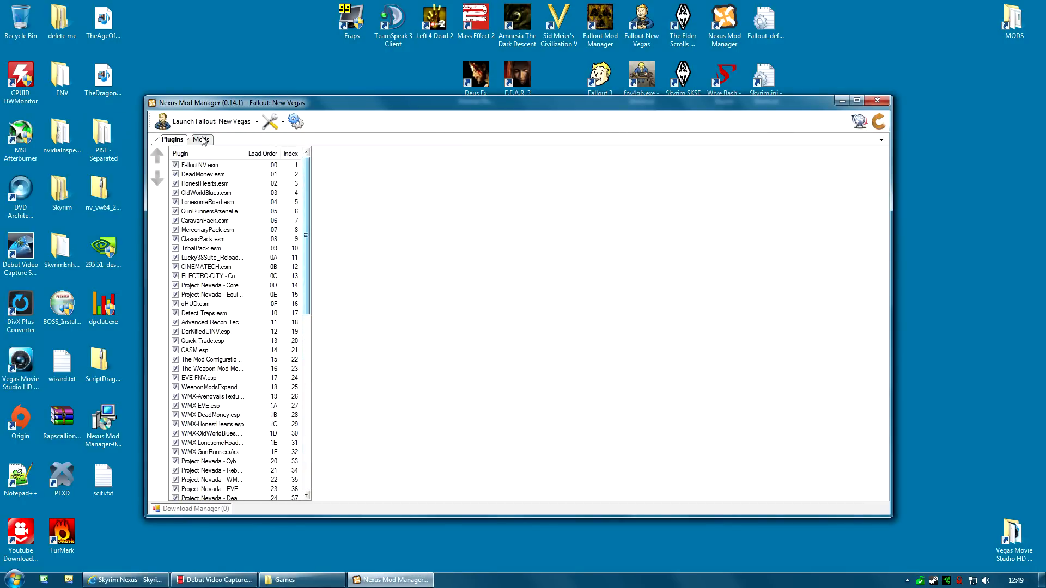
{"action": "left_click", "coordinate": [200, 139]}
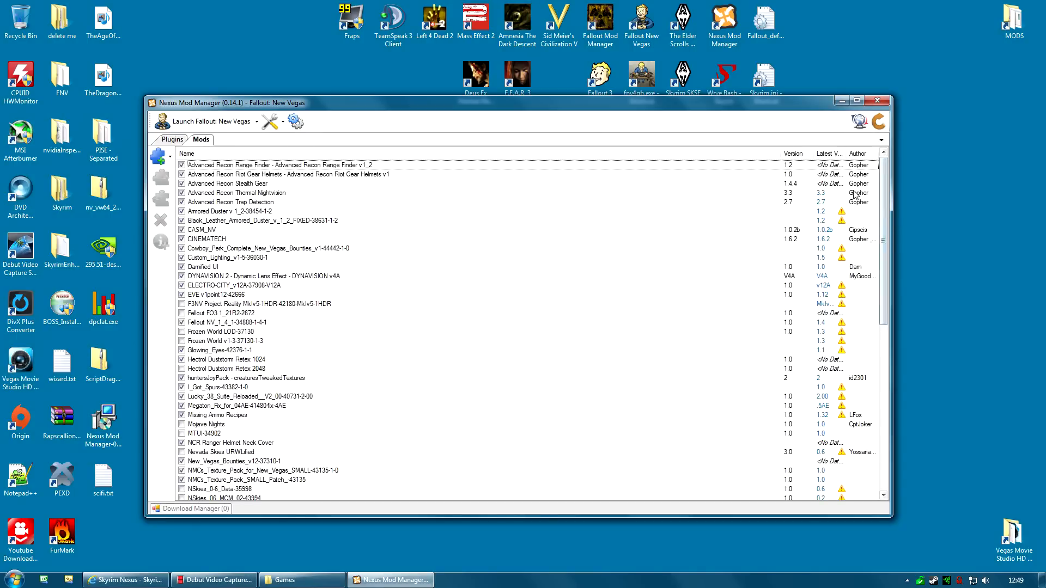
{"action": "left_click_drag", "start_coordinate": [779, 158], "coordinate": [455, 158]}
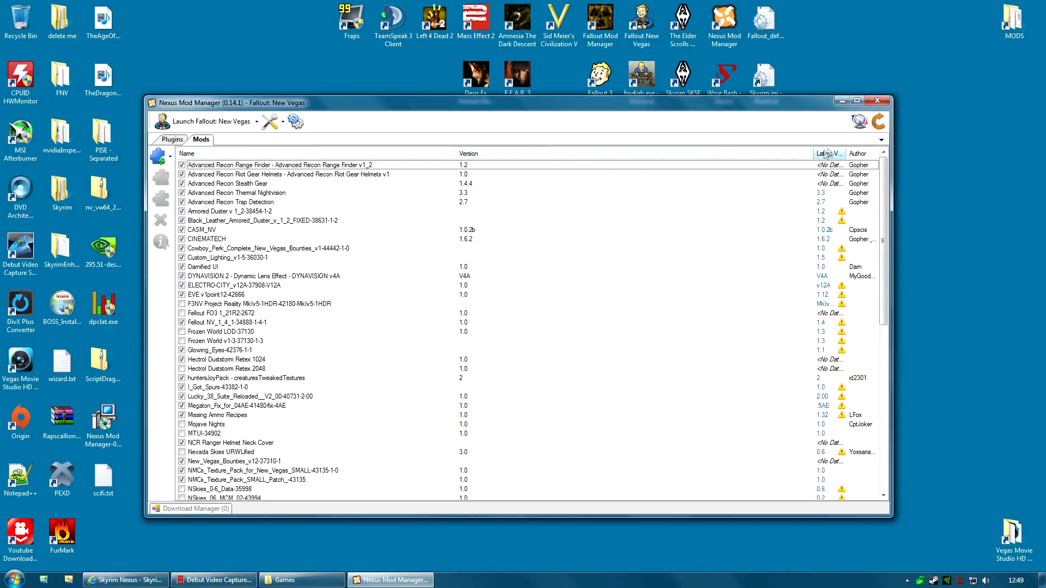
{"action": "left_click_drag", "start_coordinate": [815, 157], "coordinate": [679, 166]}
{"action": "scroll", "coordinate": [831, 244], "scroll_direction": "down", "scroll_amount": 12}
{"action": "scroll", "coordinate": [264, 451], "scroll_direction": "up", "scroll_amount": 11}
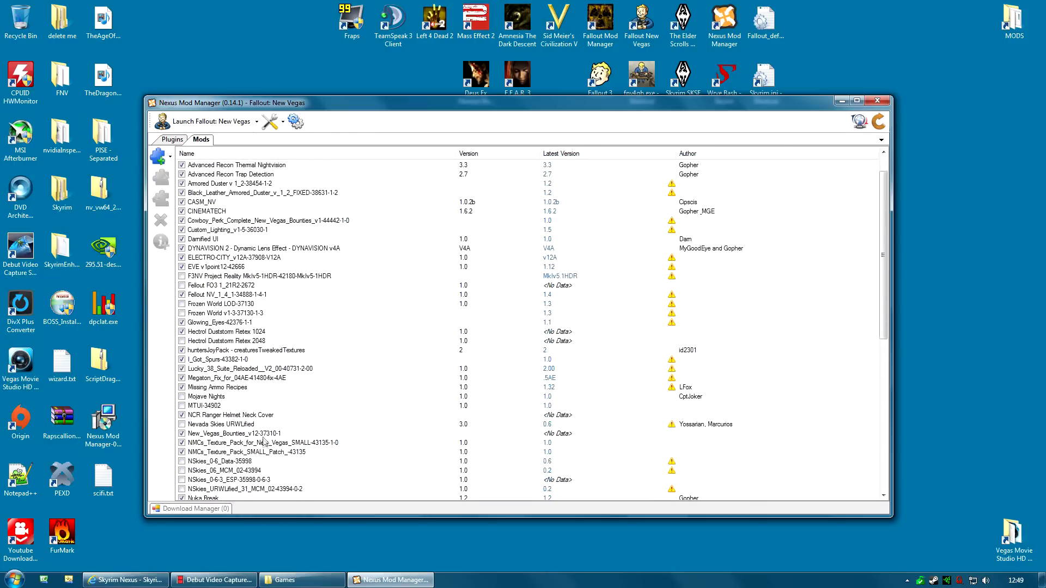
{"action": "scroll", "coordinate": [264, 445], "scroll_direction": "up", "scroll_amount": 1}
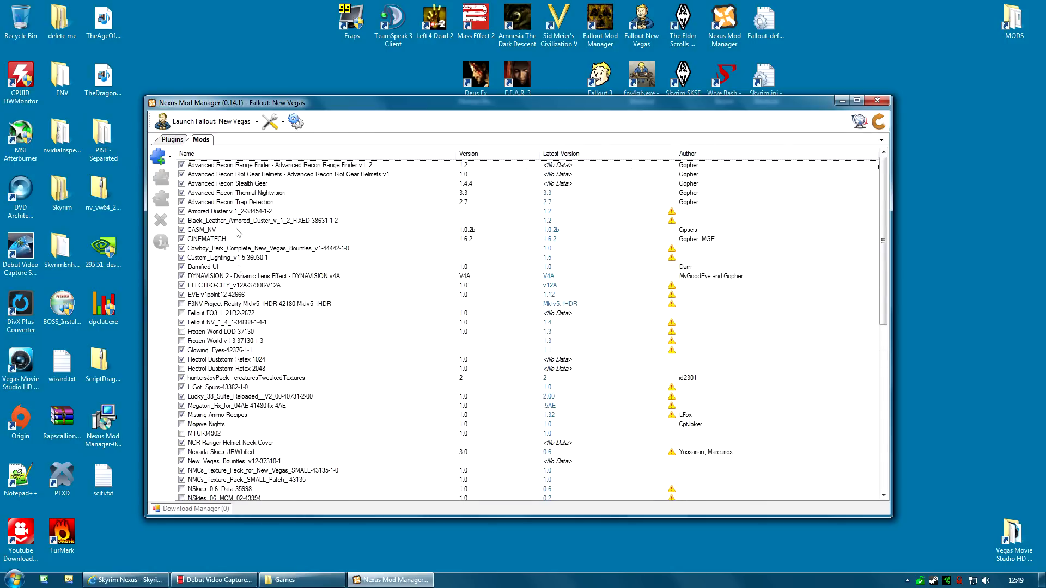
Step: View the details of the Advanced Recon Range Finder, CINEMATECH and Advanced Recon Riot Gear Helmets mods
{"action": "left_click", "coordinate": [253, 166]}
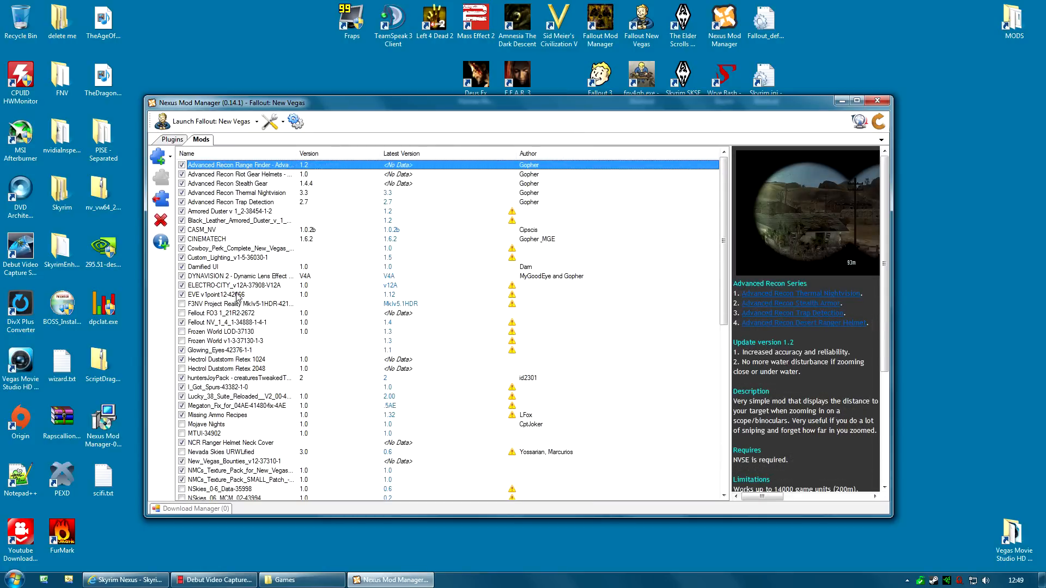
{"action": "left_click", "coordinate": [232, 240]}
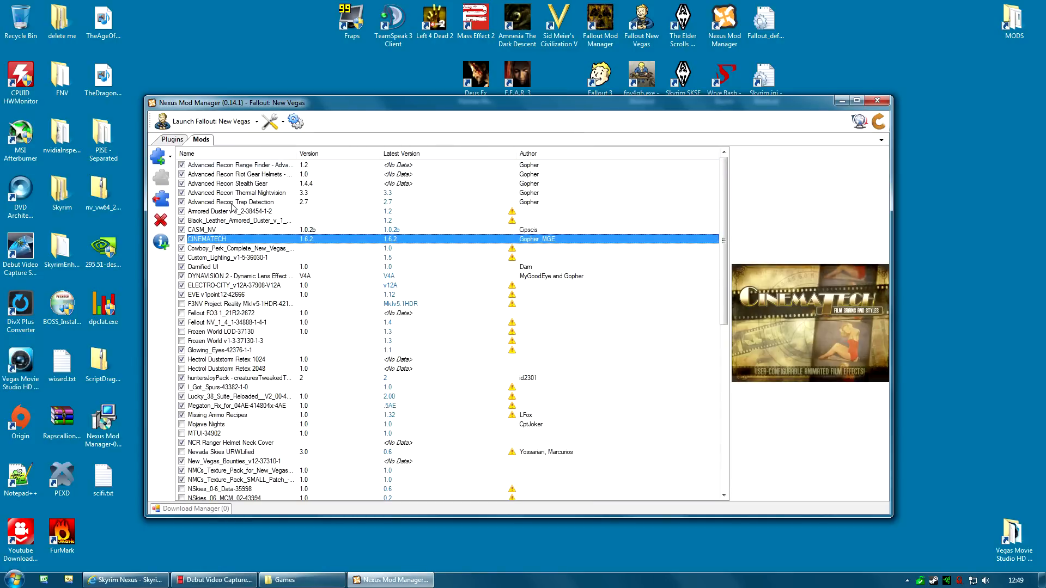
{"action": "left_click", "coordinate": [240, 174]}
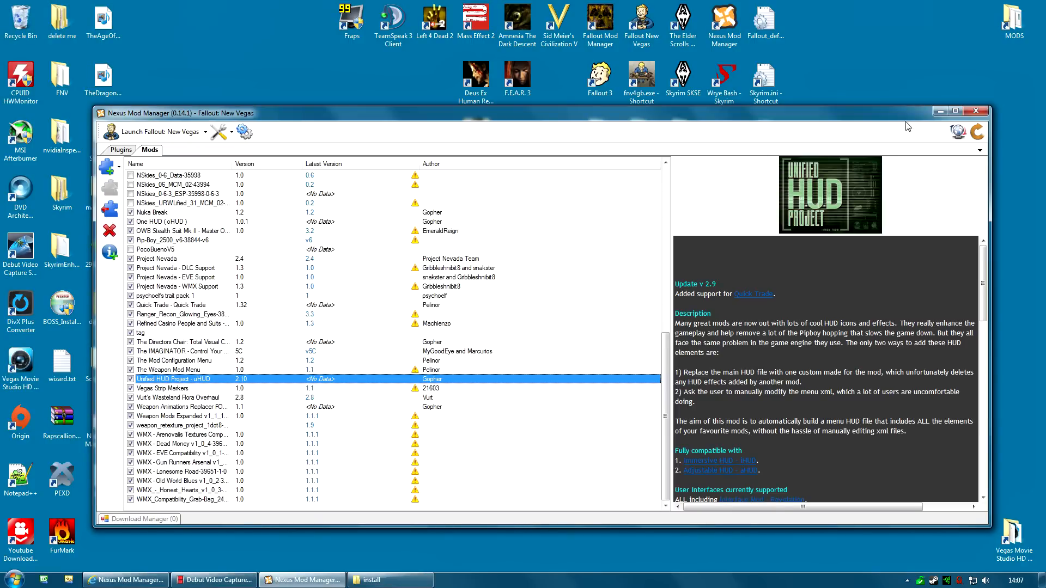
Step: Try to change the managed game from Fallout: New Vegas to Fallout 3
{"action": "left_click", "coordinate": [978, 132]}
{"action": "left_click", "coordinate": [516, 281]}
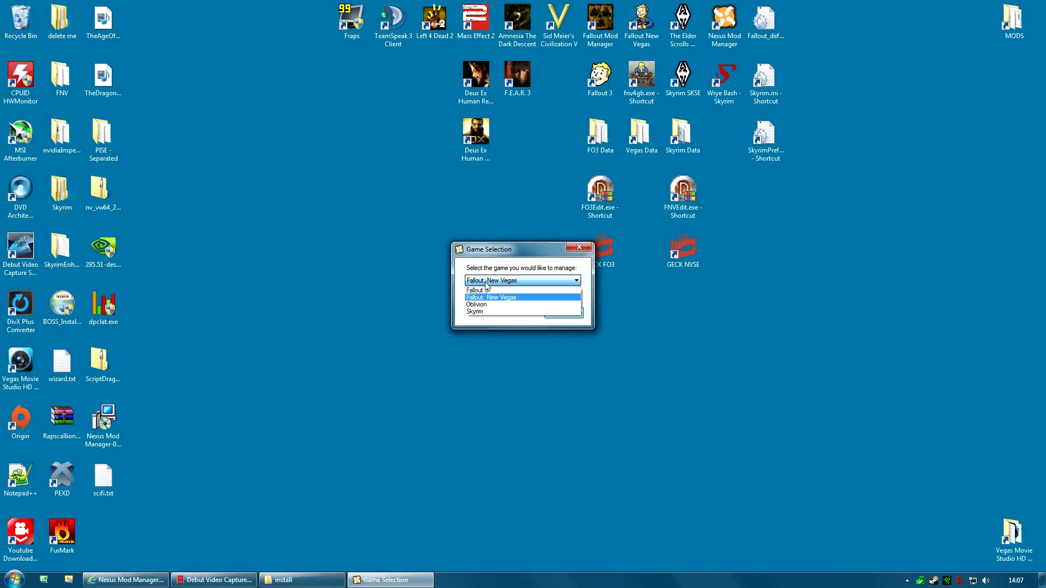
{"action": "left_click", "coordinate": [487, 288]}
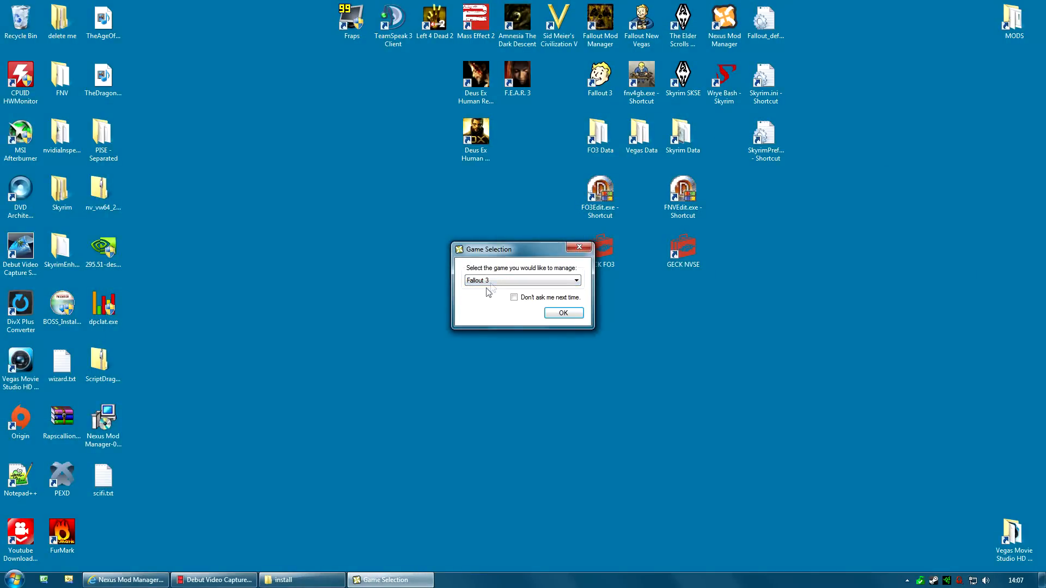
{"action": "left_click", "coordinate": [554, 313]}
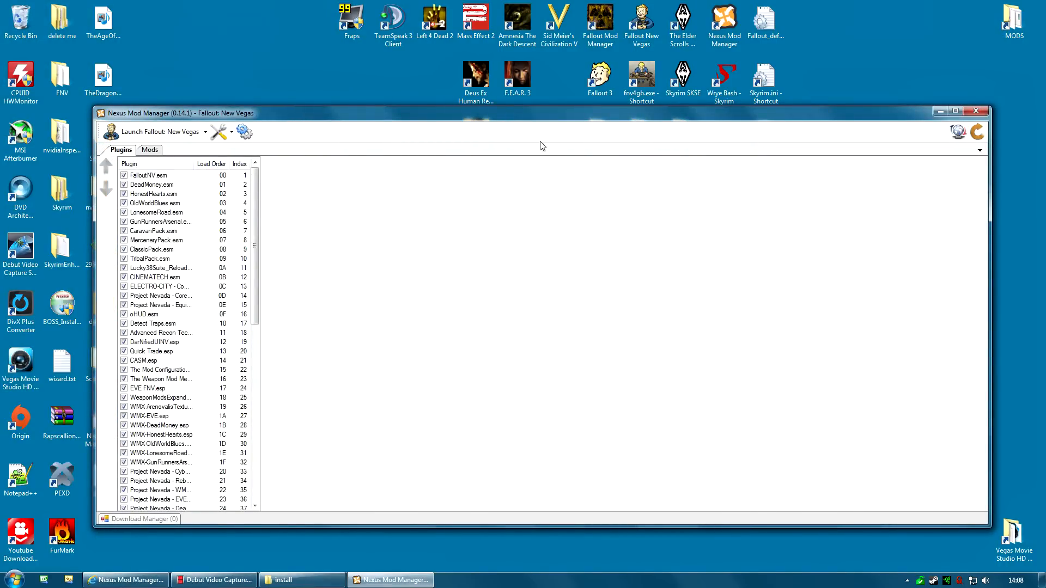
Step: Find the Fallout Mod Manager uninstaller among the installed programs without running it
{"action": "left_click_drag", "start_coordinate": [380, 121], "coordinate": [383, 112]}
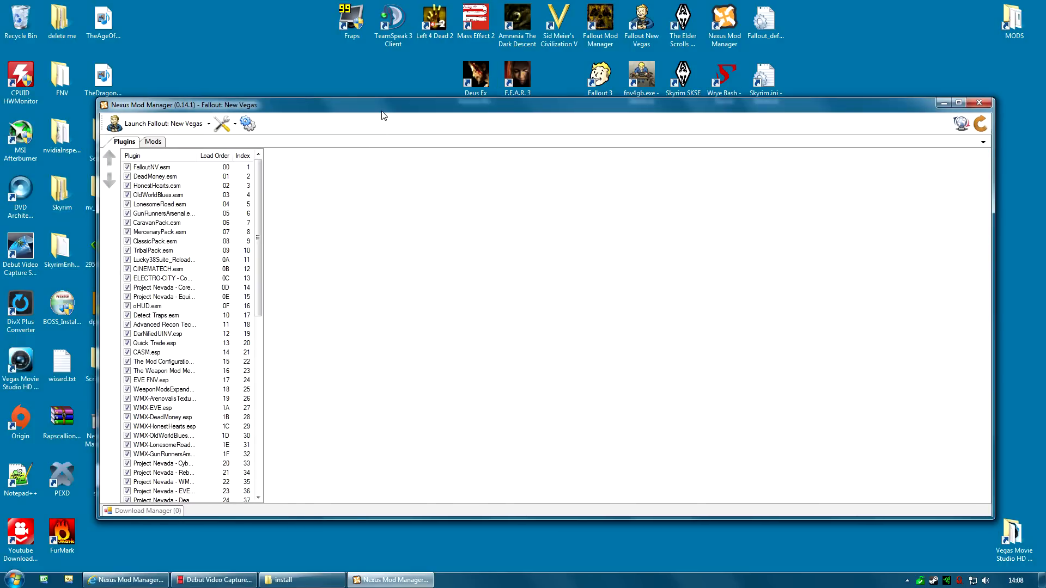
{"action": "left_click", "coordinate": [13, 579]}
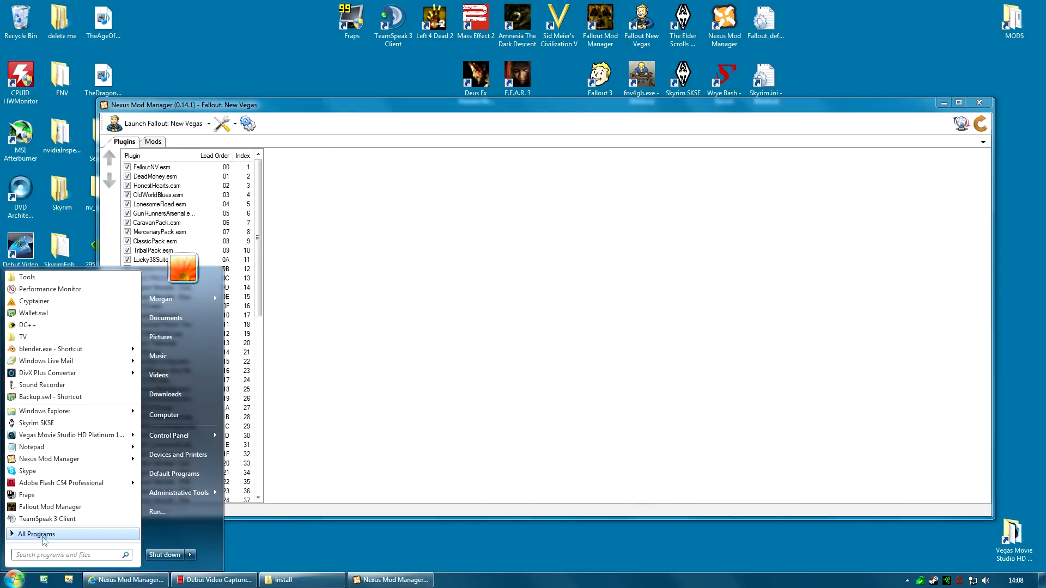
{"action": "left_click", "coordinate": [43, 534]}
{"action": "scroll", "coordinate": [64, 442], "scroll_direction": "down", "scroll_amount": 8}
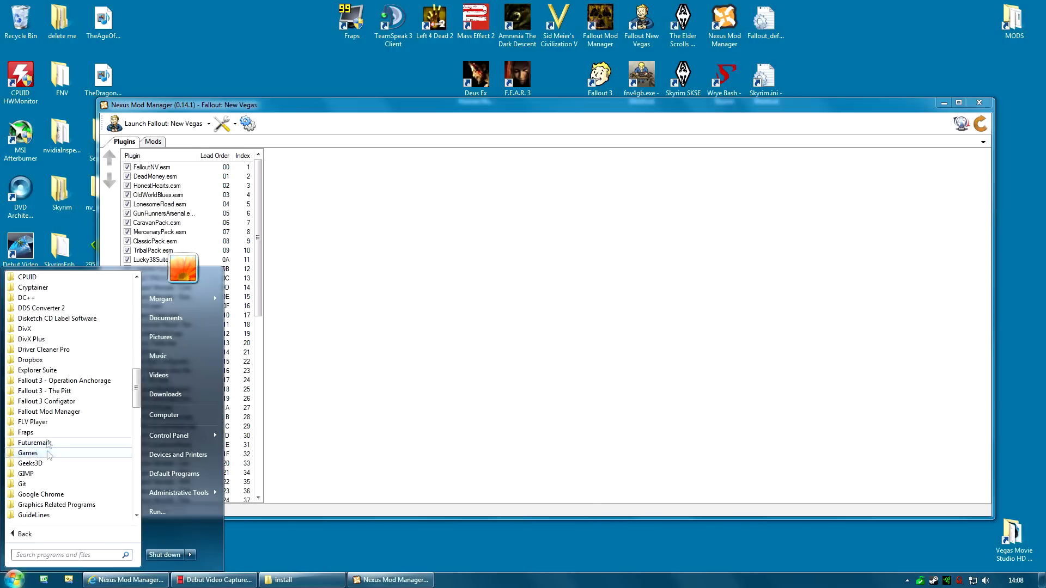
{"action": "left_click", "coordinate": [57, 414]}
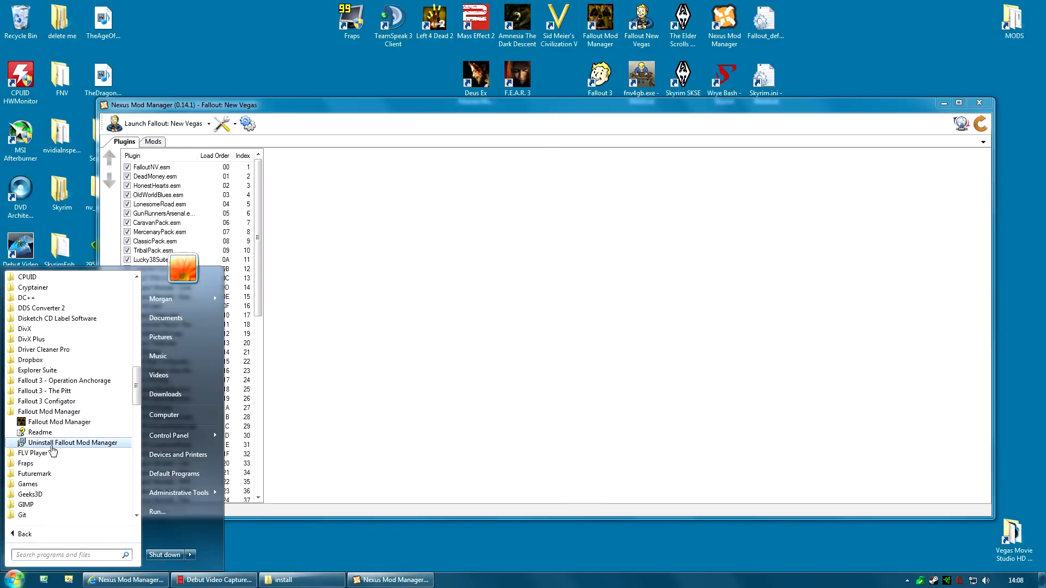
{"action": "left_click", "coordinate": [658, 135]}
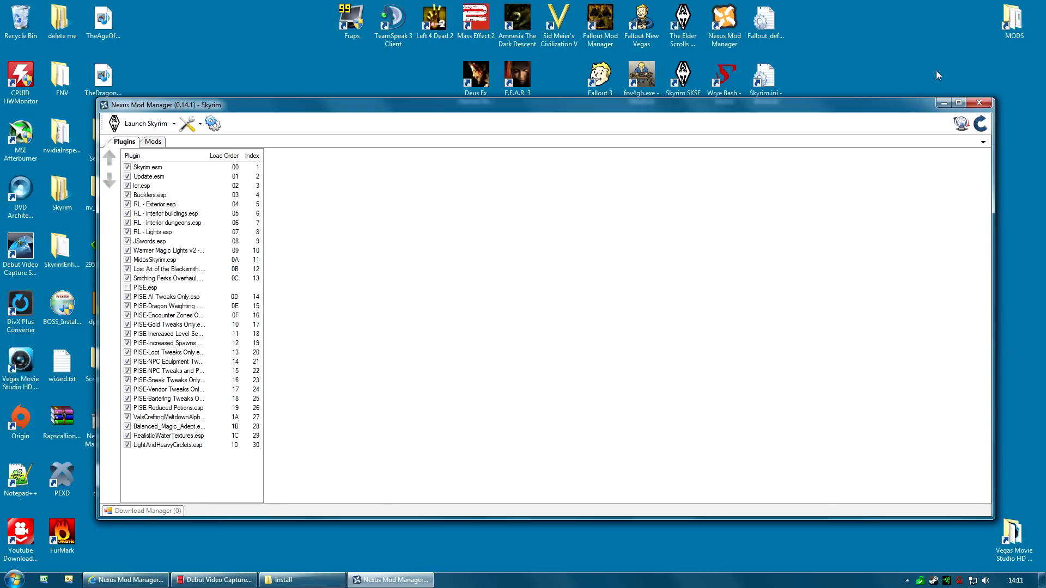
Step: Reopen the managed game selection and view the list of games that can be managed
{"action": "left_click", "coordinate": [979, 133]}
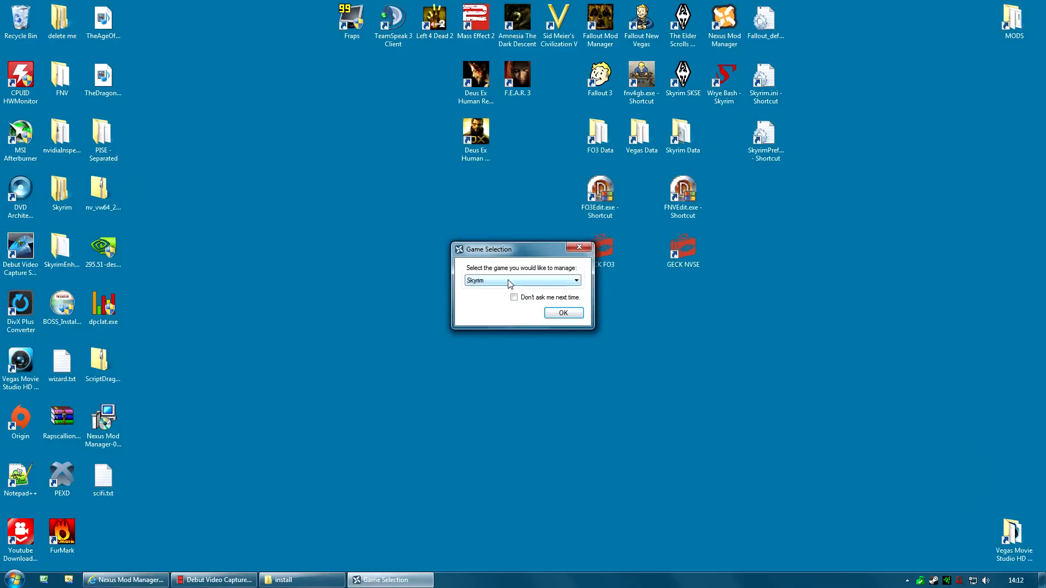
{"action": "left_click", "coordinate": [504, 280]}
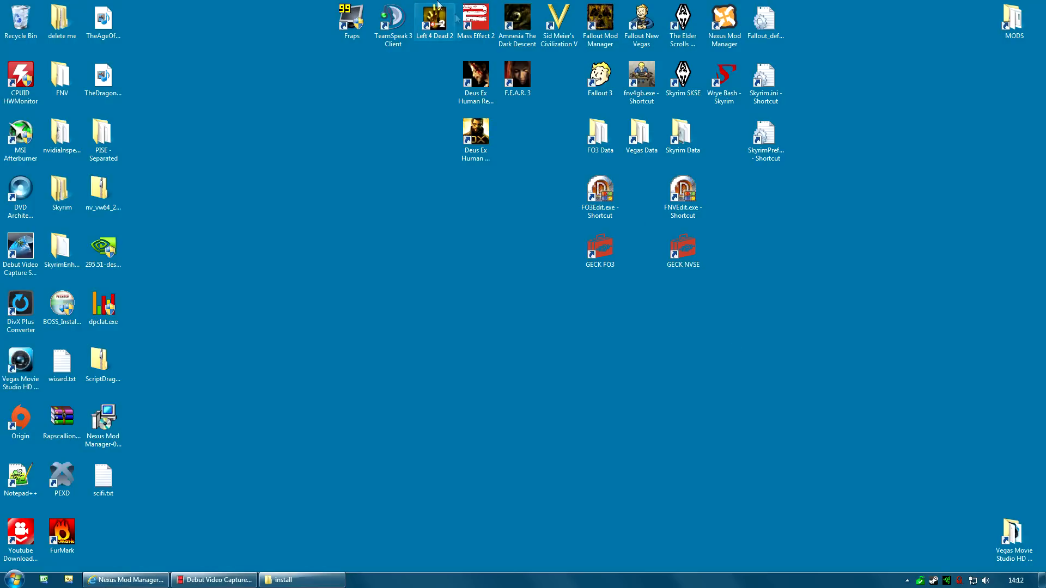
Step: Open Fallout Mod Manager and look through its tools, game settings and load order options
{"action": "left_click", "coordinate": [591, 30]}
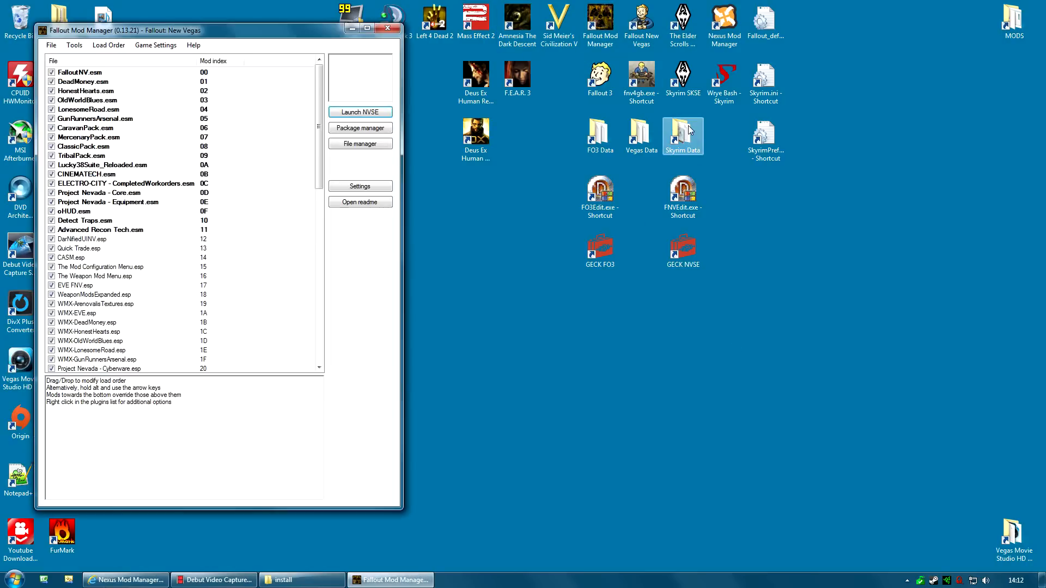
{"action": "left_click", "coordinate": [74, 45]}
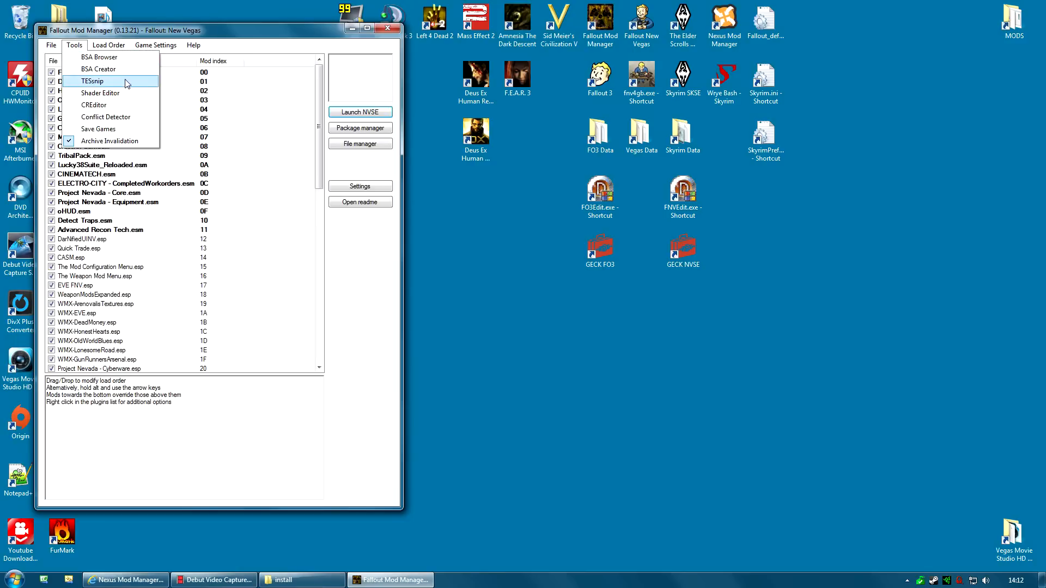
{"action": "mouse_move", "coordinate": [150, 48]}
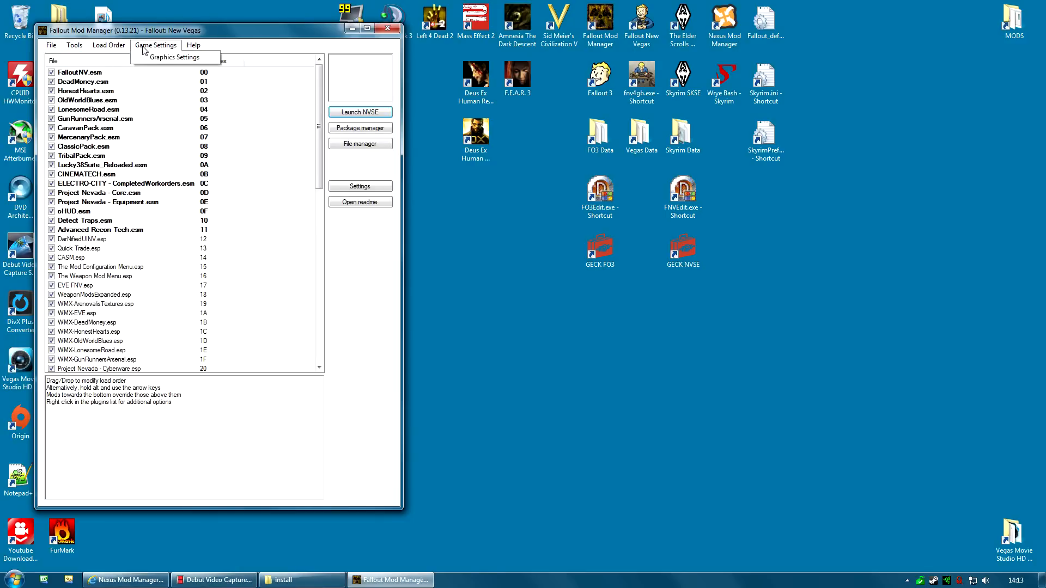
{"action": "left_click", "coordinate": [108, 47]}
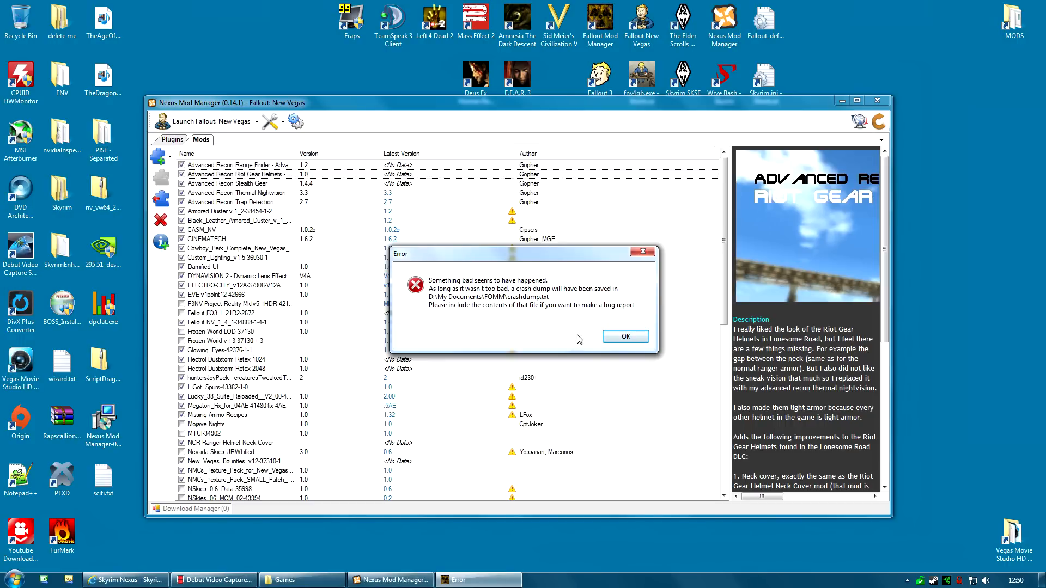
Step: Dismiss the Fallout Mod Manager crash error and cancel the Windows check for a solution
{"action": "left_click", "coordinate": [624, 338]}
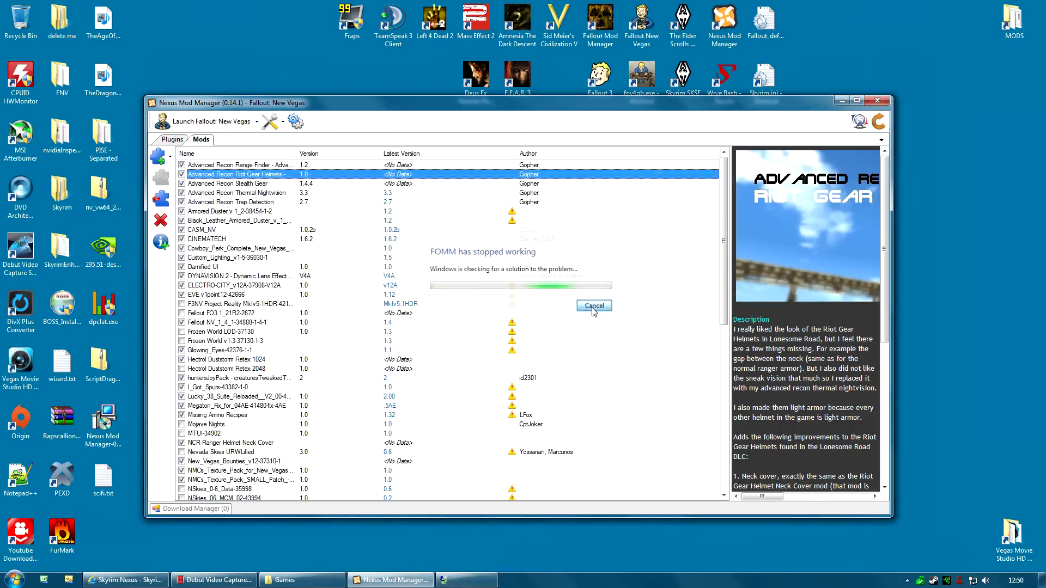
{"action": "left_click", "coordinate": [595, 306]}
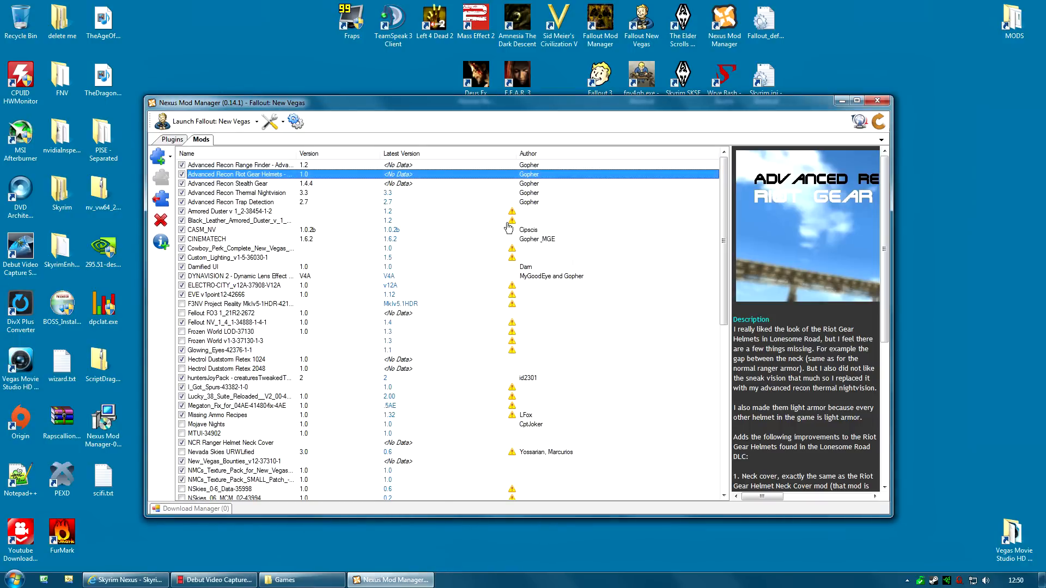
Step: Change the managed game from Fallout: New Vegas to Skyrim and minimise Nexus Mod Manager
{"action": "left_click", "coordinate": [875, 124]}
{"action": "left_click", "coordinate": [491, 281]}
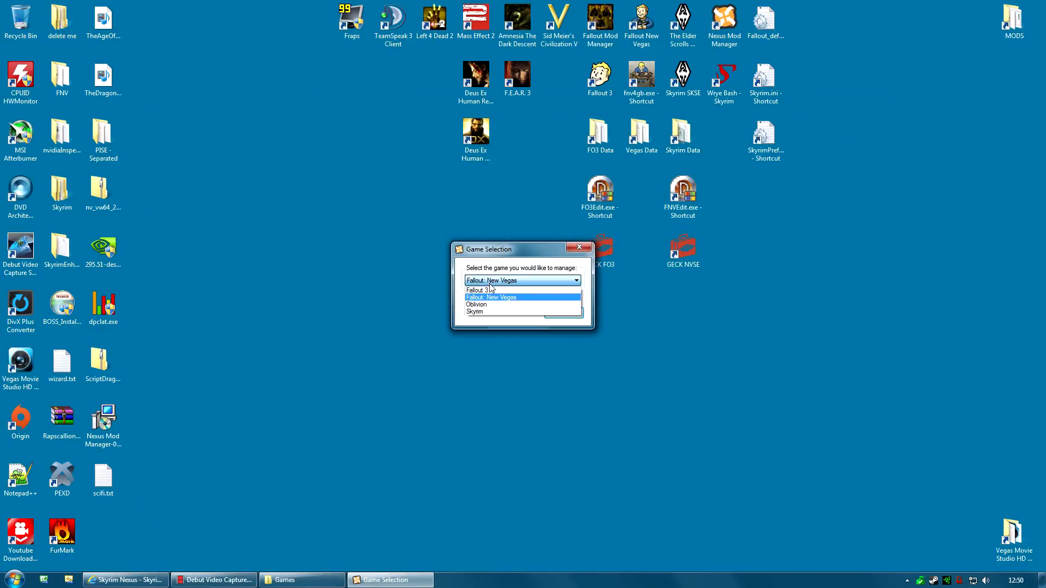
{"action": "left_click", "coordinate": [489, 310]}
{"action": "left_click", "coordinate": [571, 312]}
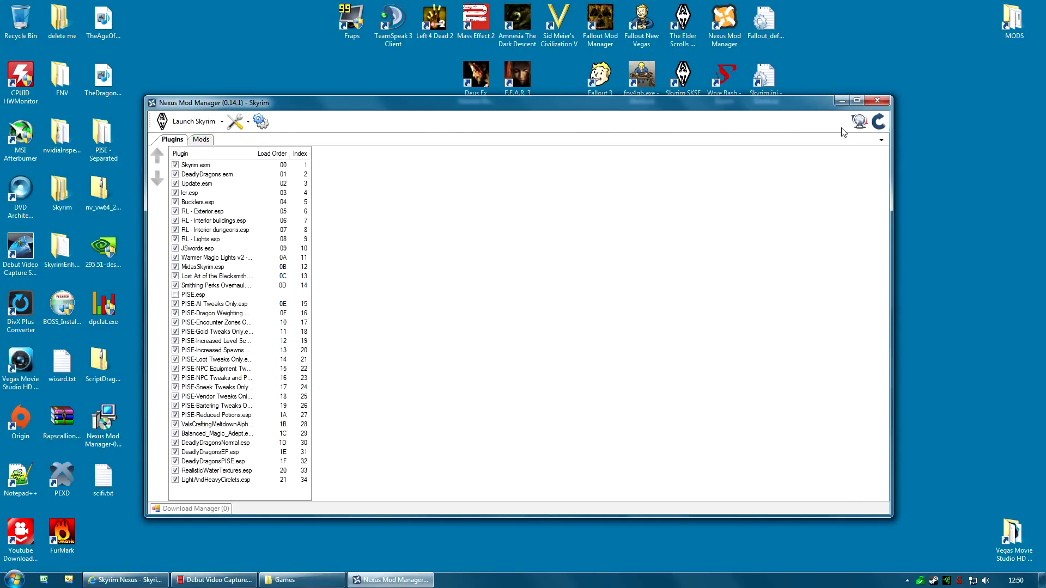
{"action": "left_click", "coordinate": [843, 102]}
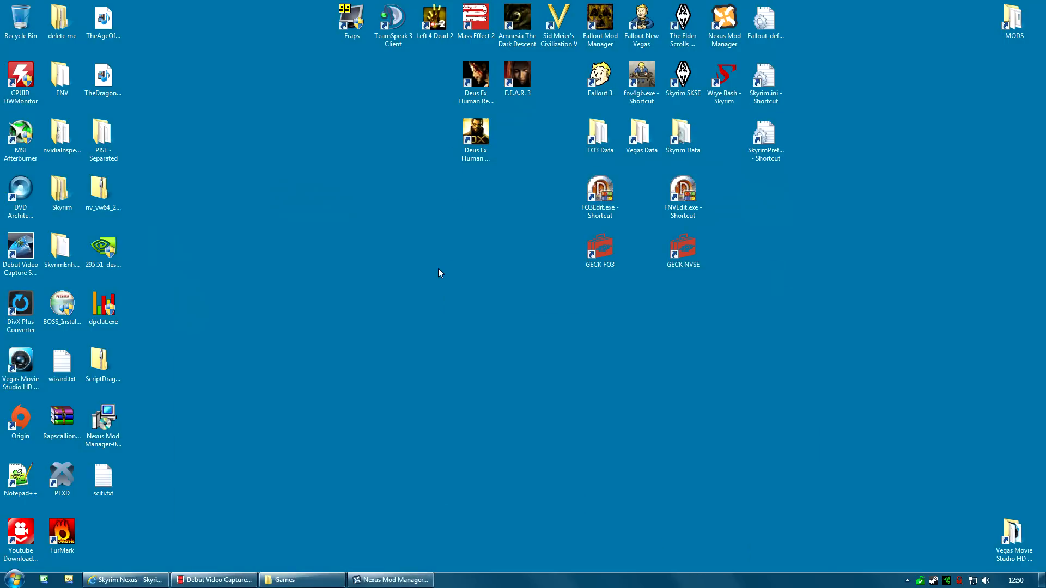
Step: Switch to Windows Explorer and open the Install Info folder under Games\FOMM\FalloutNV on the Documents (D:) drive
{"action": "key", "text": "super"}
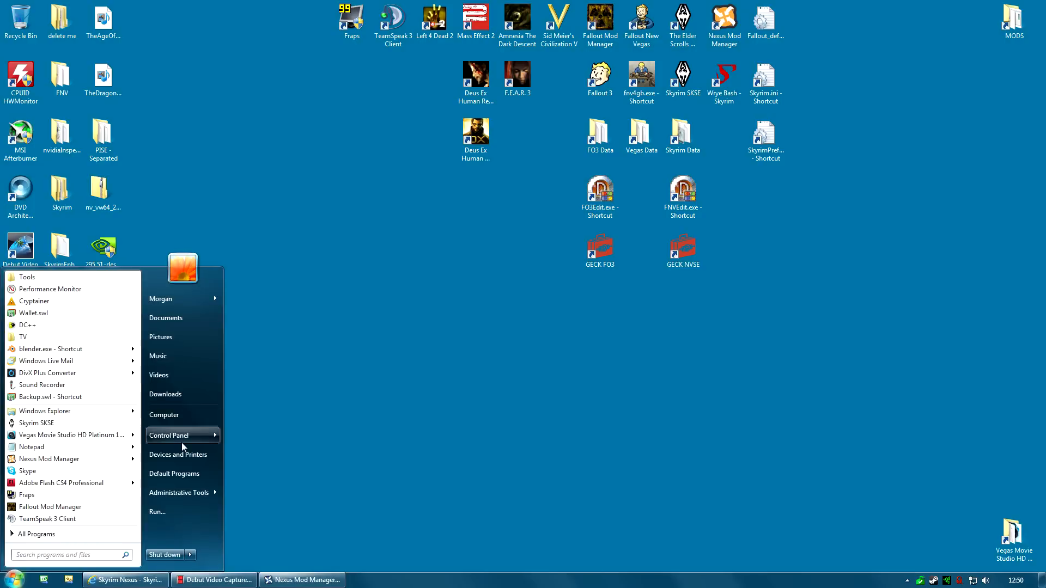
{"action": "left_click", "coordinate": [177, 414]}
{"action": "double_click", "coordinate": [414, 107]}
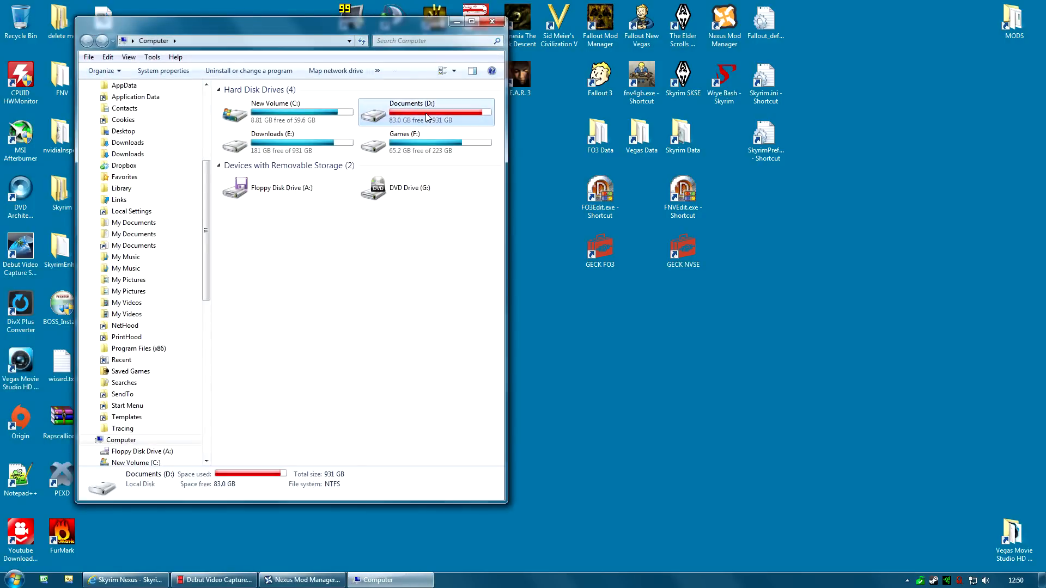
{"action": "double_click", "coordinate": [245, 114]}
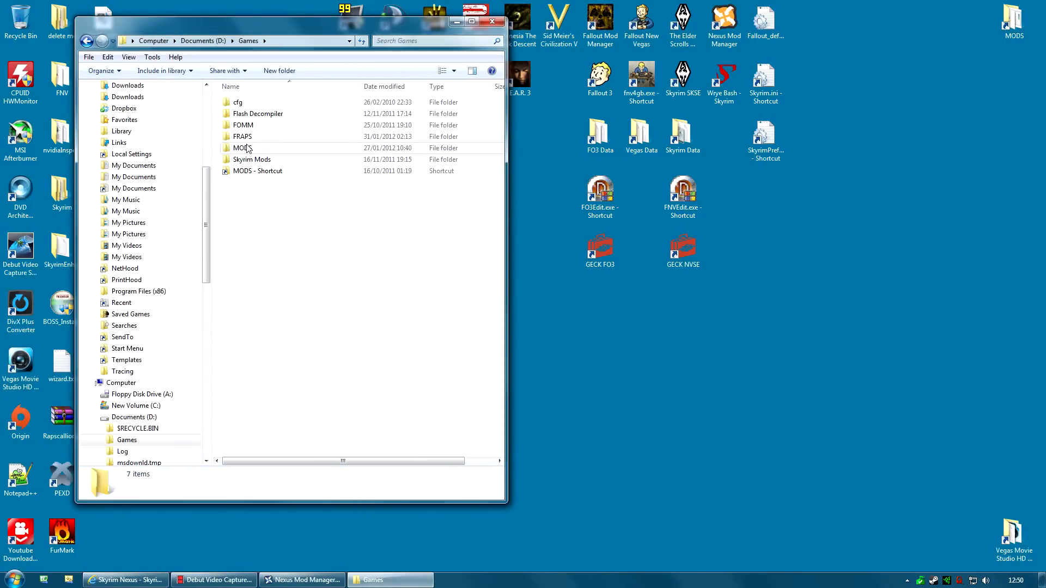
{"action": "double_click", "coordinate": [260, 128]}
{"action": "double_click", "coordinate": [256, 103]}
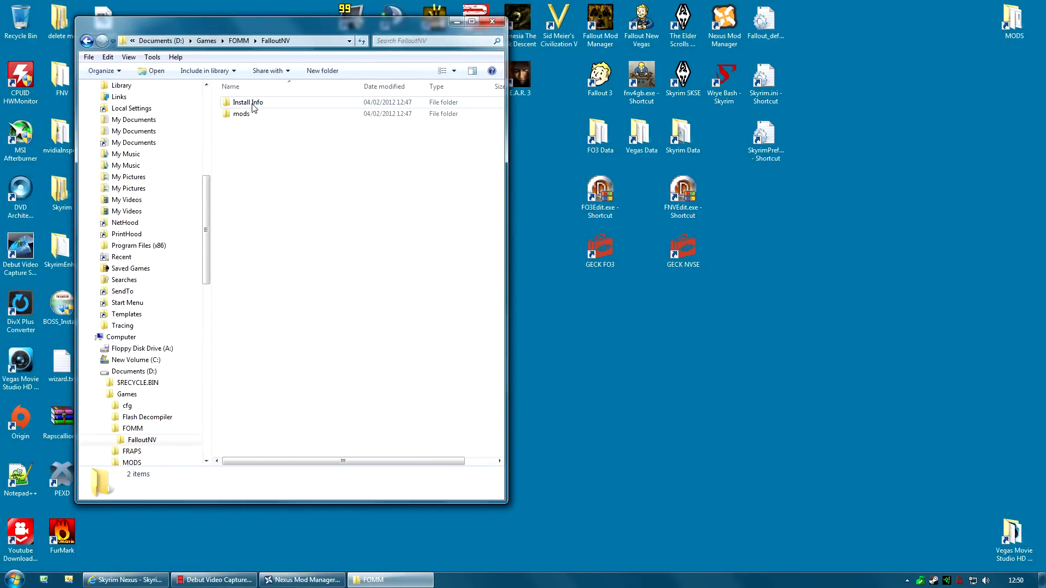
{"action": "double_click", "coordinate": [248, 103]}
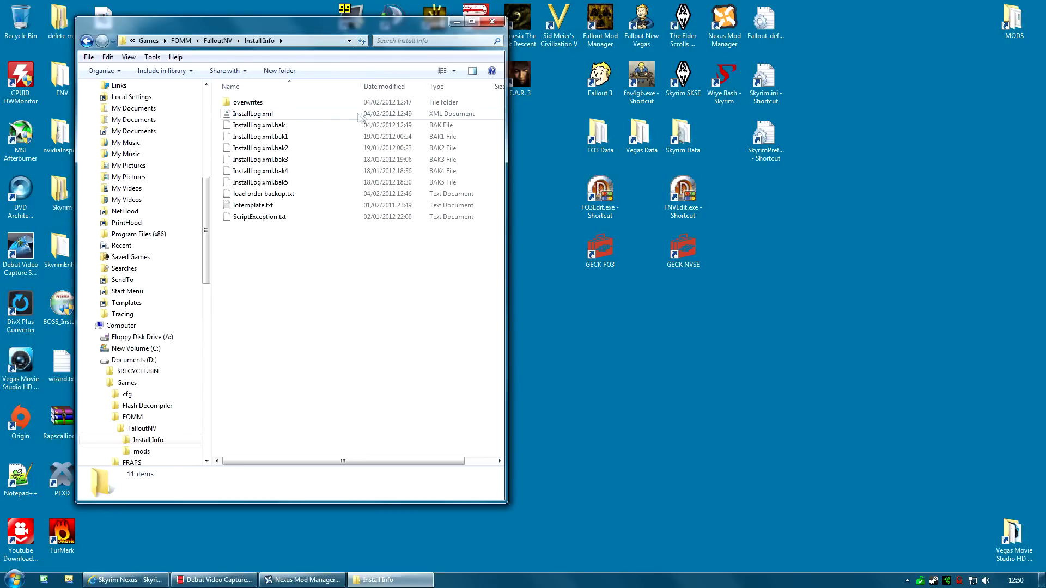
Step: Delete InstallLog.xml from the FalloutNV Install Info folder
{"action": "left_click", "coordinate": [262, 115]}
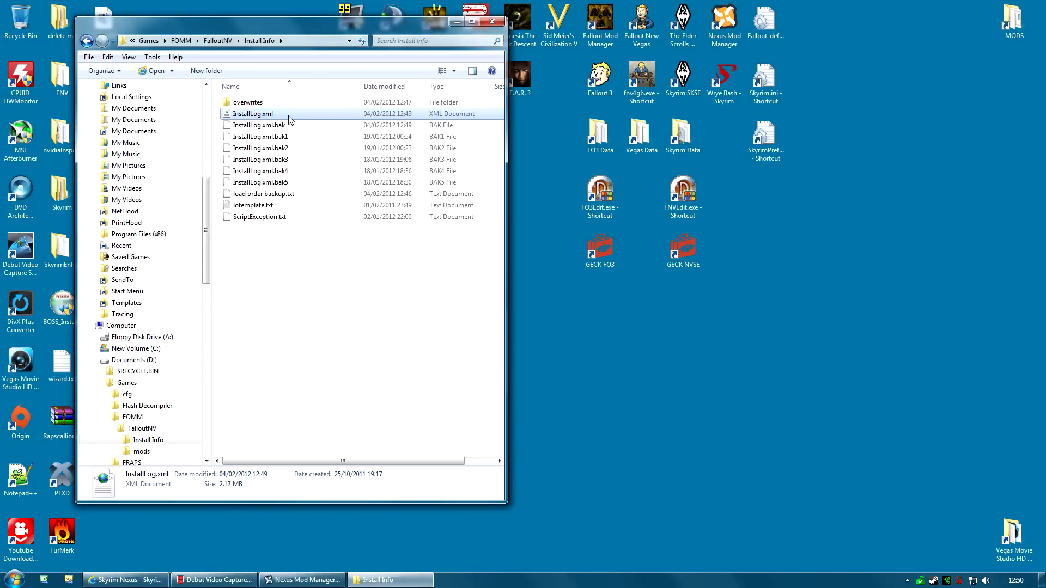
{"action": "key", "text": "Delete"}
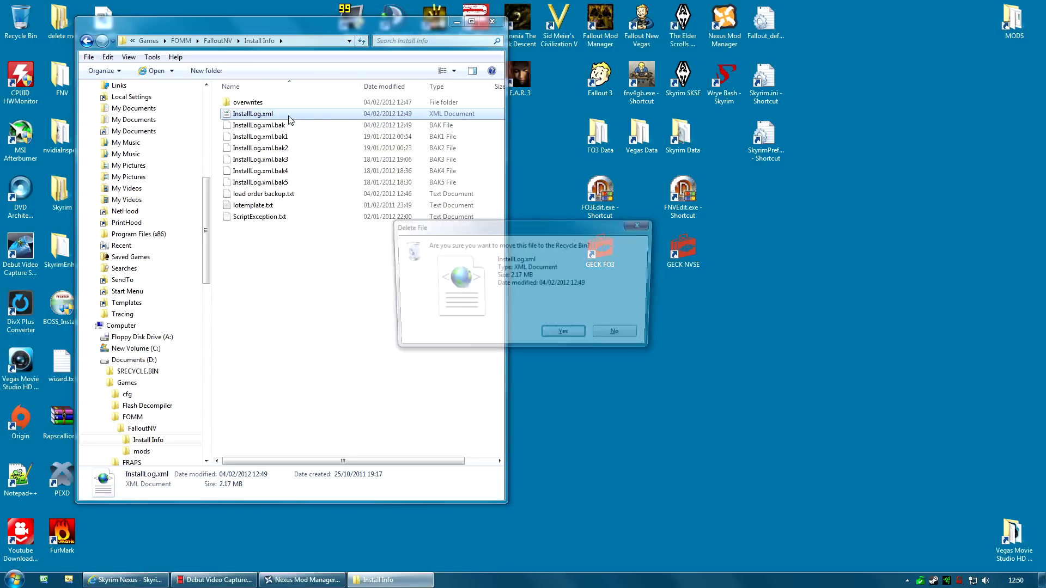
{"action": "left_click", "coordinate": [560, 338]}
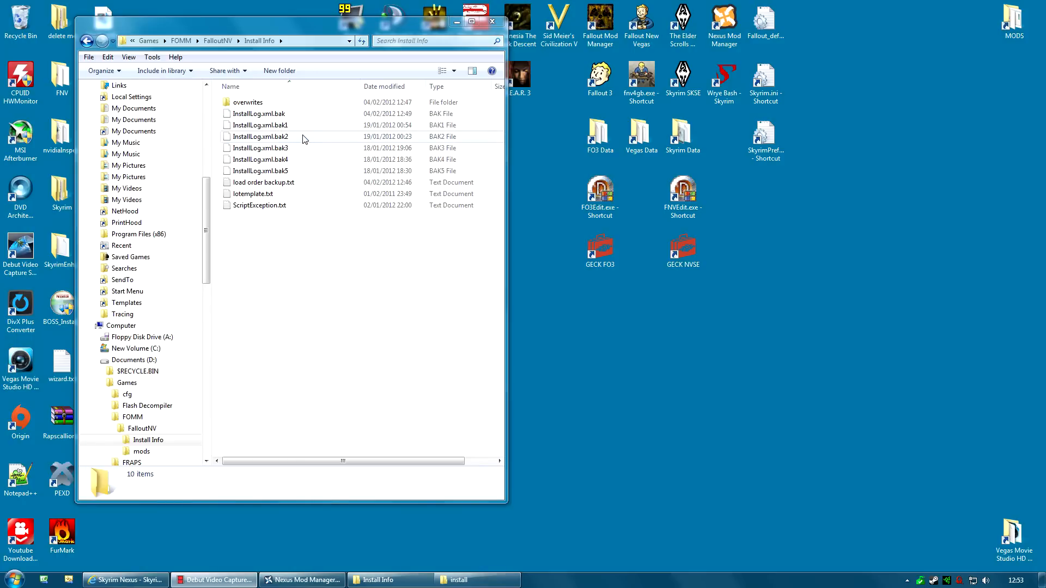
Step: Sort the files by date modified and rename InstallLog.xml.bak to InstallLog.xml, accepting the extension change
{"action": "left_click", "coordinate": [274, 113]}
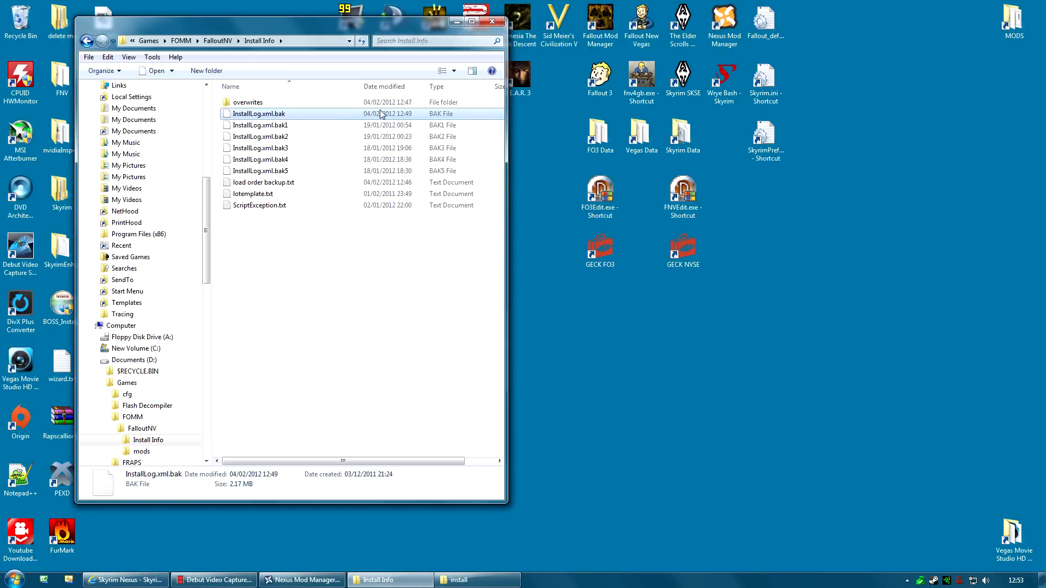
{"action": "left_click", "coordinate": [395, 88]}
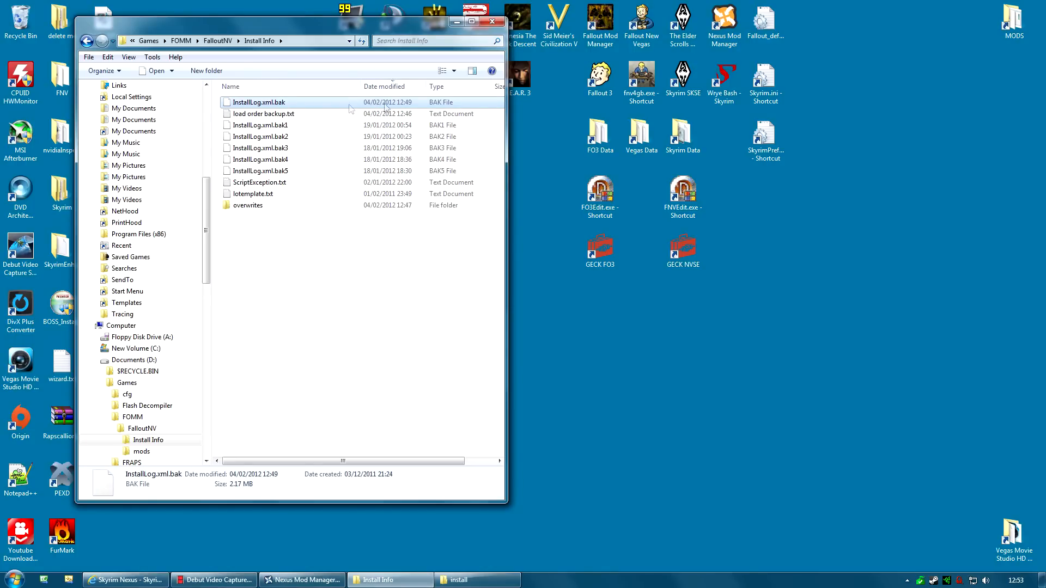
{"action": "right_click", "coordinate": [278, 105]}
{"action": "left_click", "coordinate": [342, 344]}
{"action": "key", "text": "End"}
{"action": "key", "text": "BackSpace"}
{"action": "key", "text": "BackSpace"}
{"action": "key", "text": "BackSpace"}
{"action": "key", "text": "BackSpace"}
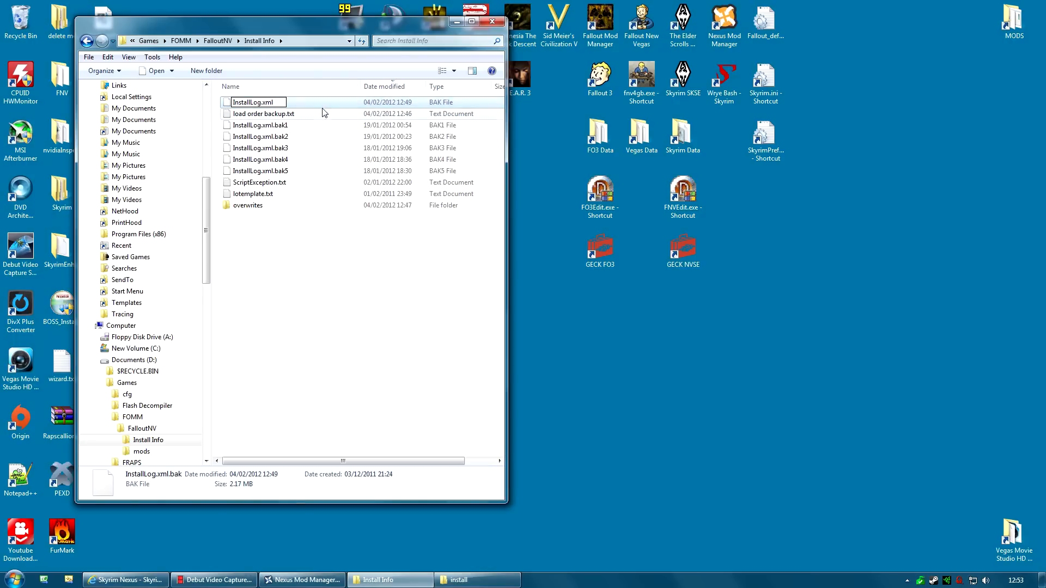
{"action": "key", "text": "Return"}
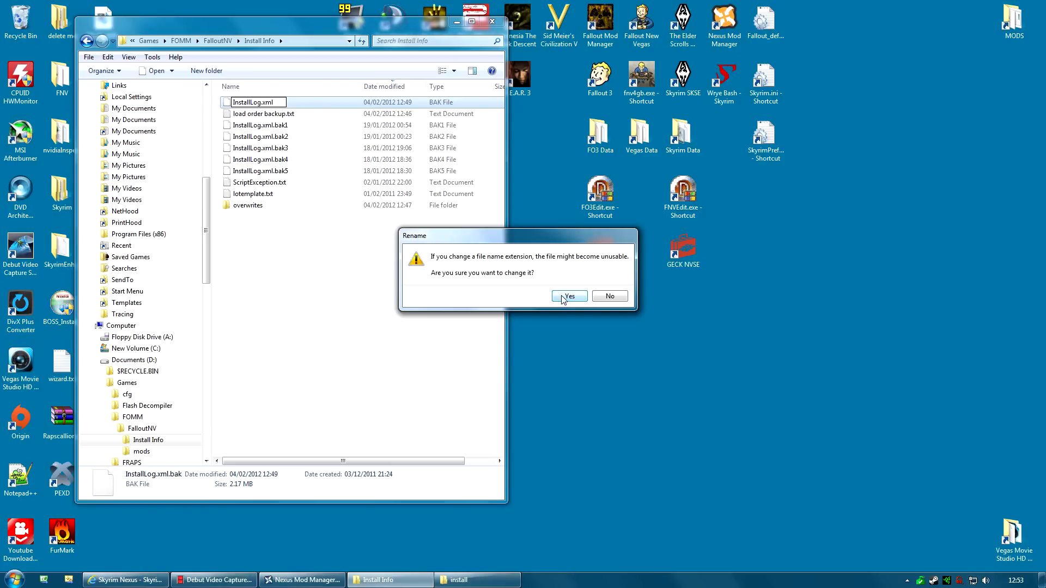
{"action": "left_click", "coordinate": [569, 296]}
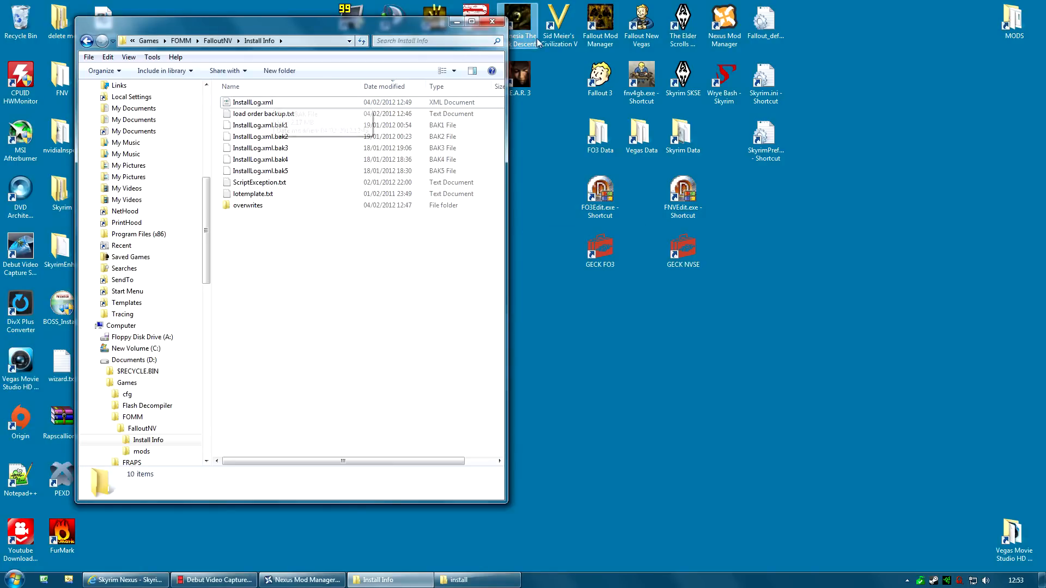
Step: Try to start Fallout Mod Manager with the restored install log and close its error message
{"action": "left_click", "coordinate": [609, 28]}
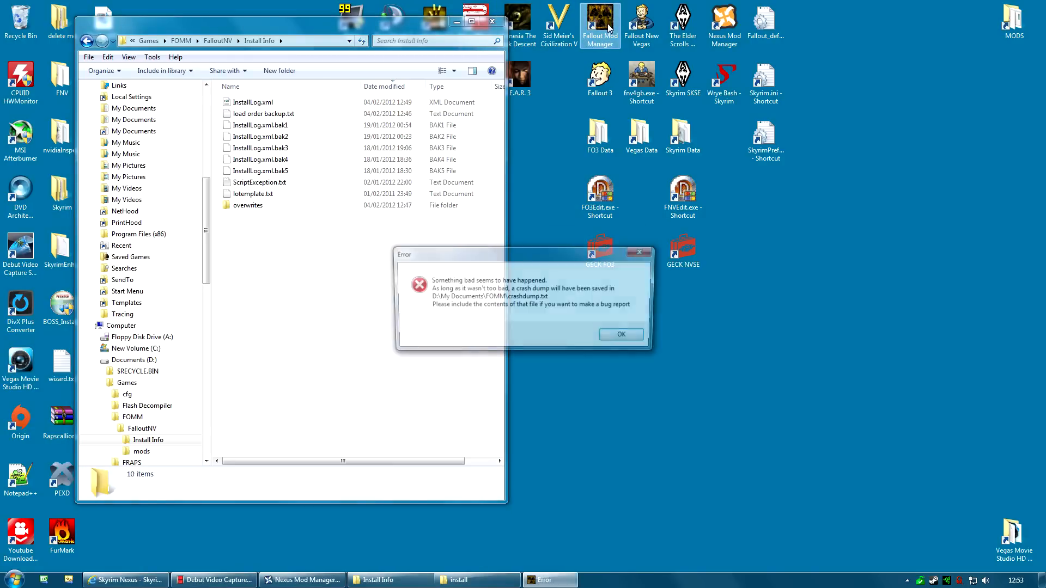
{"action": "left_click", "coordinate": [621, 336]}
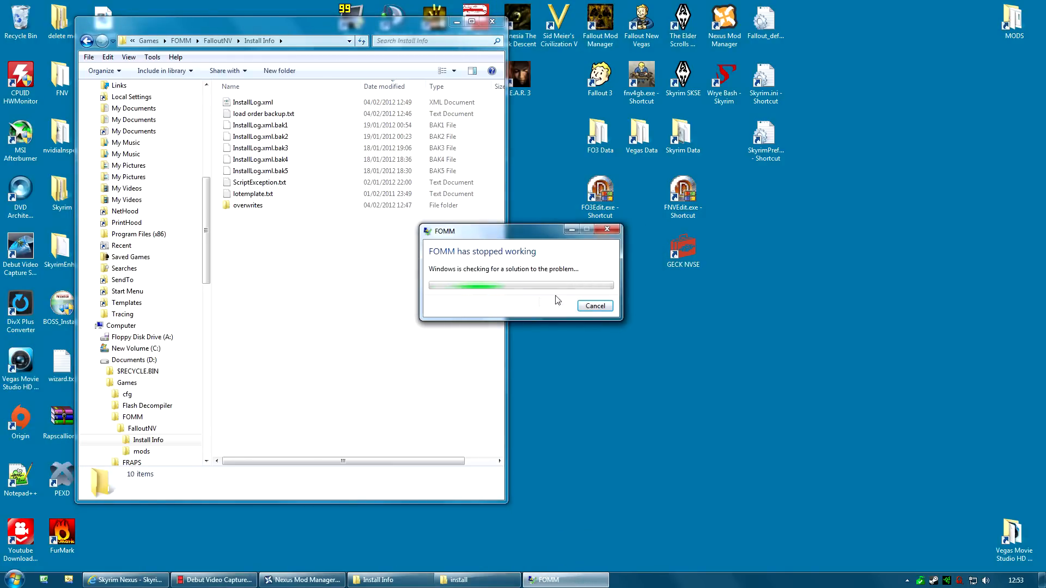
Step: Delete the InstallLog.xml restored from the 04/02/2012 backup
{"action": "left_click", "coordinate": [253, 103]}
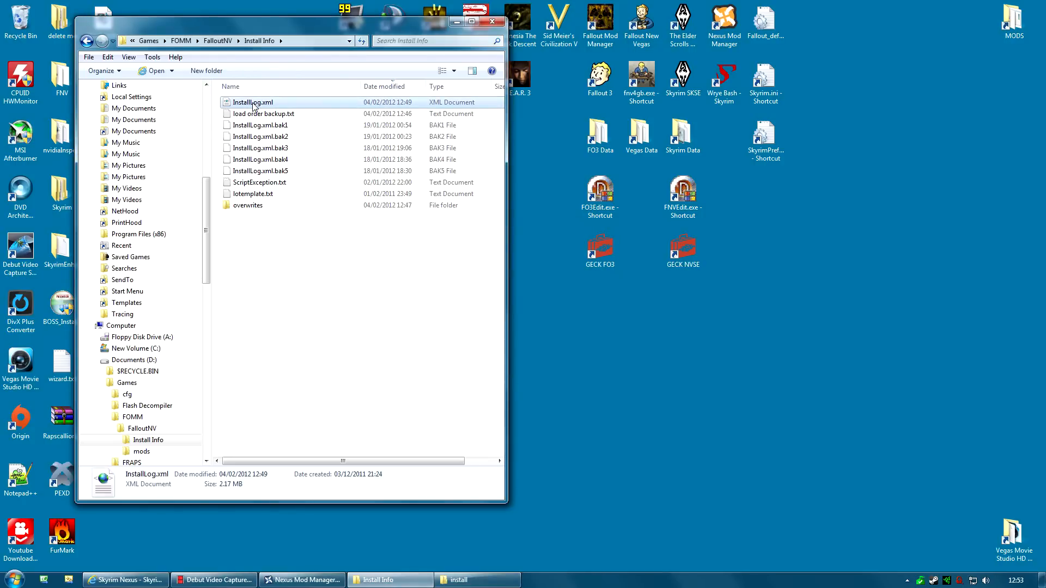
{"action": "key", "text": "Delete"}
{"action": "left_click", "coordinate": [580, 339]}
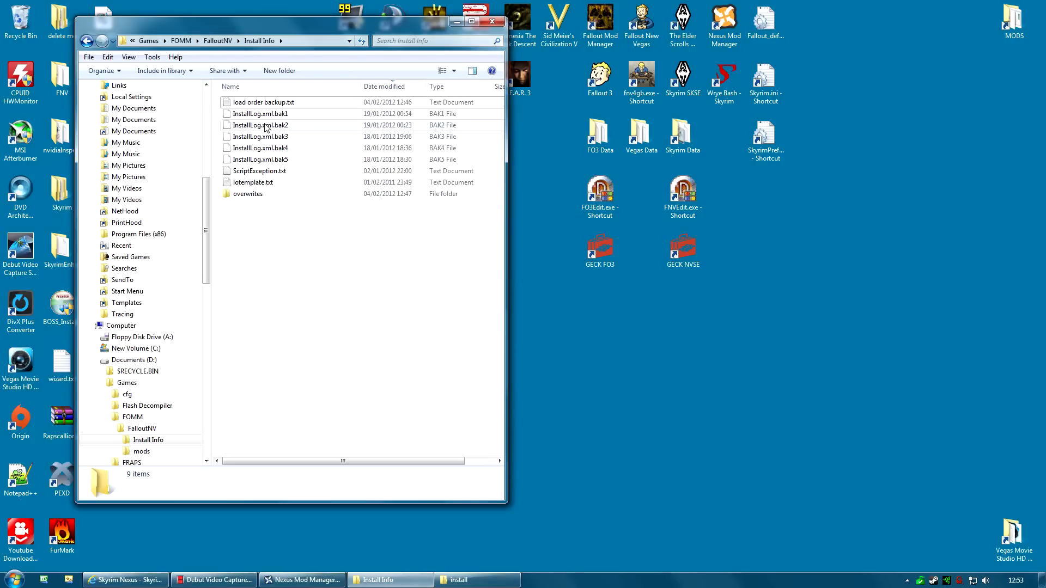
Step: Rename InstallLog.xml.bak1 to InstallLog.xml in the Install Info folder, accepting the extension change
{"action": "left_click", "coordinate": [279, 116]}
{"action": "right_click", "coordinate": [279, 115]}
{"action": "left_click", "coordinate": [345, 356]}
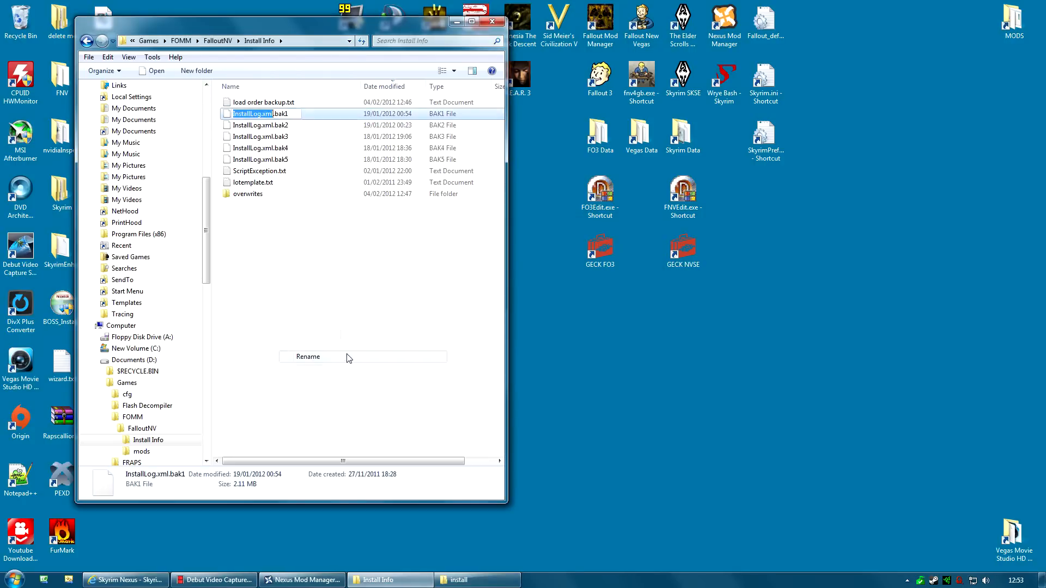
{"action": "key", "text": "End"}
{"action": "key", "text": "BackSpace"}
{"action": "key", "text": "BackSpace"}
{"action": "key", "text": "BackSpace"}
{"action": "key", "text": "BackSpace"}
{"action": "key", "text": "BackSpace"}
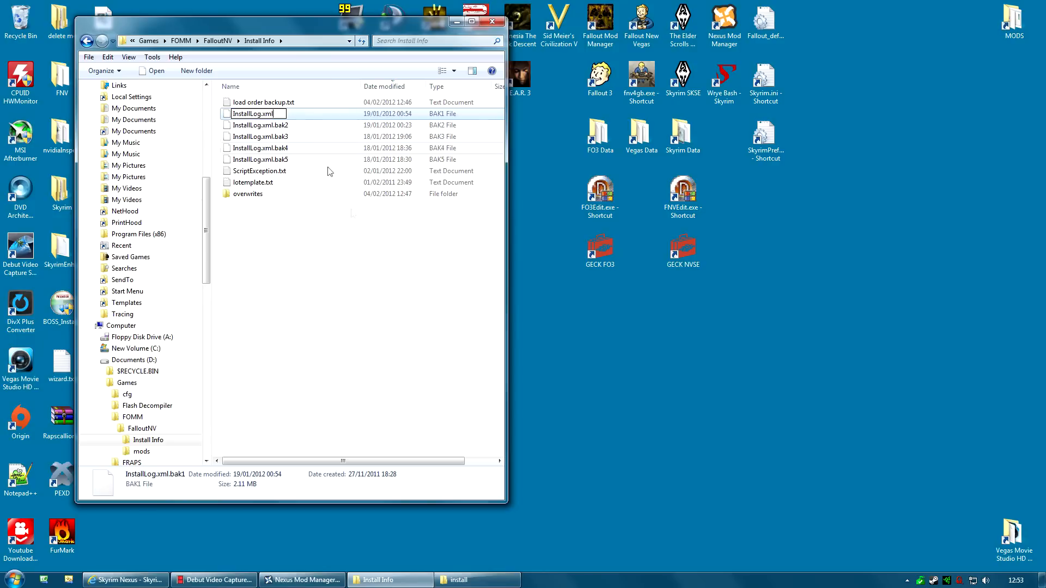
{"action": "key", "text": "Return"}
{"action": "left_click", "coordinate": [566, 293]}
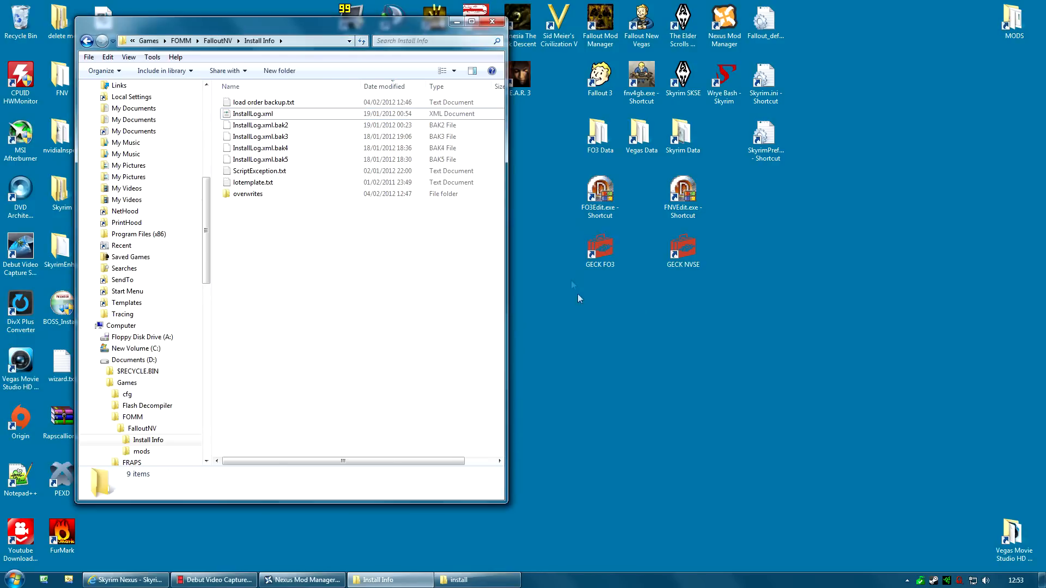
Step: Start Fallout Mod Manager for New Vegas with the restored install log and look through its load order
{"action": "left_click", "coordinate": [606, 13]}
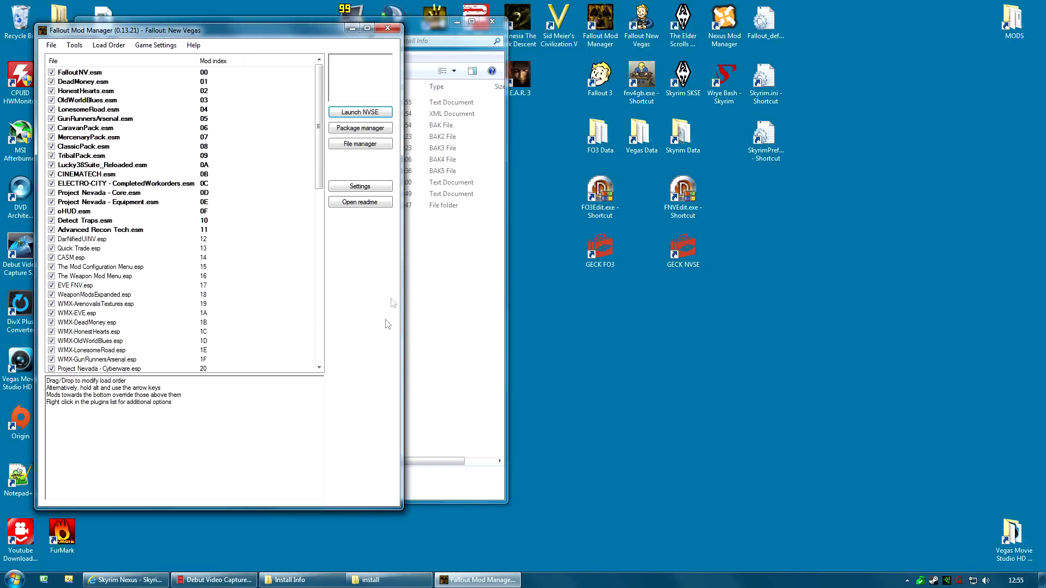
{"action": "left_click_drag", "start_coordinate": [316, 153], "coordinate": [297, 76]}
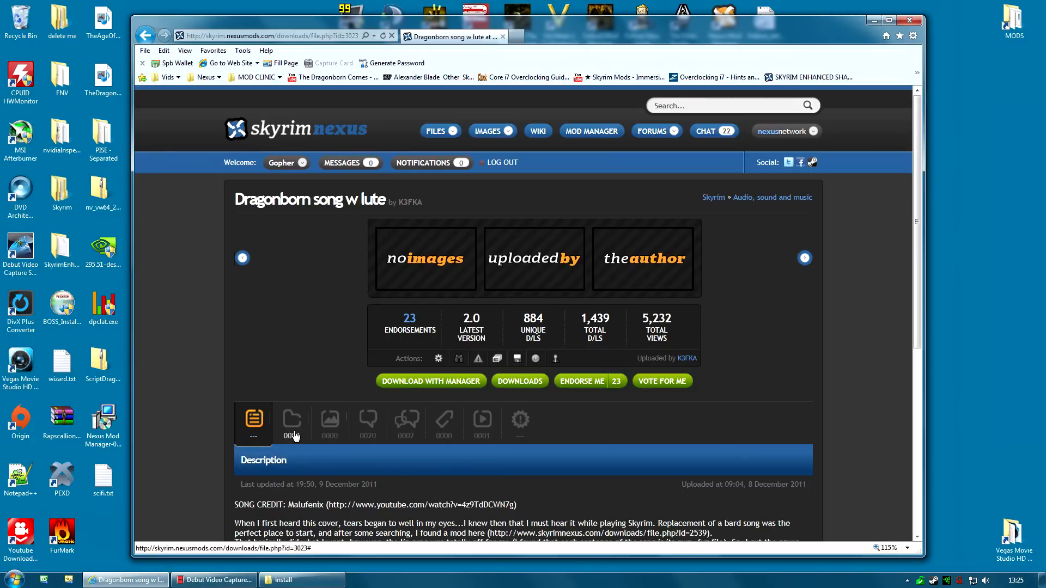
Step: Manually download the Almost-Syncd main file of the Dragonborn song w lute mod, save the zip to the Desktop and minimize the browser
{"action": "left_click", "coordinate": [294, 426]}
{"action": "scroll", "coordinate": [304, 341], "scroll_direction": "down", "scroll_amount": 3}
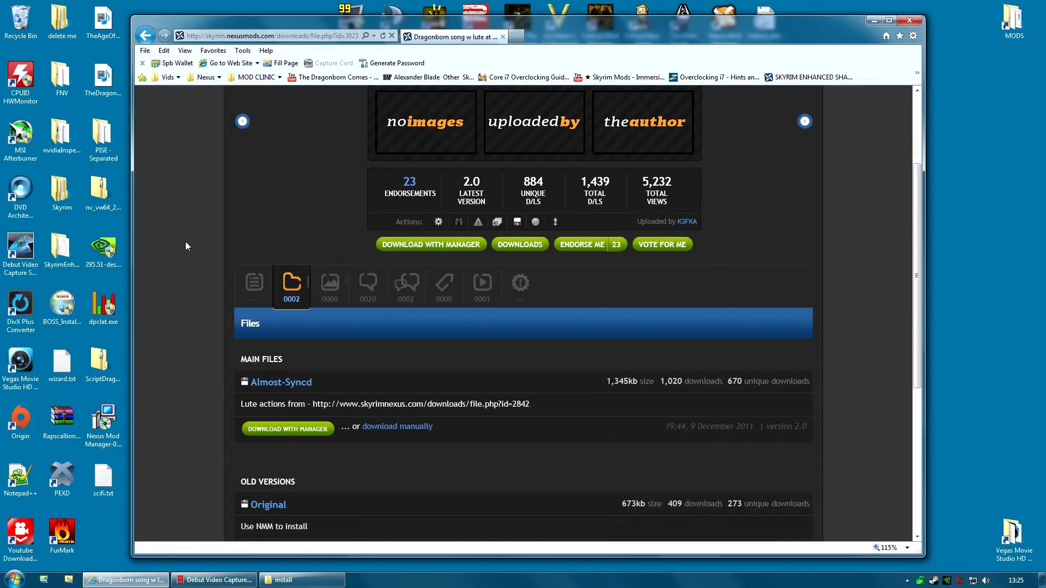
{"action": "scroll", "coordinate": [201, 226], "scroll_direction": "down", "scroll_amount": 3}
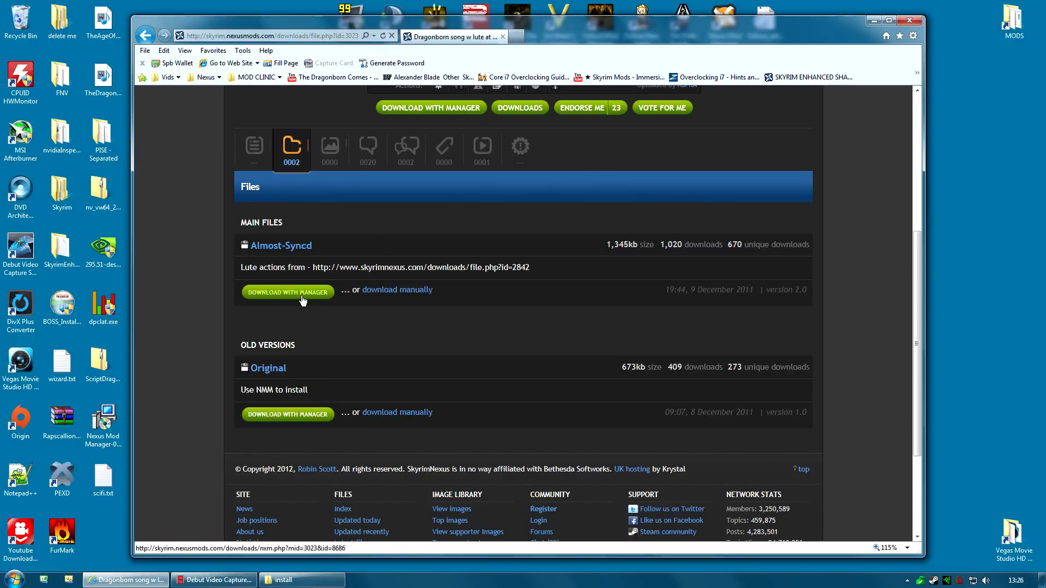
{"action": "left_click", "coordinate": [391, 292]}
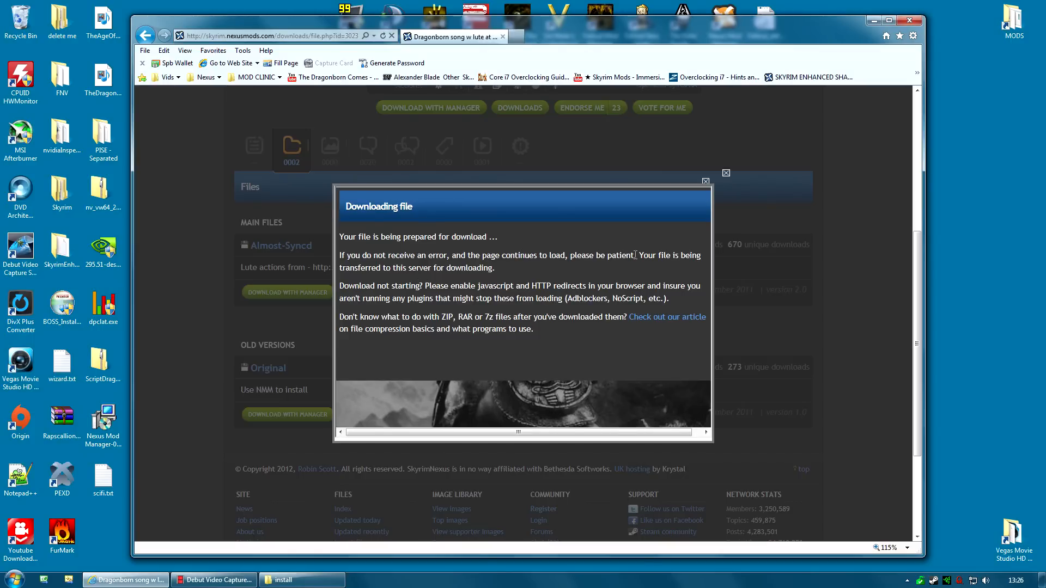
{"action": "scroll", "coordinate": [635, 255], "scroll_direction": "down", "scroll_amount": 2}
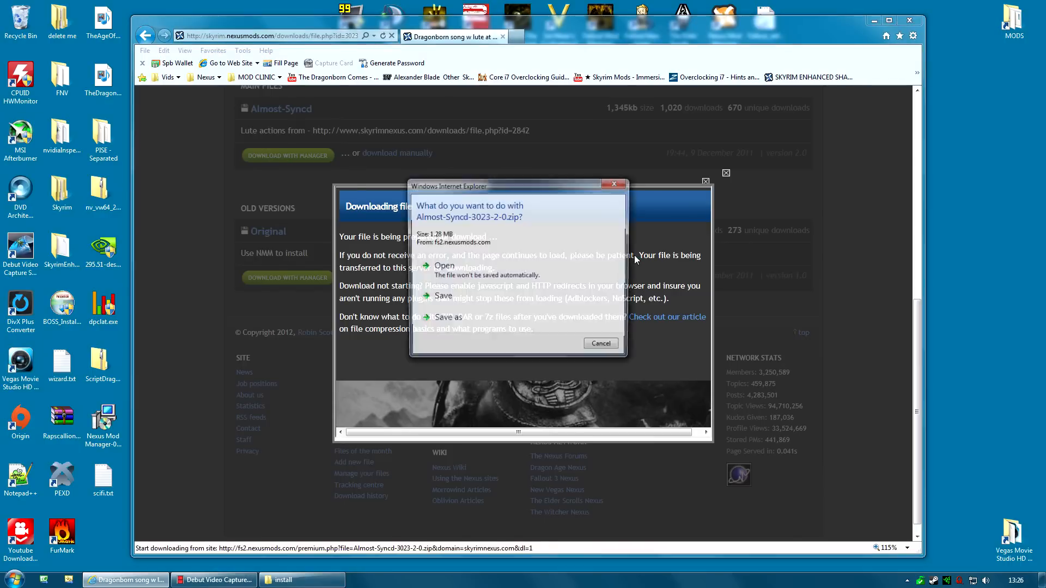
{"action": "left_click", "coordinate": [466, 319]}
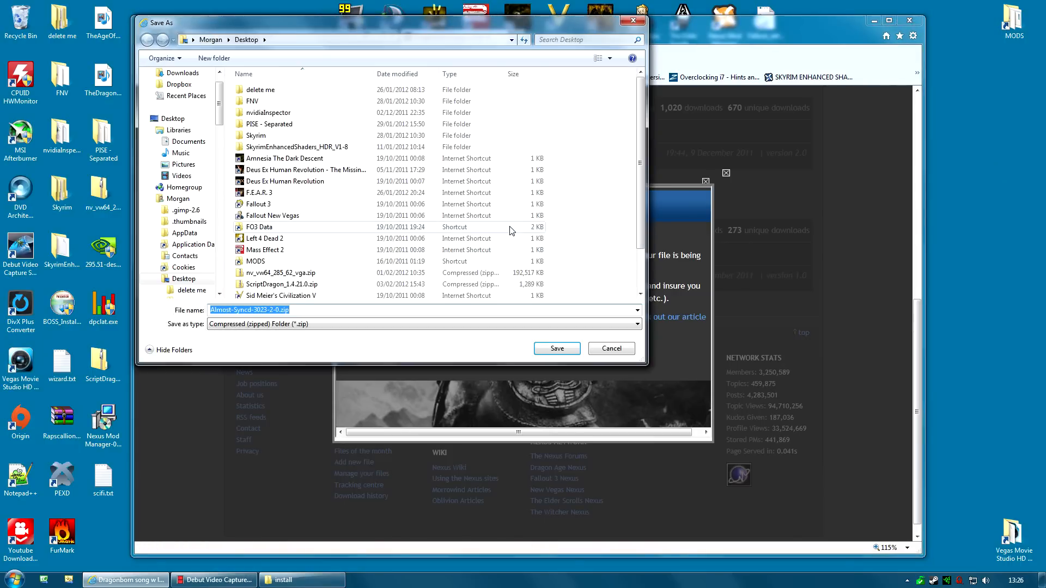
{"action": "left_click", "coordinate": [562, 353]}
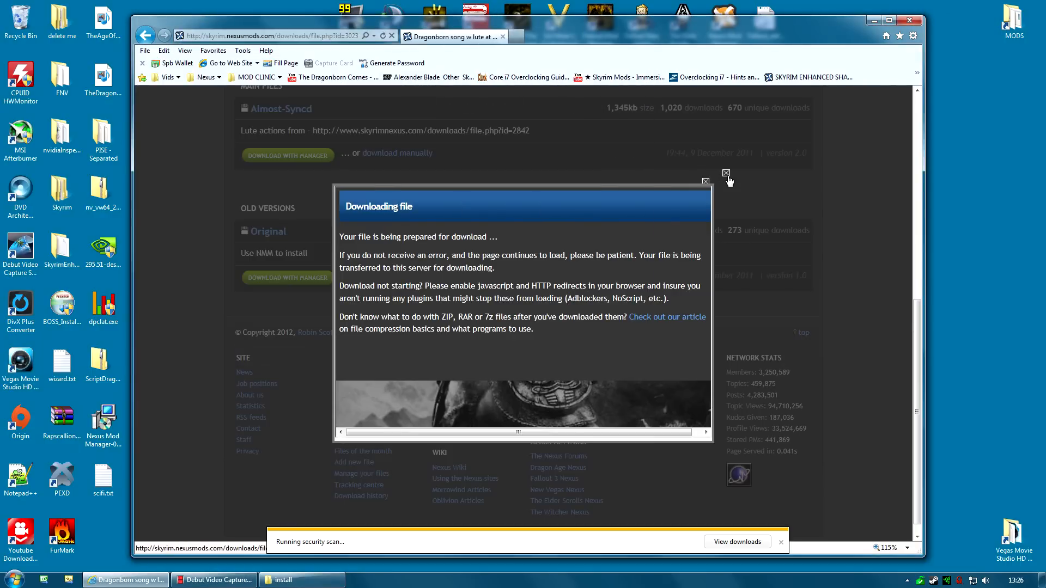
{"action": "left_click", "coordinate": [727, 174]}
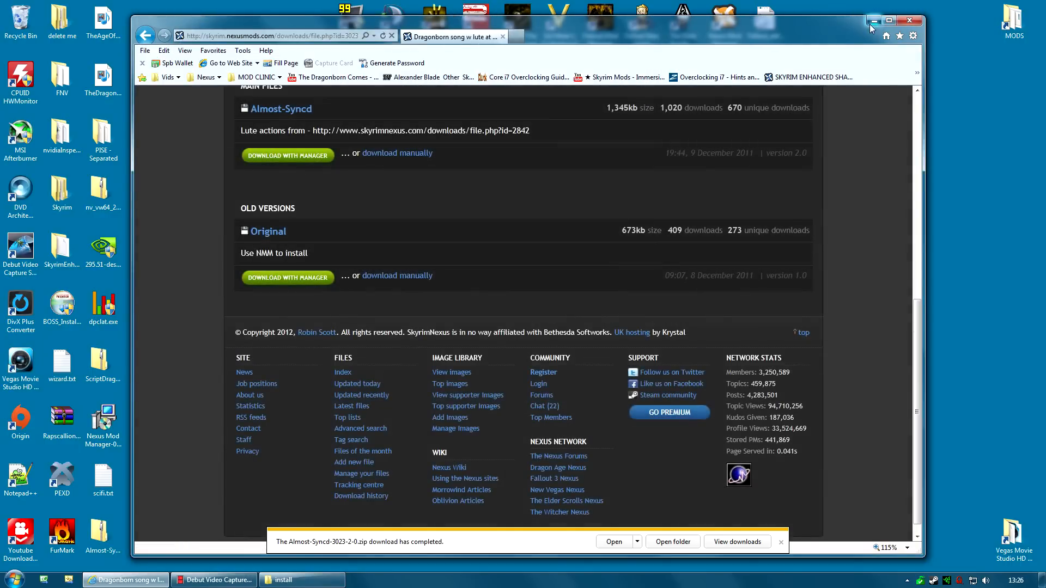
{"action": "left_click", "coordinate": [874, 20]}
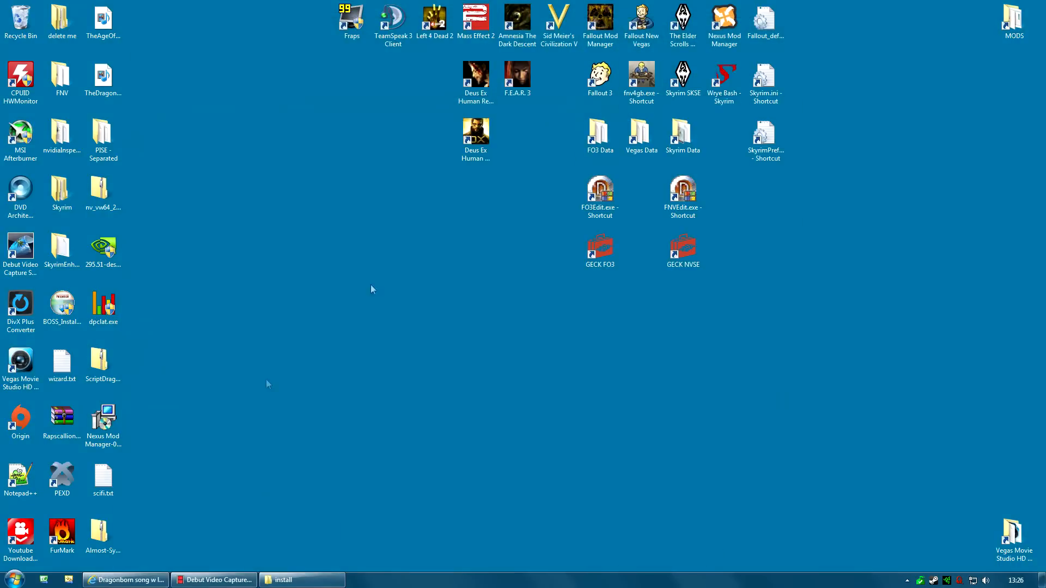
Step: Examine the contents of Almost-Syncd-3023-2-0.zip on the desktop, including its sound folder and ESP file, and close the archive
{"action": "left_click", "coordinate": [109, 540]}
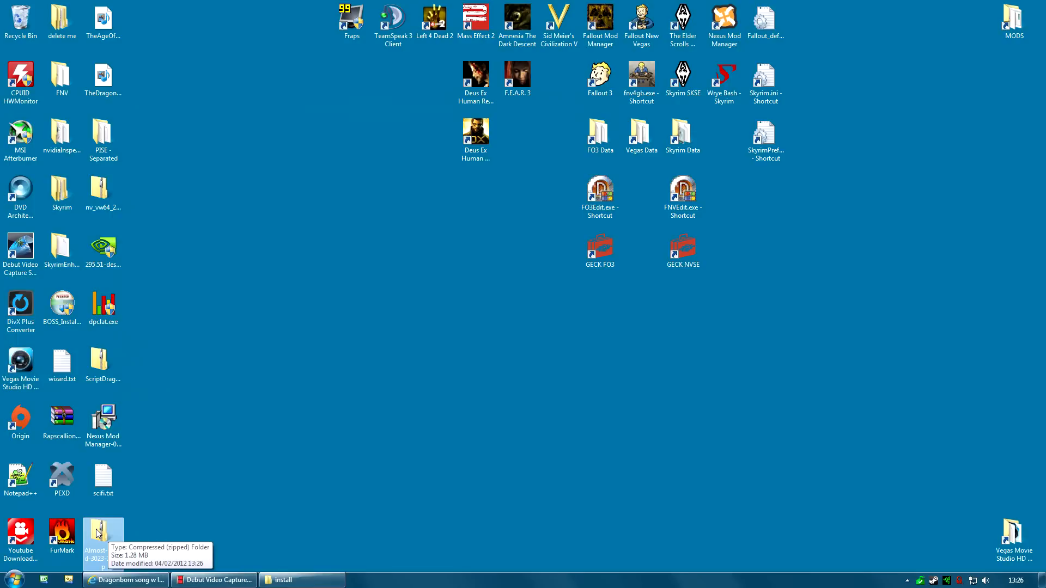
{"action": "left_click_drag", "start_coordinate": [98, 533], "coordinate": [144, 21]}
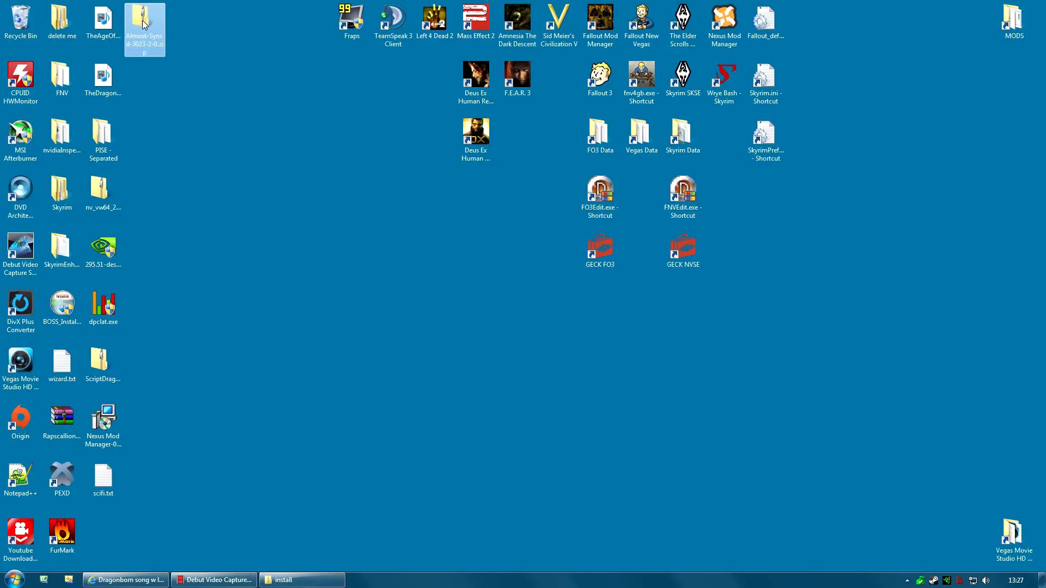
{"action": "double_click", "coordinate": [138, 49]}
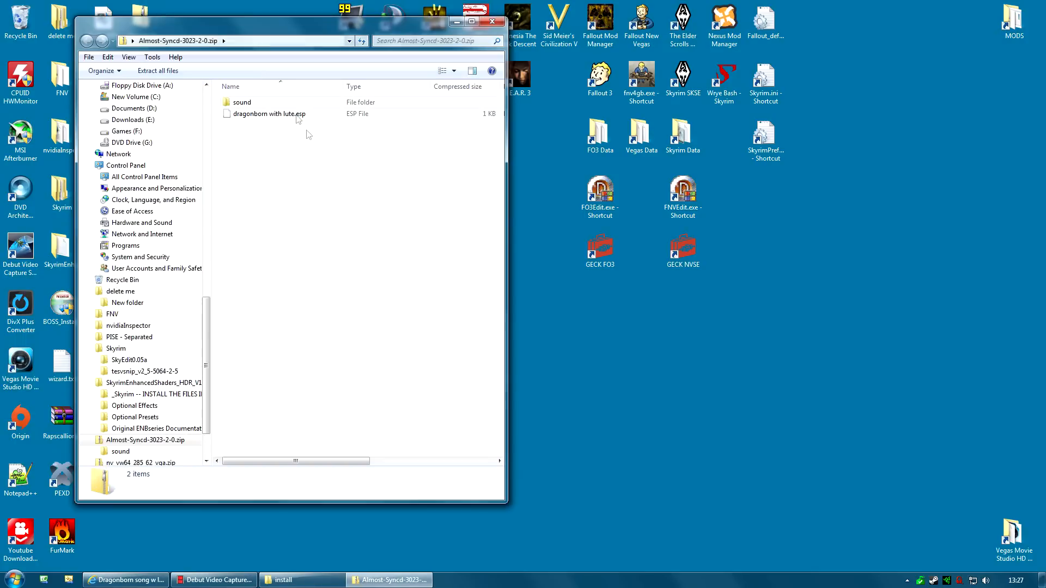
{"action": "left_click", "coordinate": [246, 113]}
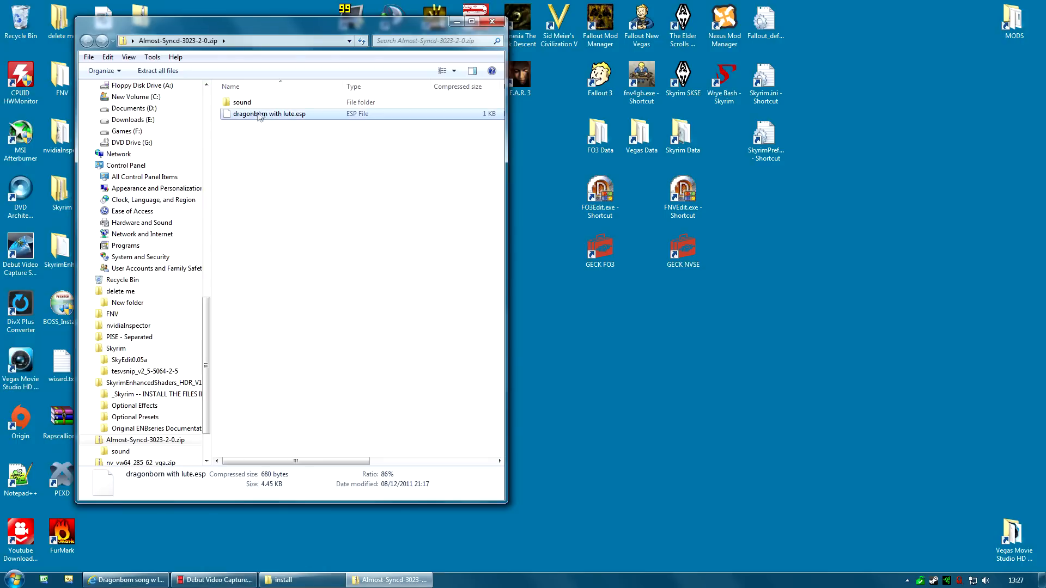
{"action": "left_click", "coordinate": [243, 104]}
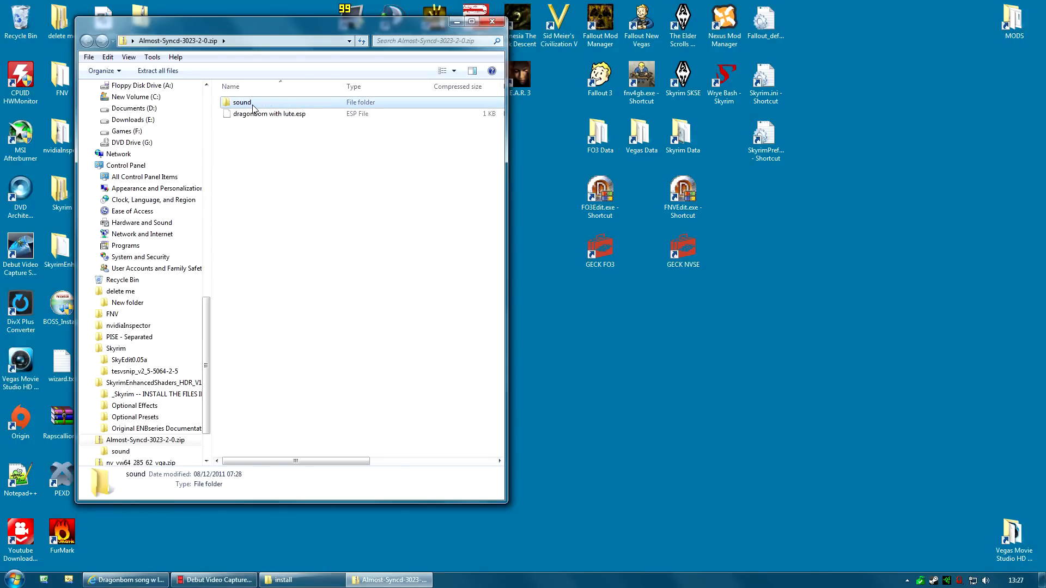
{"action": "left_click", "coordinate": [492, 21]}
{"action": "left_click_drag", "start_coordinate": [165, 57], "coordinate": [120, 531]}
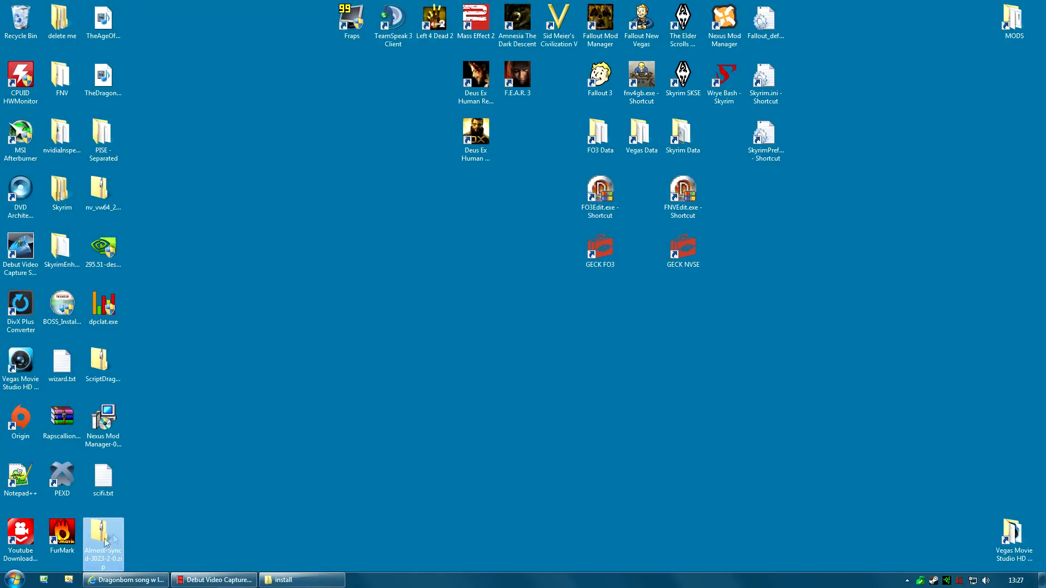
Step: Start Nexus Mod Manager for Skyrim and show its list of mods
{"action": "double_click", "coordinate": [716, 18]}
{"action": "left_click", "coordinate": [563, 314]}
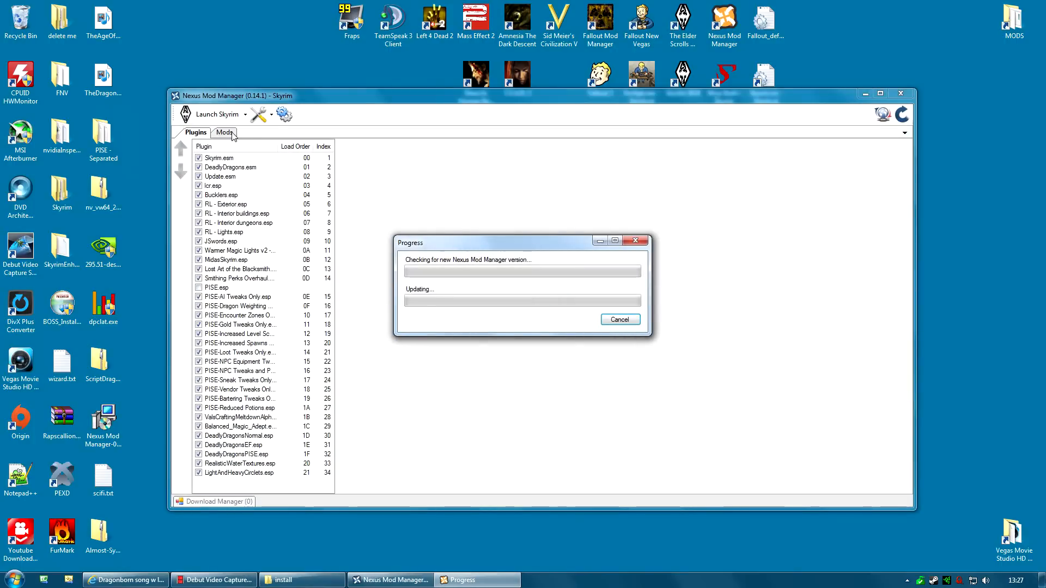
{"action": "left_click", "coordinate": [232, 134]}
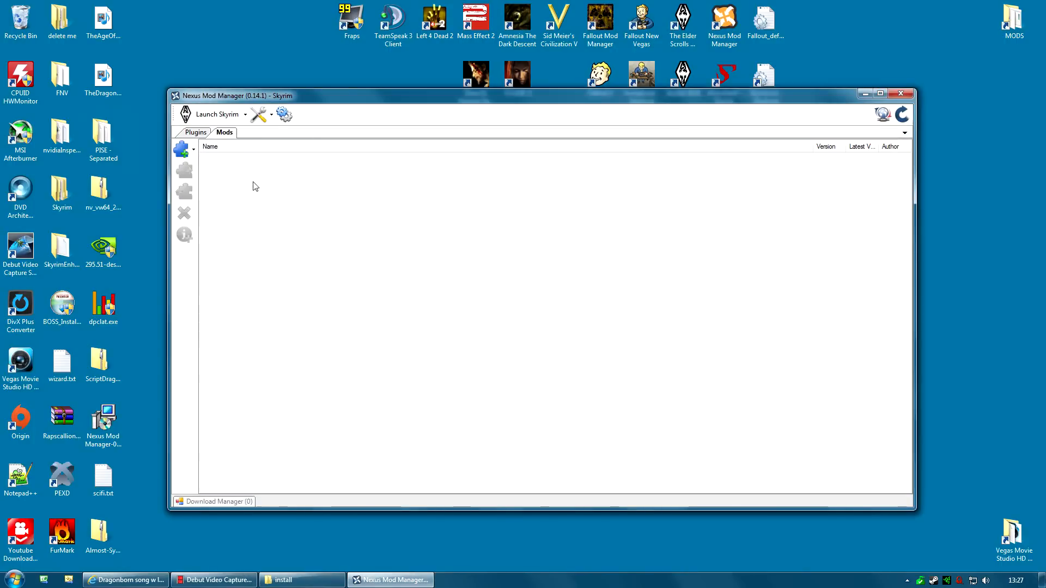
Step: Add Almost-Syncd-3023-2-0.zip from the Desktop folder to the mod list
{"action": "left_click", "coordinate": [181, 152]}
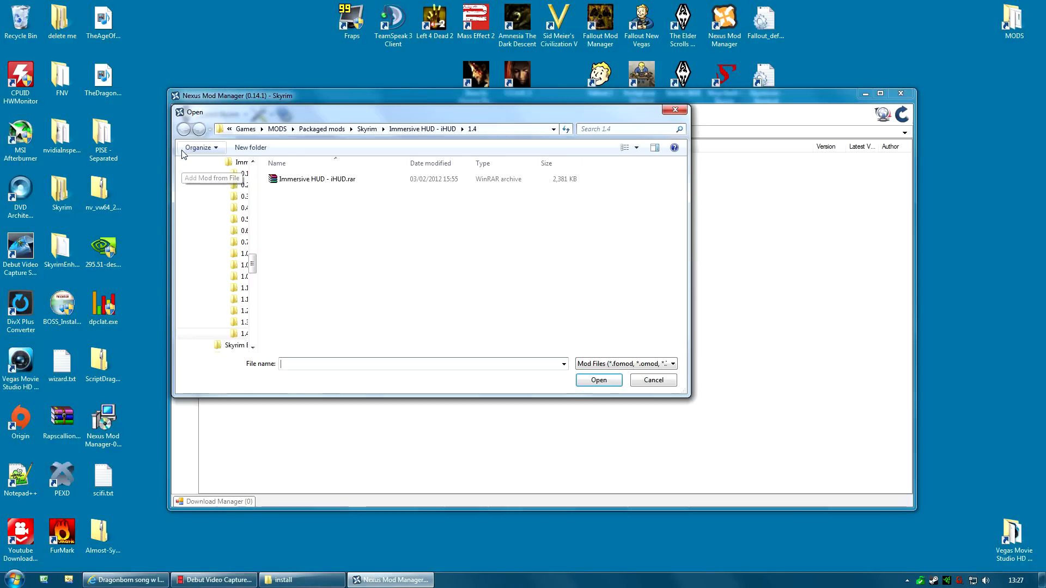
{"action": "left_click", "coordinate": [553, 129]}
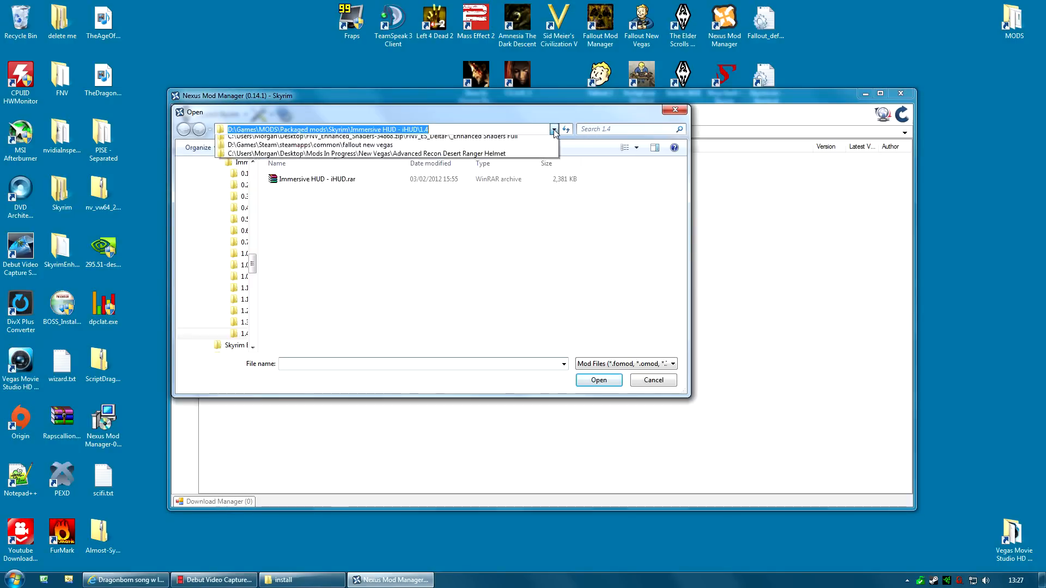
{"action": "left_click", "coordinate": [436, 140]}
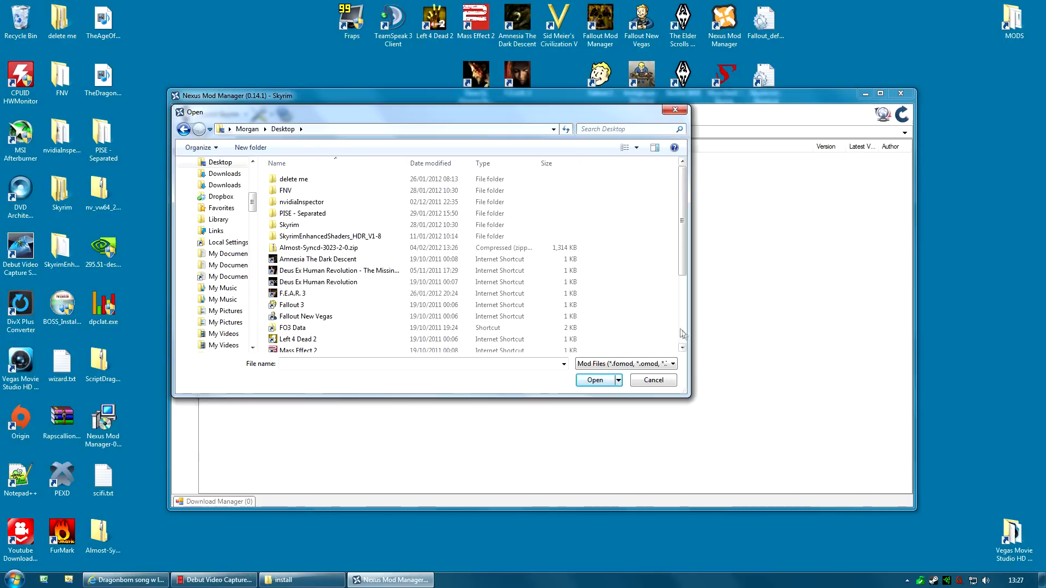
{"action": "scroll", "coordinate": [369, 320], "scroll_direction": "down", "scroll_amount": 3}
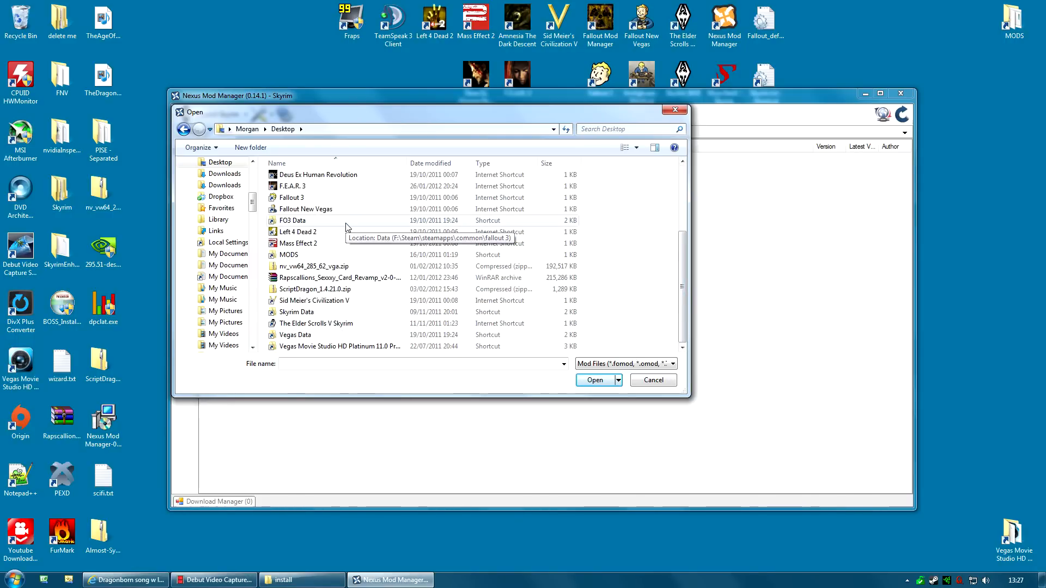
{"action": "scroll", "coordinate": [320, 243], "scroll_direction": "up", "scroll_amount": 3}
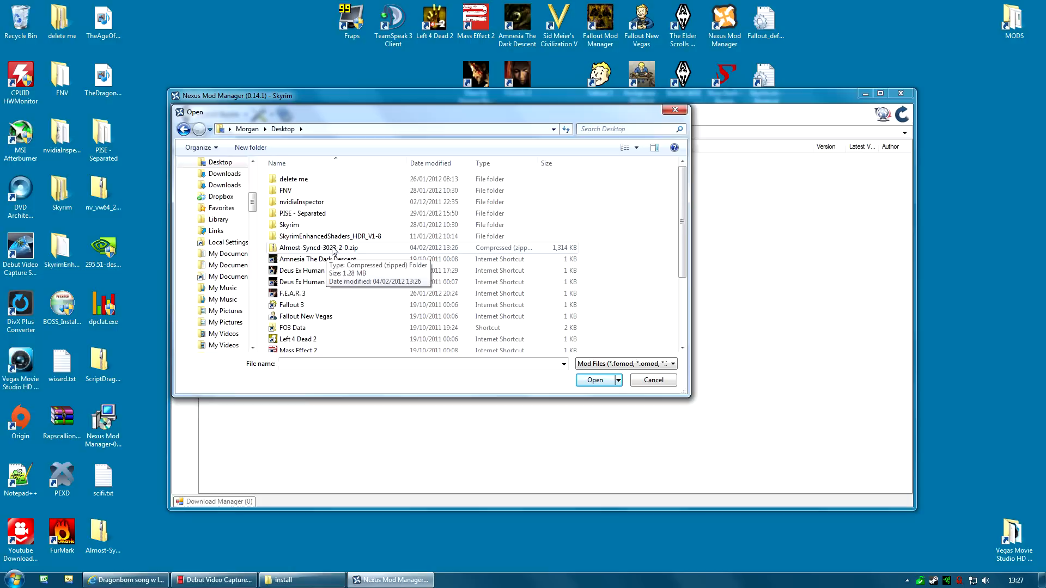
{"action": "left_click", "coordinate": [319, 247]}
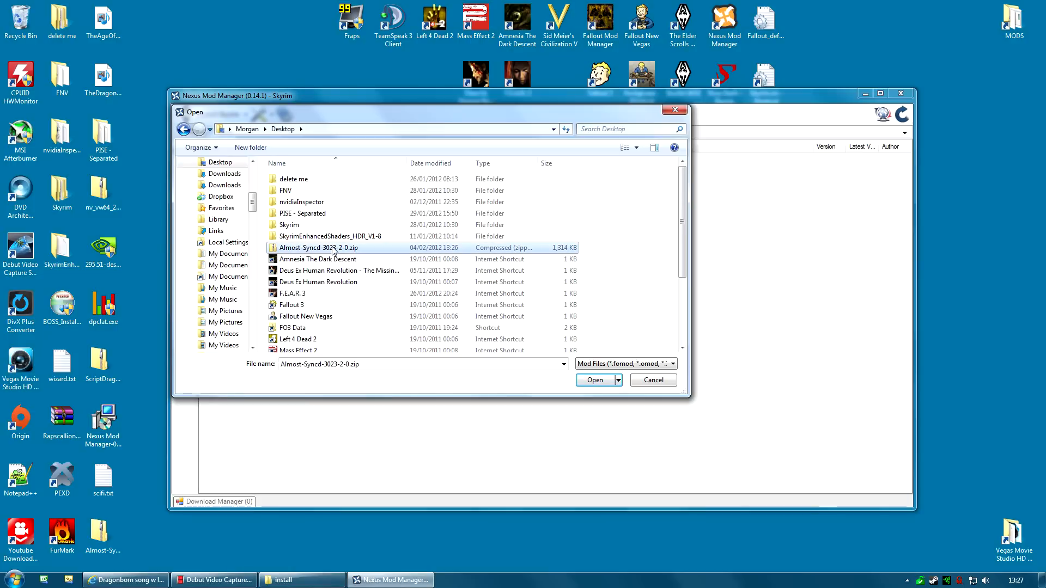
{"action": "left_click", "coordinate": [599, 382]}
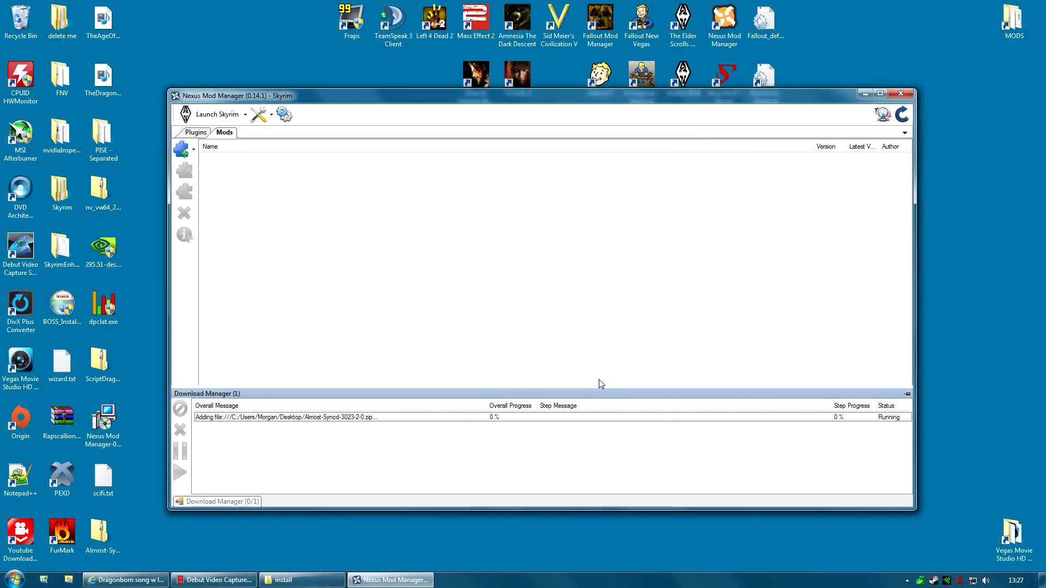
Step: Activate the Dragonborn song w lute mod and dismiss the success message
{"action": "left_click", "coordinate": [250, 159]}
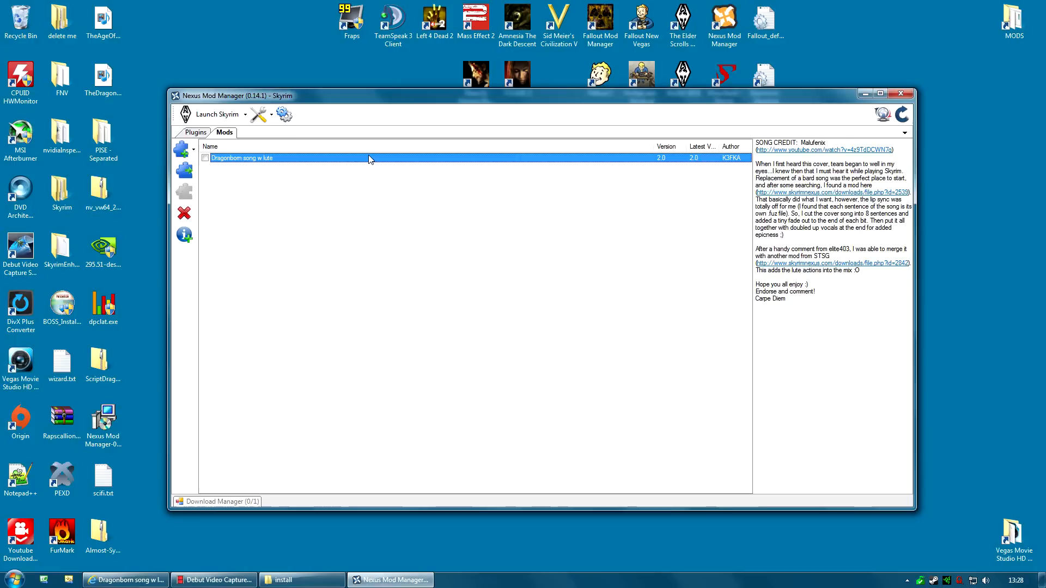
{"action": "left_click", "coordinate": [182, 171]}
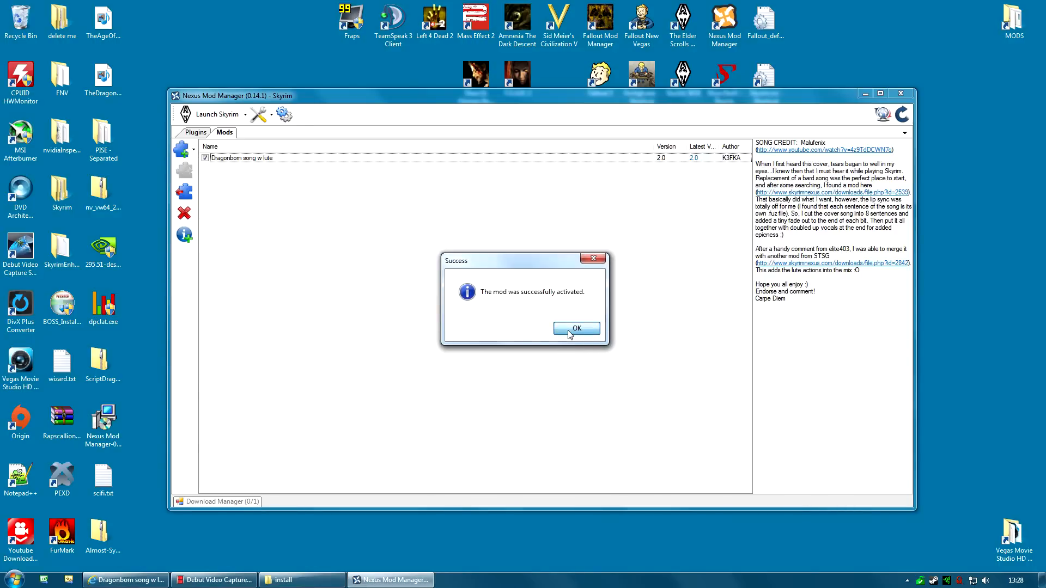
{"action": "left_click", "coordinate": [567, 330]}
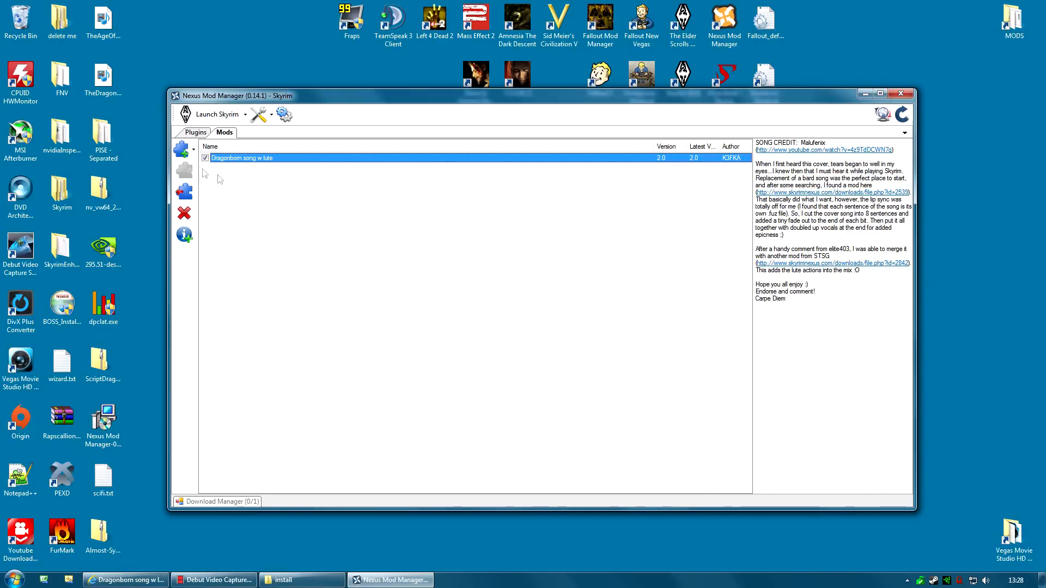
Step: Inspect the dragonborn with lute.esp entry in the plugin load order
{"action": "left_click", "coordinate": [196, 133]}
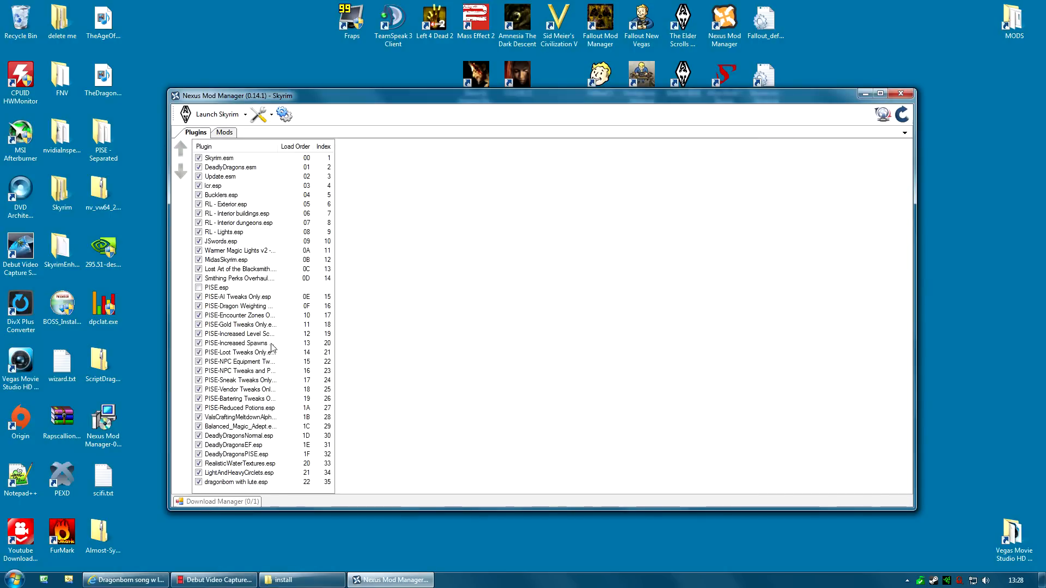
{"action": "left_click", "coordinate": [228, 482]}
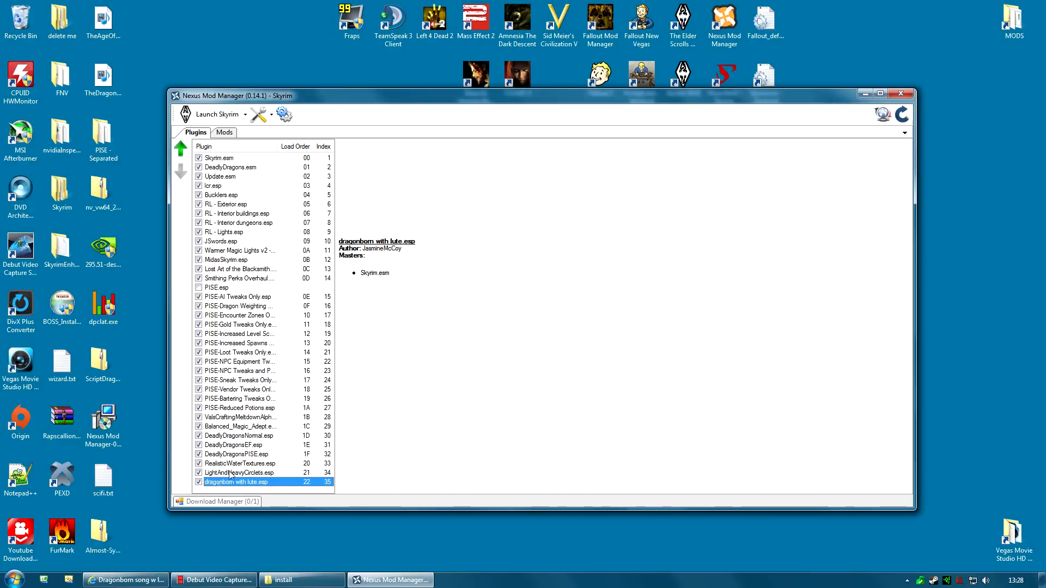
Step: Return to the list of mods and deactivate Dragonborn song w lute
{"action": "left_click", "coordinate": [226, 133]}
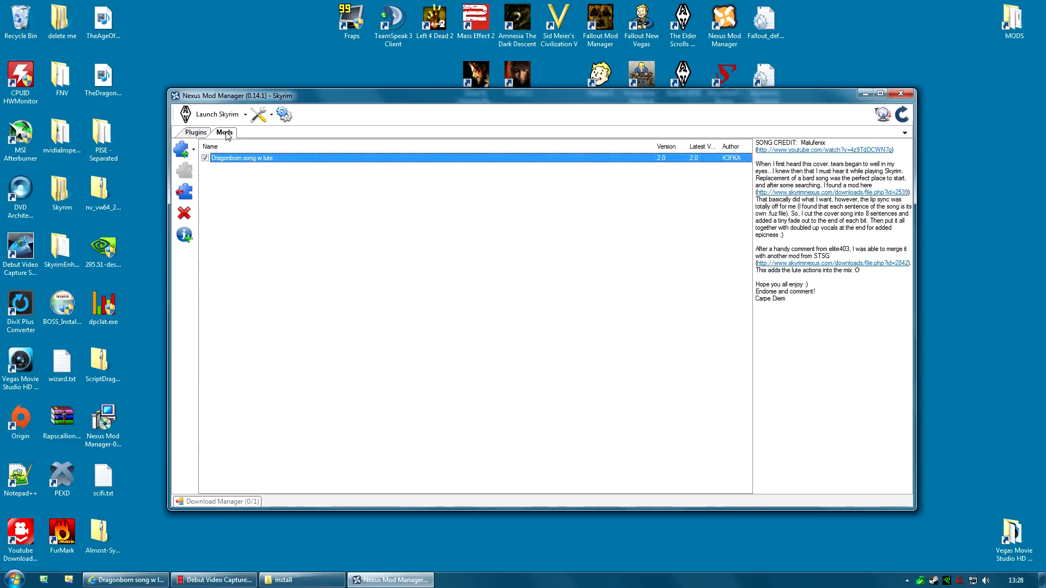
{"action": "left_click", "coordinate": [186, 196]}
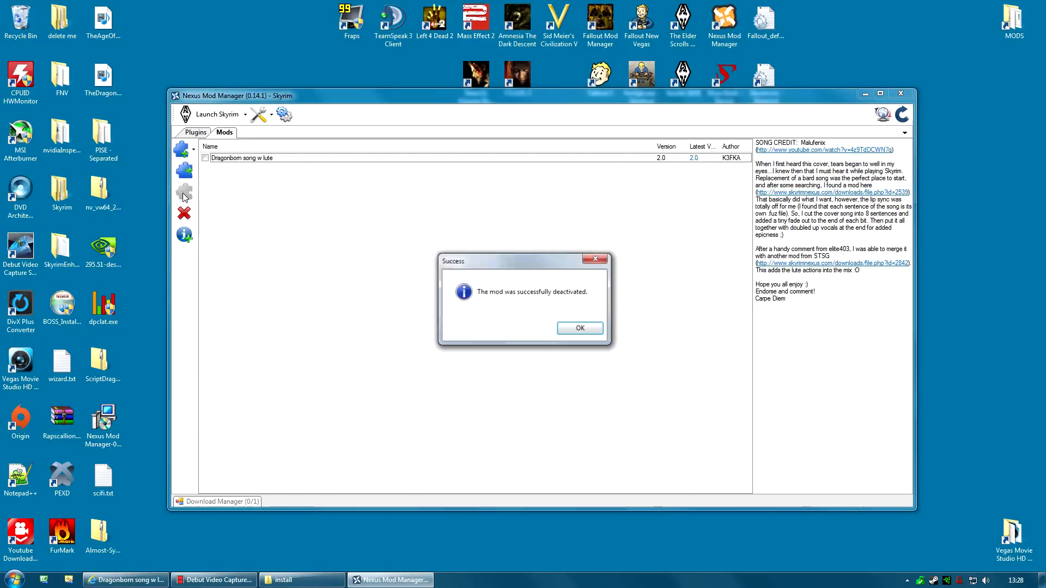
Step: Acknowledge the deactivation, check the plugin load order for the song mod's entry and return to the list of mods
{"action": "left_click", "coordinate": [573, 330]}
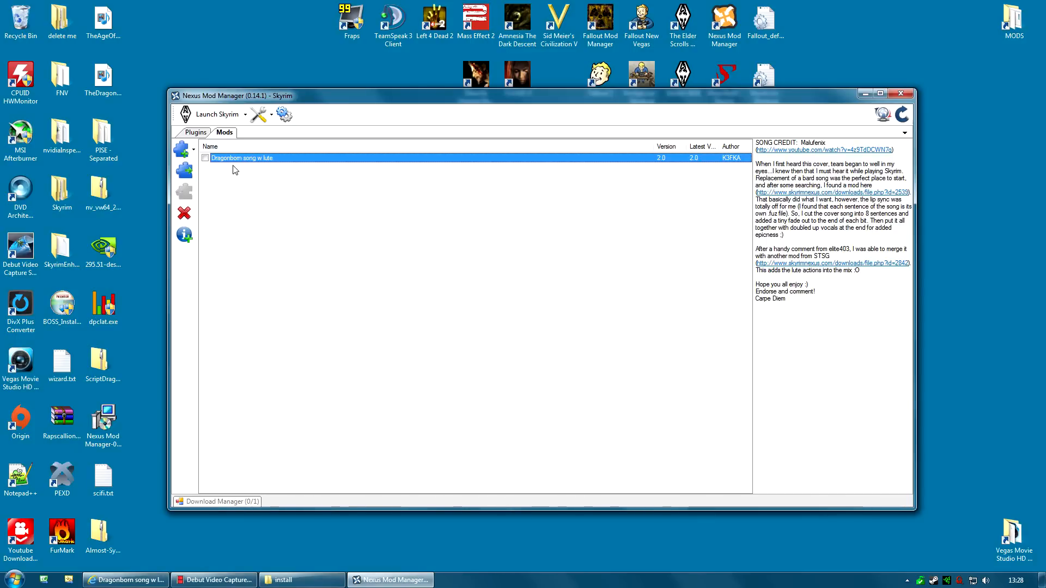
{"action": "left_click", "coordinate": [196, 133]}
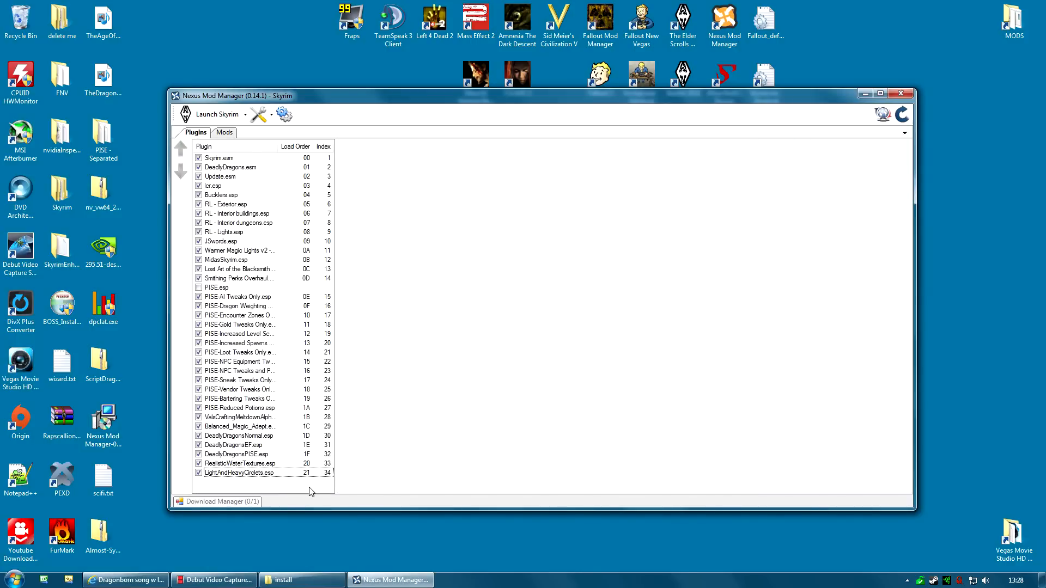
{"action": "left_click", "coordinate": [224, 134]}
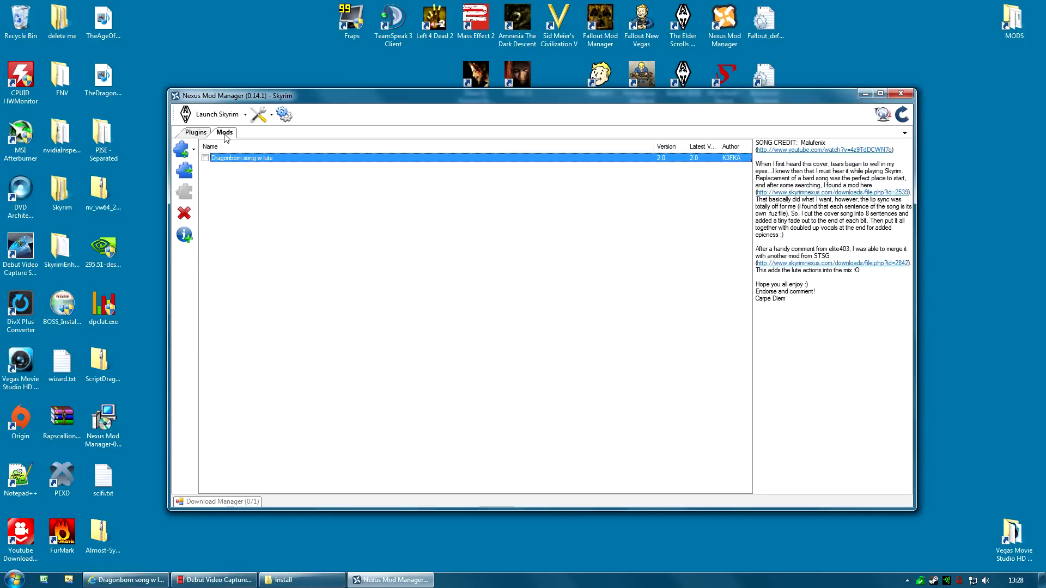
Step: Delete the Dragonborn song w lute mod and move its Almost-Syncd-3023-2-0.zip archive from the desktop to the Recycle Bin
{"action": "left_click", "coordinate": [185, 212]}
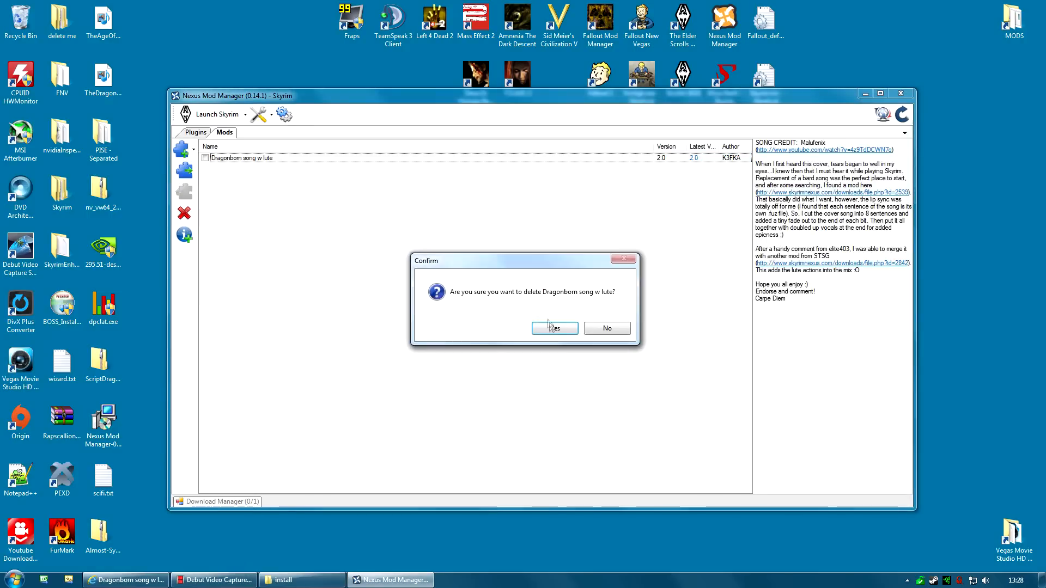
{"action": "left_click", "coordinate": [547, 323]}
{"action": "right_click", "coordinate": [103, 545]}
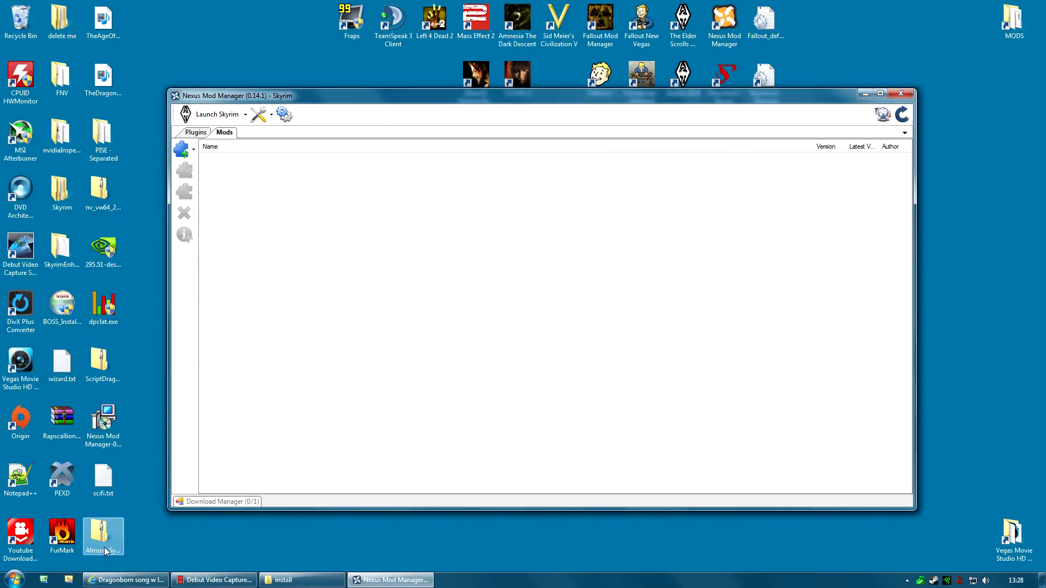
{"action": "left_click", "coordinate": [133, 509]}
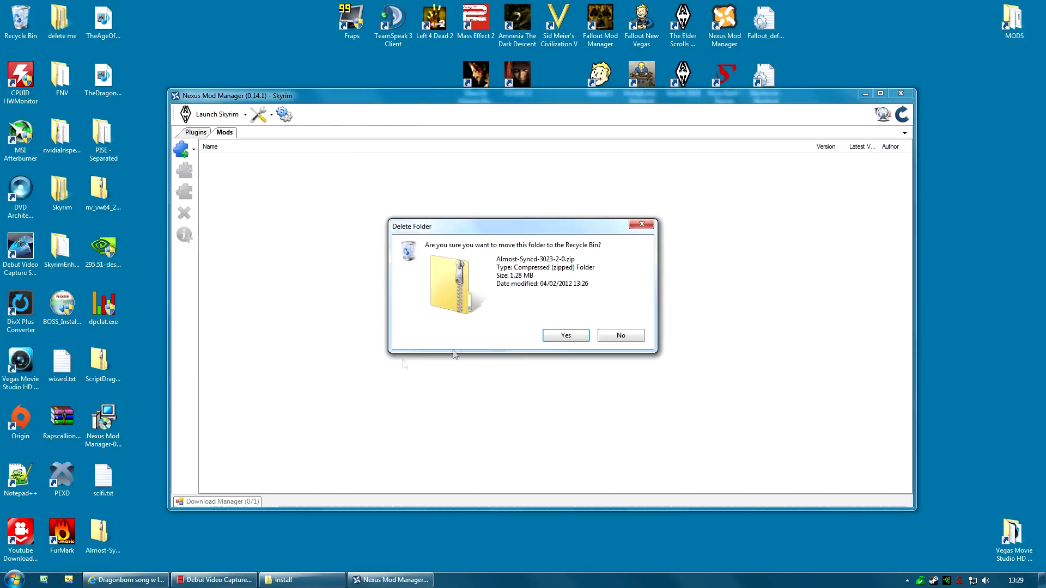
{"action": "left_click", "coordinate": [562, 340]}
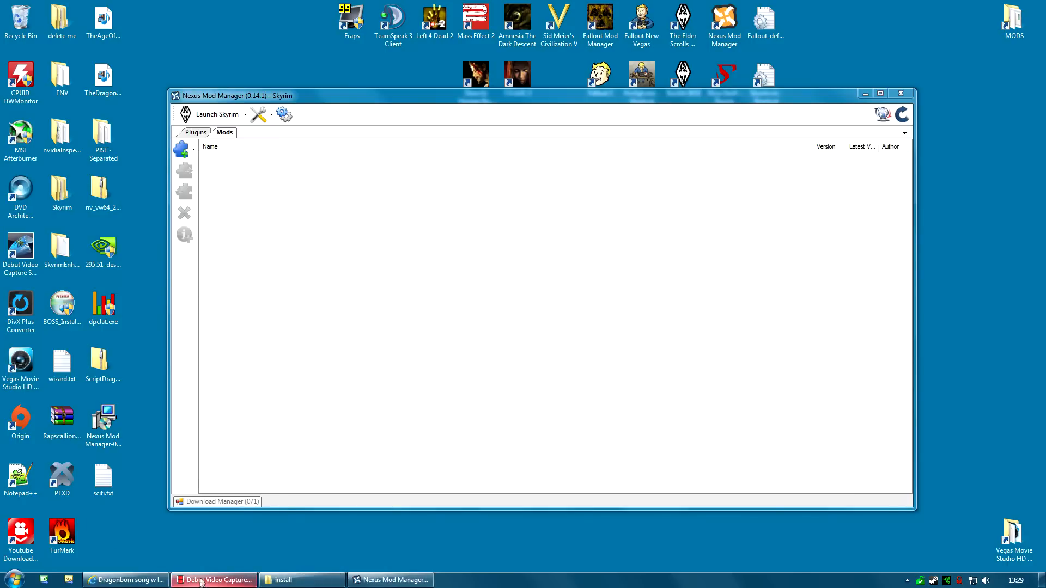
Step: Switch to the browser, send the Almost-Syncd main file to Nexus Mod Manager and follow its download there
{"action": "left_click", "coordinate": [128, 580]}
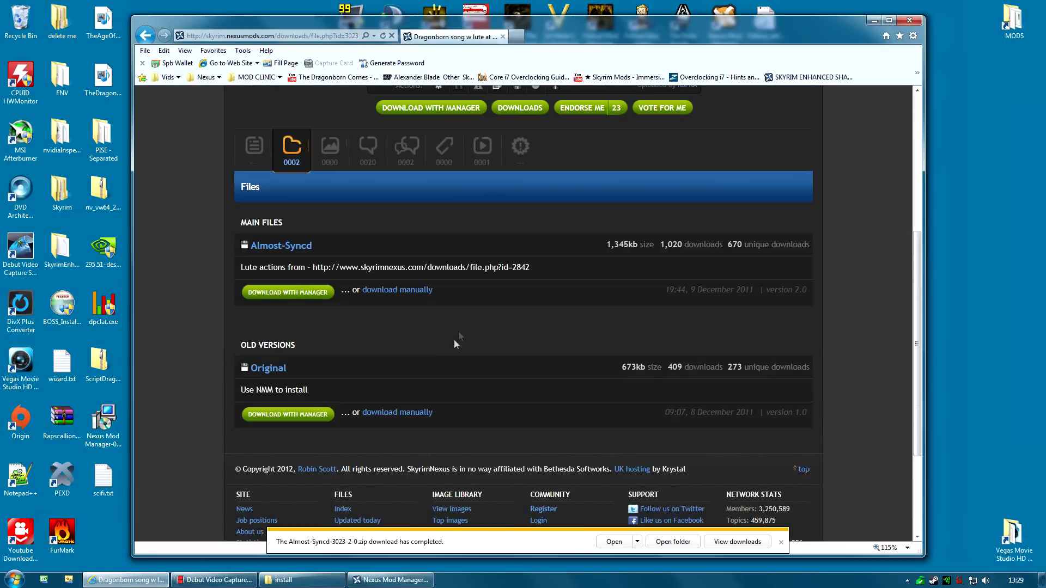
{"action": "left_click", "coordinate": [781, 542]}
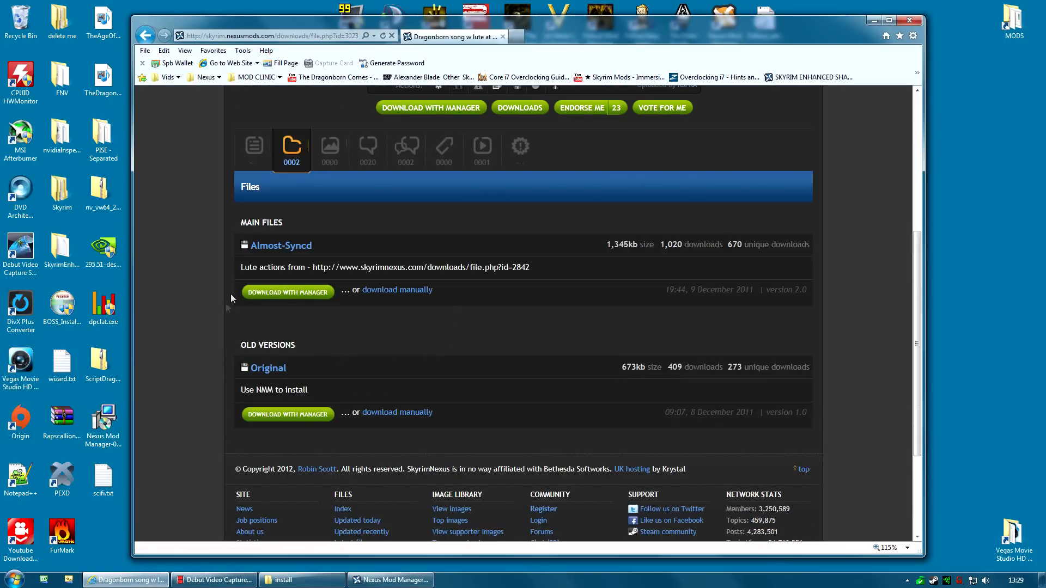
{"action": "left_click", "coordinate": [298, 297]}
{"action": "mouse_move", "coordinate": [371, 582]}
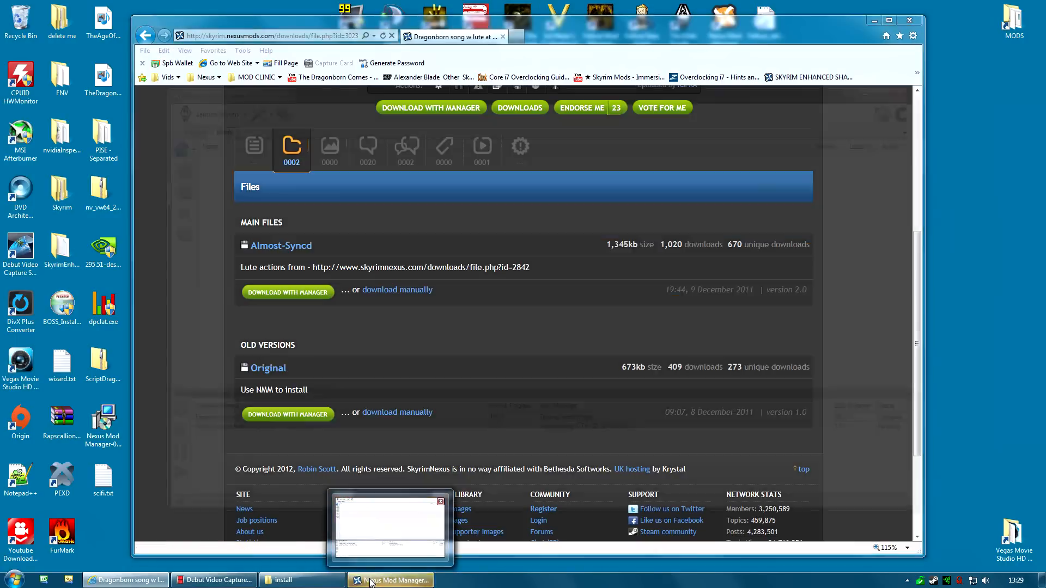
{"action": "left_click", "coordinate": [370, 582]}
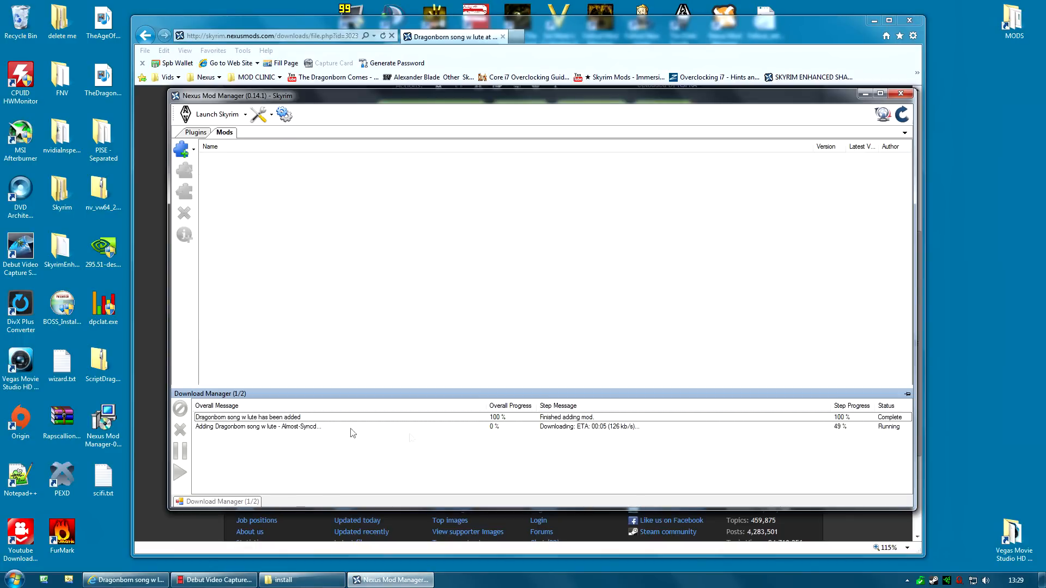
{"action": "left_click", "coordinate": [585, 429]}
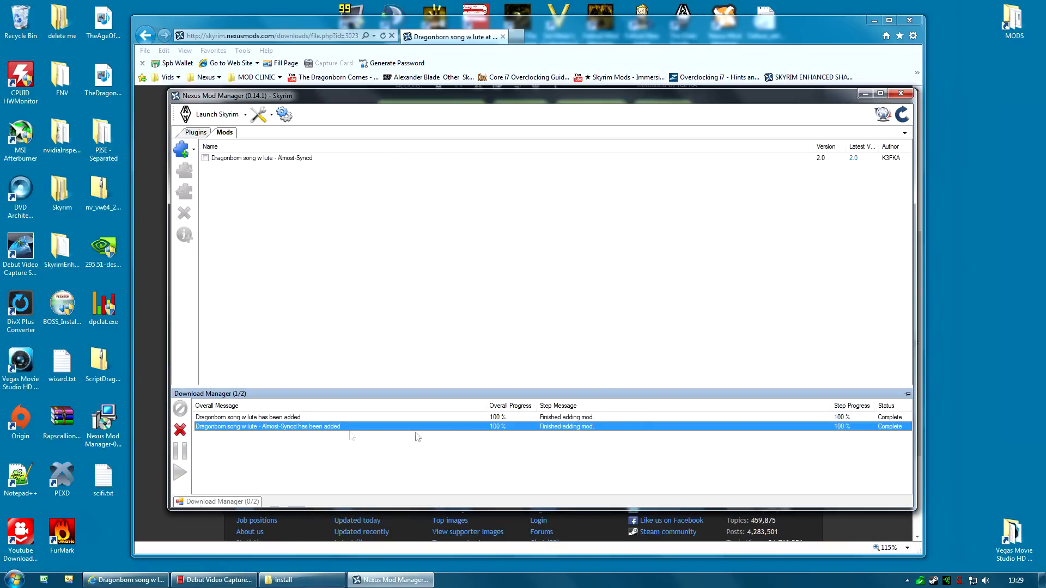
Step: Activate the Dragonborn song w lute - Almost-Syncd mod and acknowledge the result
{"action": "left_click", "coordinate": [256, 159]}
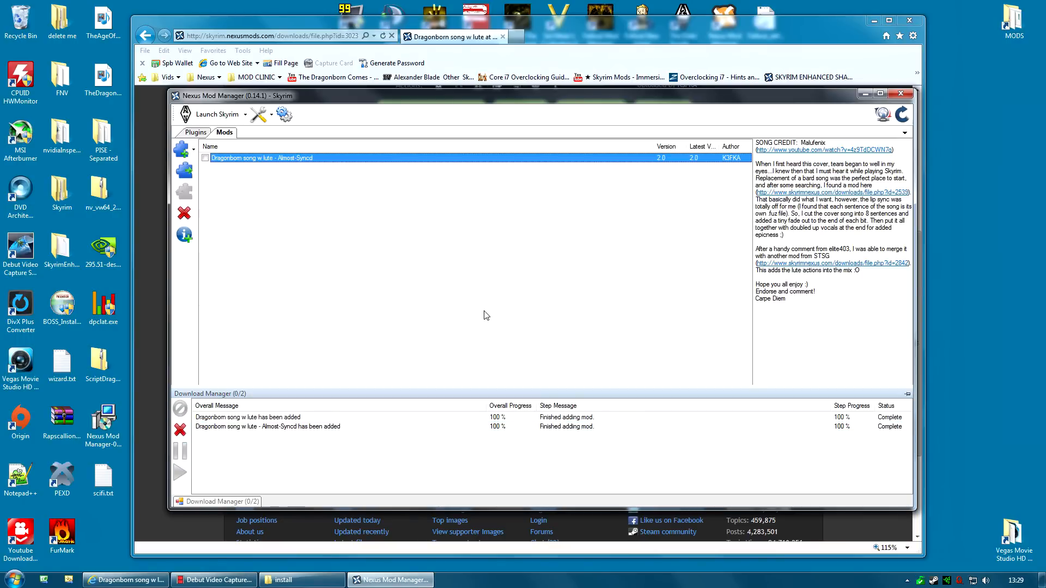
{"action": "left_click", "coordinate": [184, 172]}
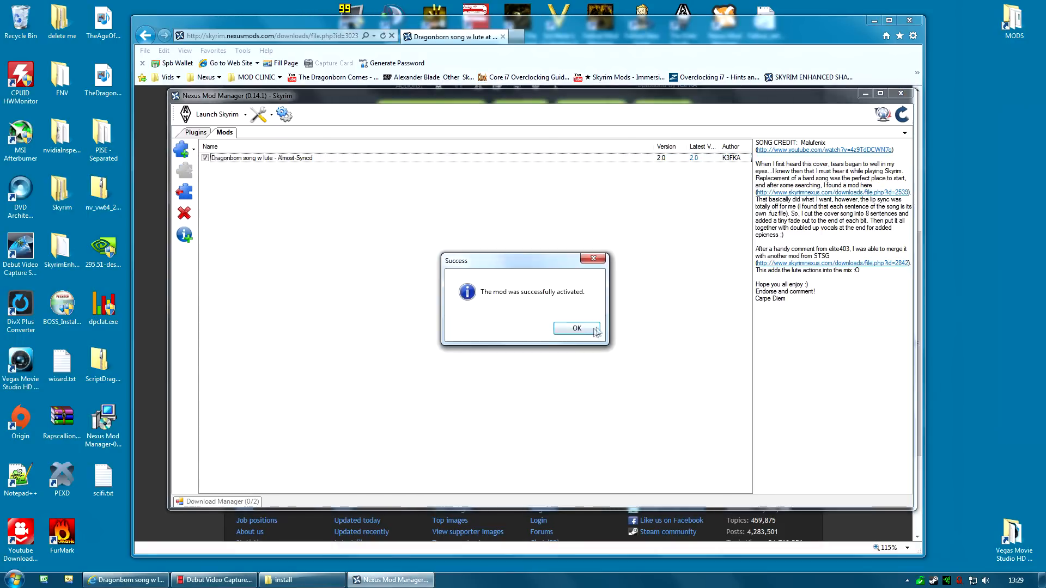
{"action": "left_click", "coordinate": [587, 328]}
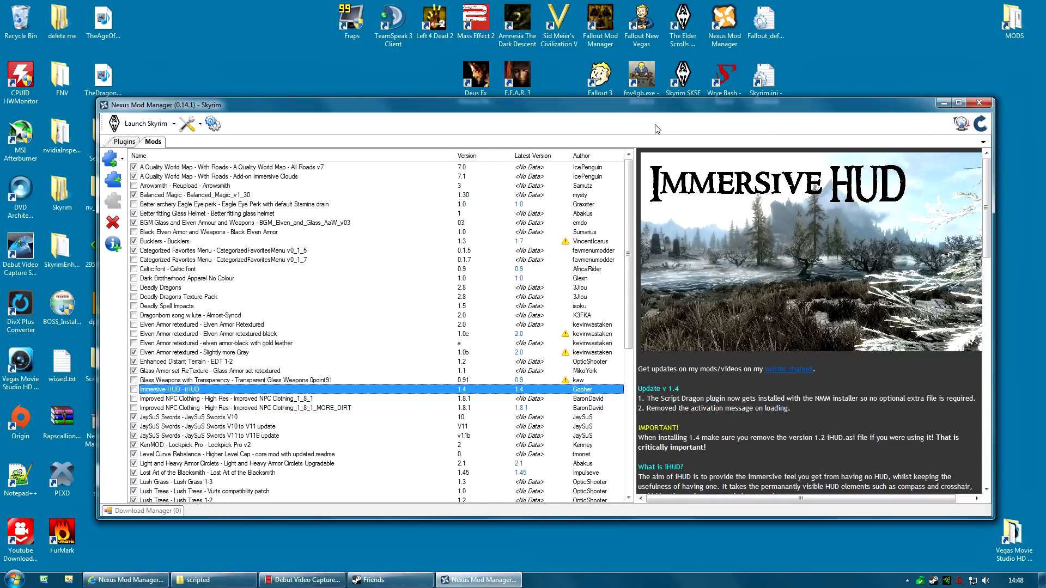
Step: Start activating Immersive HUD - iHUD and look through the options of its scripted installer
{"action": "left_click", "coordinate": [110, 182]}
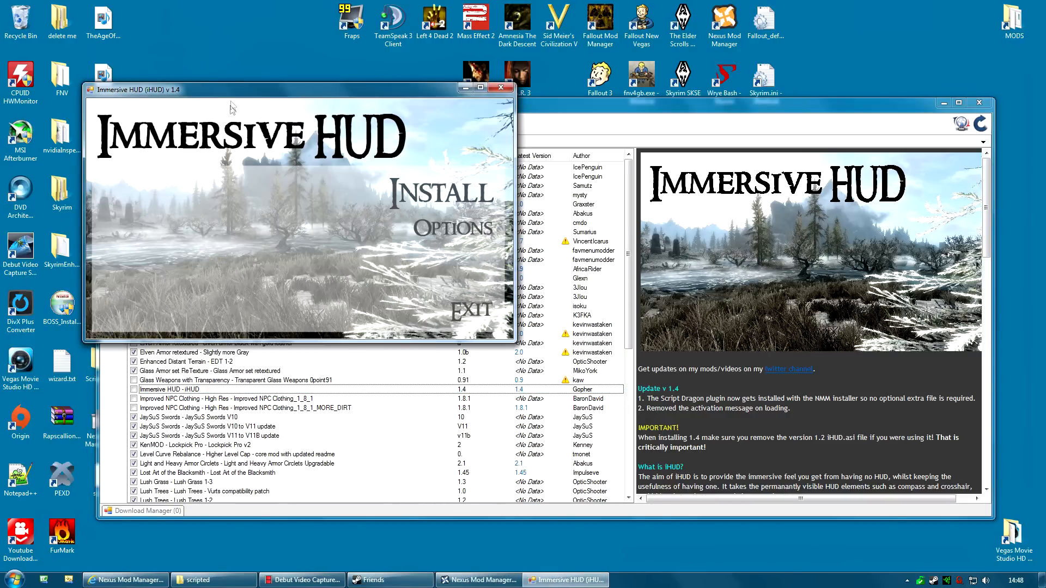
{"action": "left_click_drag", "start_coordinate": [234, 106], "coordinate": [297, 84]}
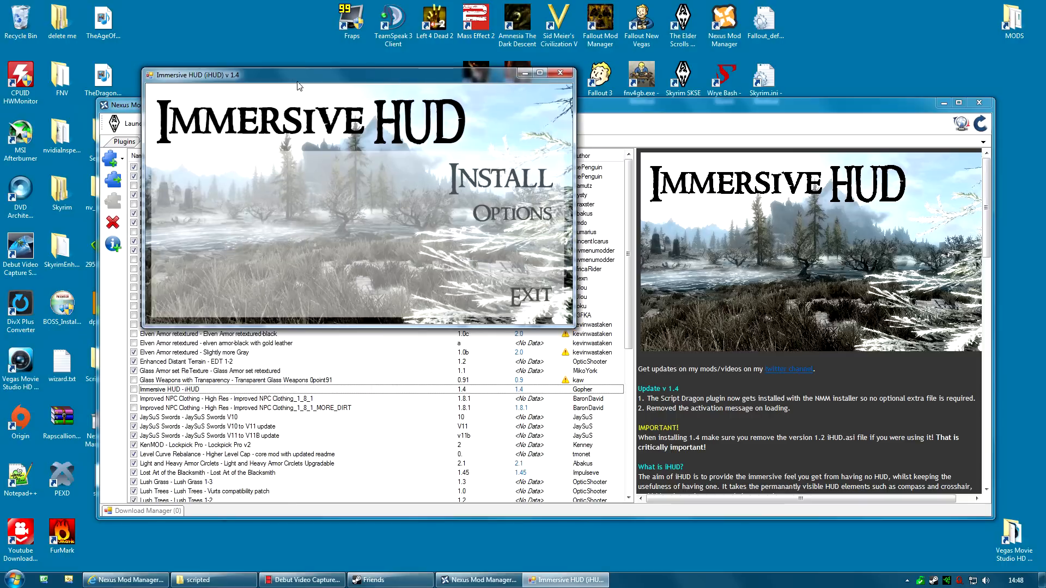
{"action": "left_click", "coordinate": [507, 221]}
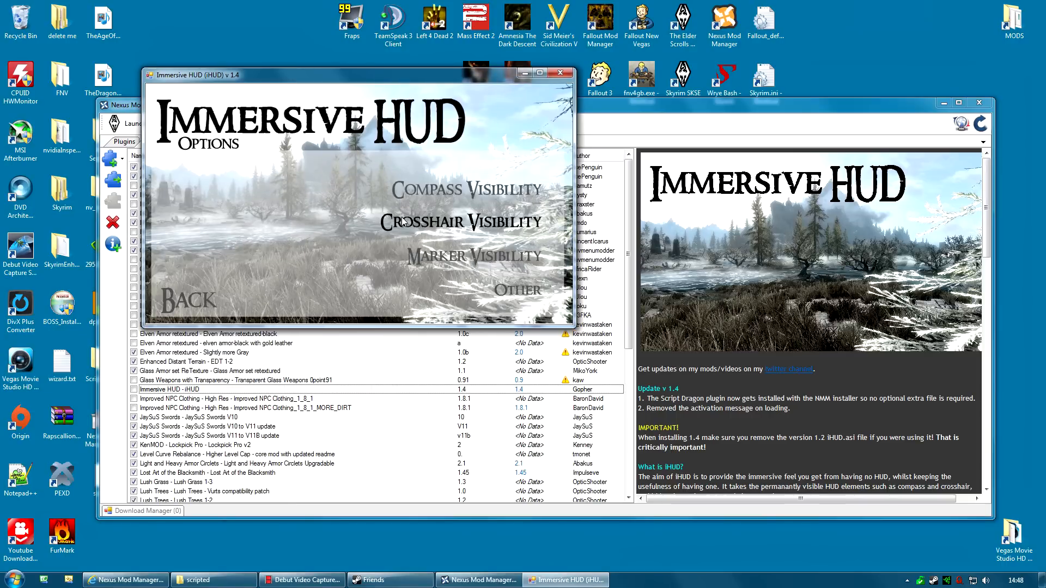
{"action": "left_click", "coordinate": [450, 224]}
{"action": "left_click", "coordinate": [171, 304]}
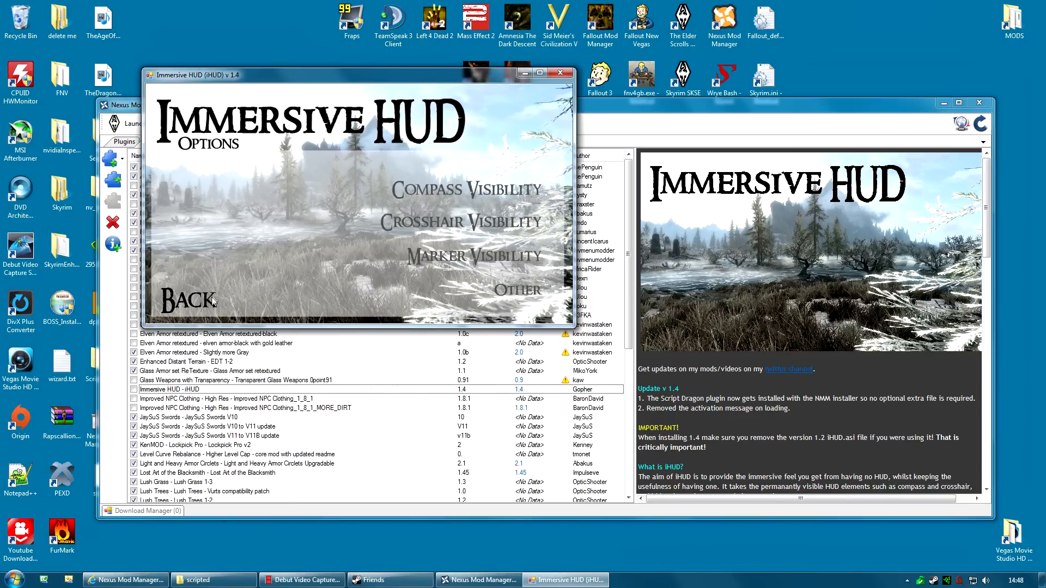
{"action": "left_click", "coordinate": [172, 302]}
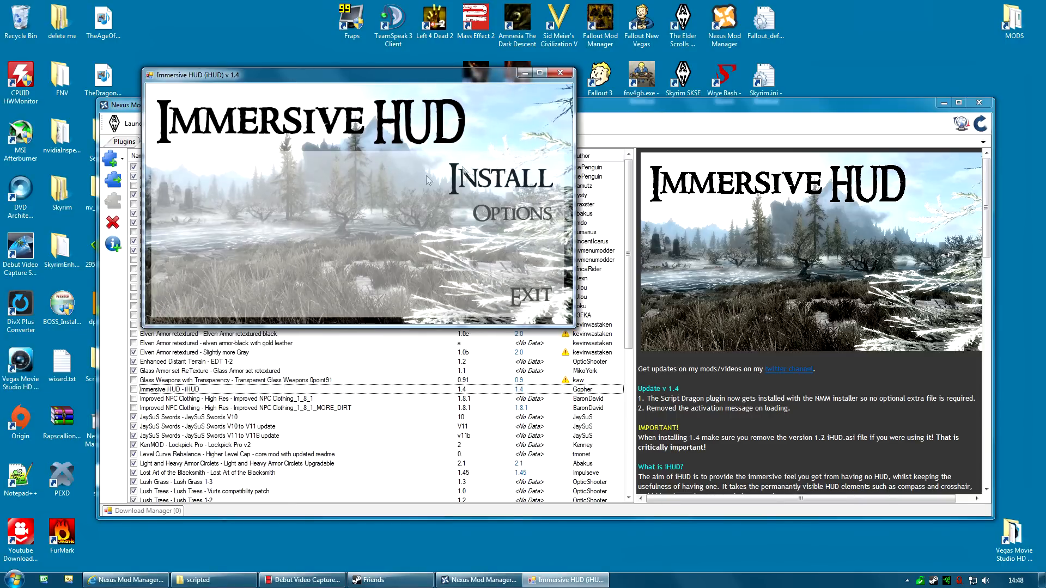
Step: Explore the Compass Visibility options in the Immersive HUD installer, dismiss the notice and go back to the options
{"action": "left_click", "coordinate": [511, 214]}
{"action": "left_click", "coordinate": [460, 188]}
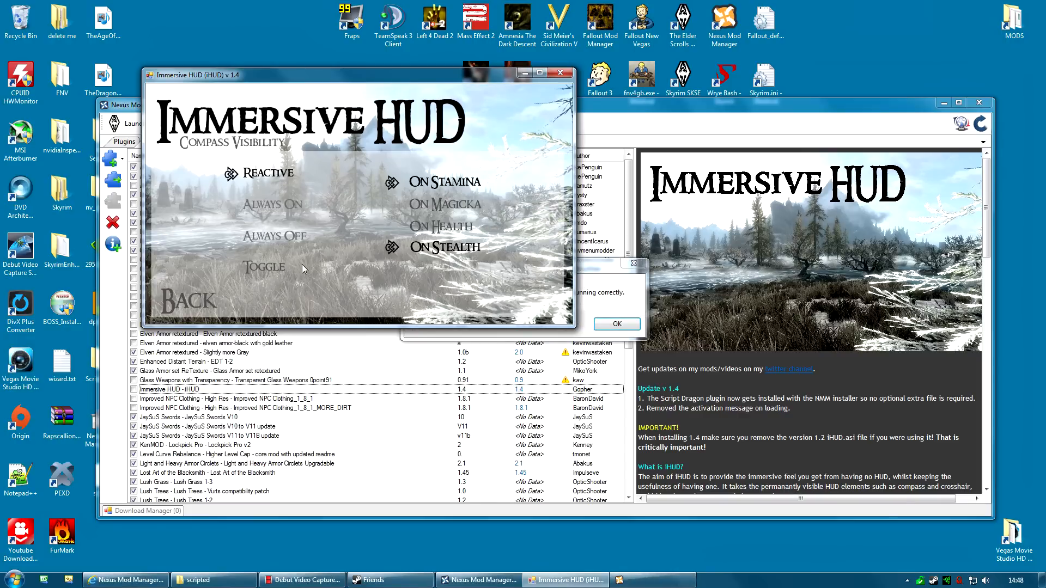
{"action": "left_click", "coordinate": [608, 323]}
{"action": "left_click", "coordinate": [605, 323]}
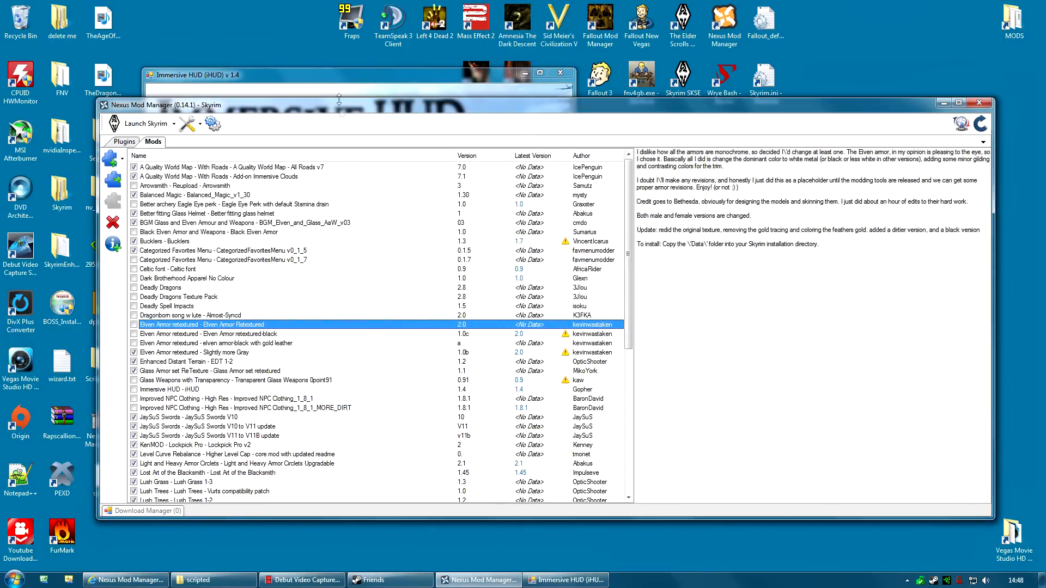
{"action": "left_click", "coordinate": [337, 84]}
{"action": "left_click", "coordinate": [188, 300]}
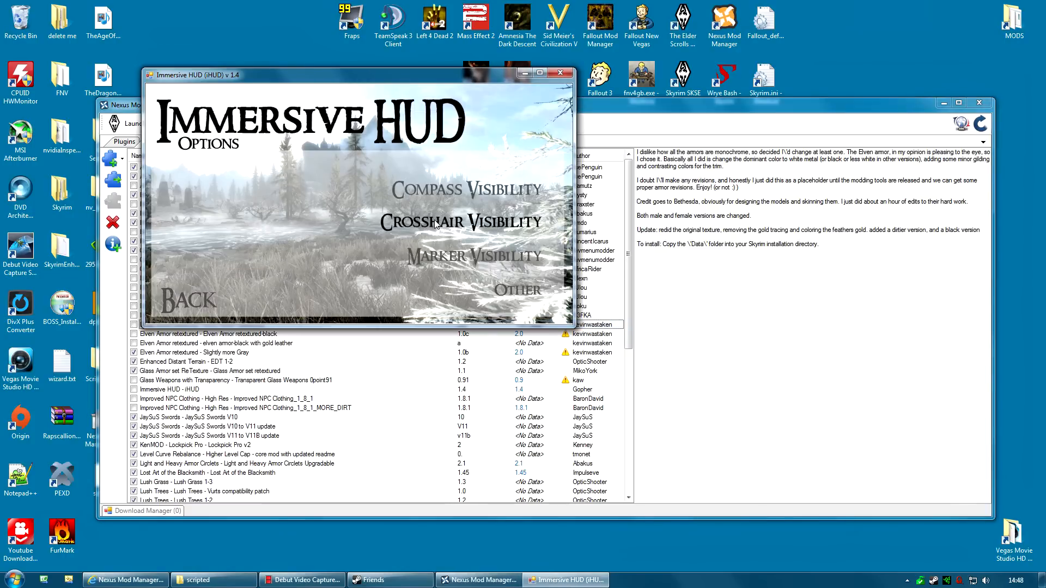
Step: Switch off On Arrows and On Charge for the reactive crosshair visibility and go back to the options
{"action": "left_click", "coordinate": [439, 224]}
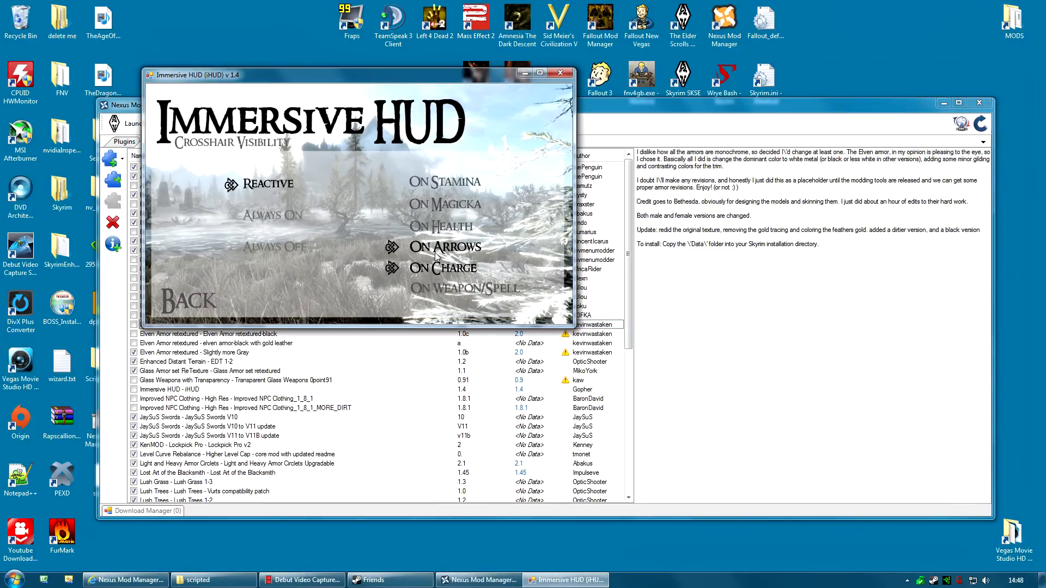
{"action": "left_click", "coordinate": [439, 269]}
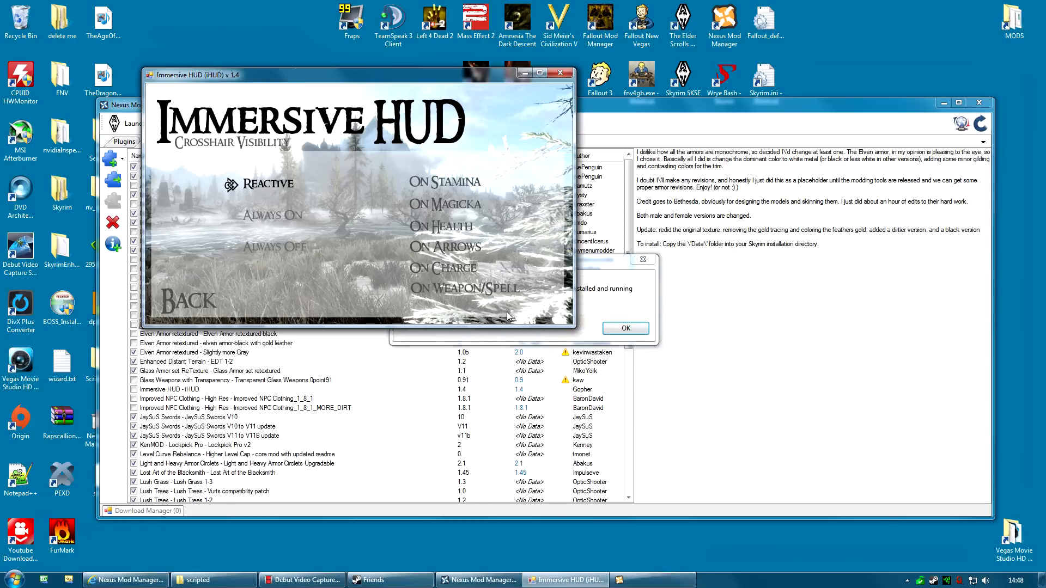
{"action": "left_click", "coordinate": [615, 328]}
{"action": "left_click", "coordinate": [188, 301]}
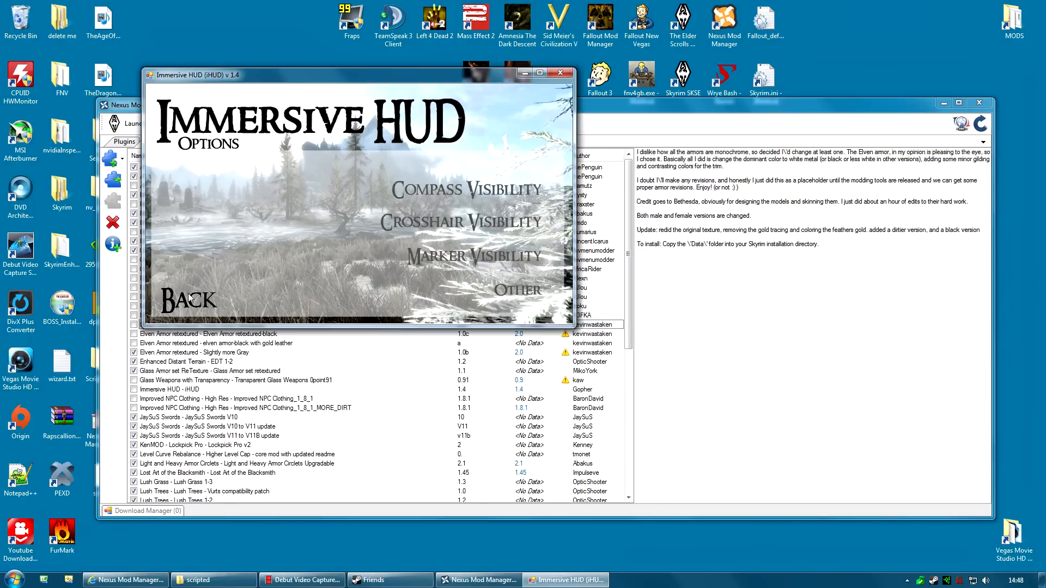
Step: Check the Other options, install Immersive HUD with the current settings and acknowledge the activation
{"action": "left_click", "coordinate": [516, 290]}
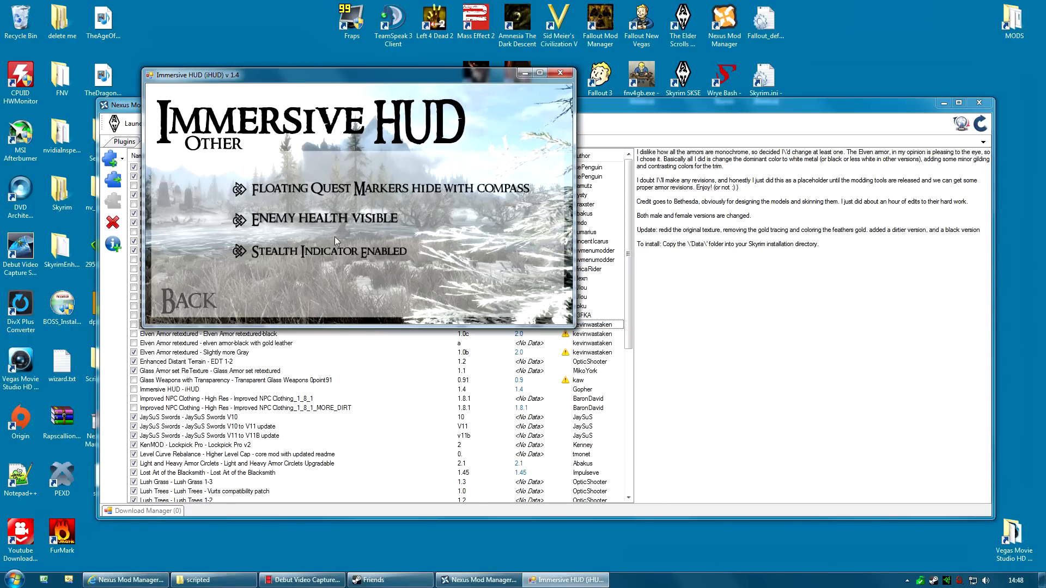
{"action": "left_click", "coordinate": [194, 302]}
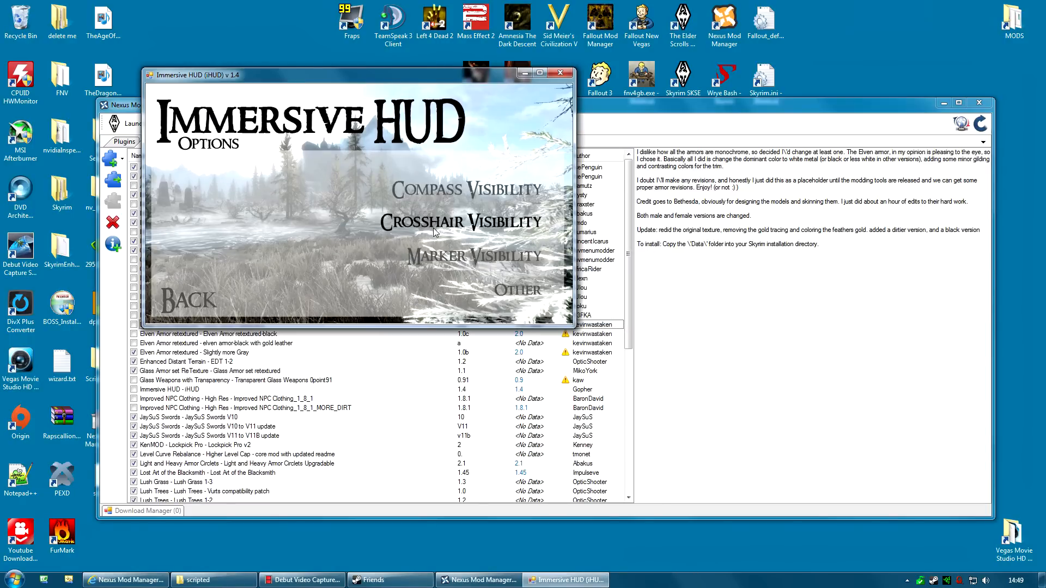
{"action": "left_click", "coordinate": [201, 304]}
{"action": "left_click", "coordinate": [520, 289]}
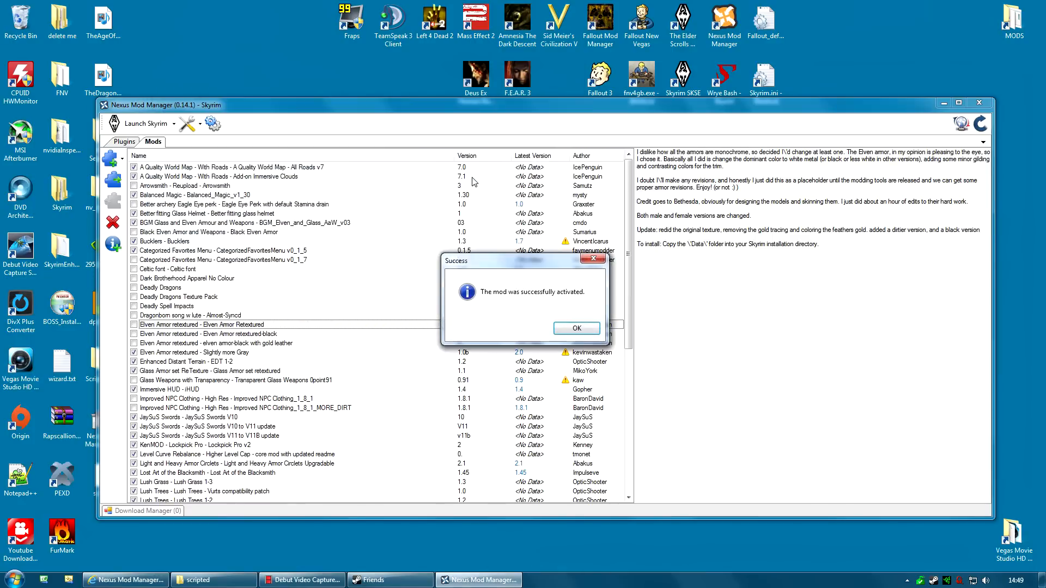
{"action": "left_click", "coordinate": [571, 326]}
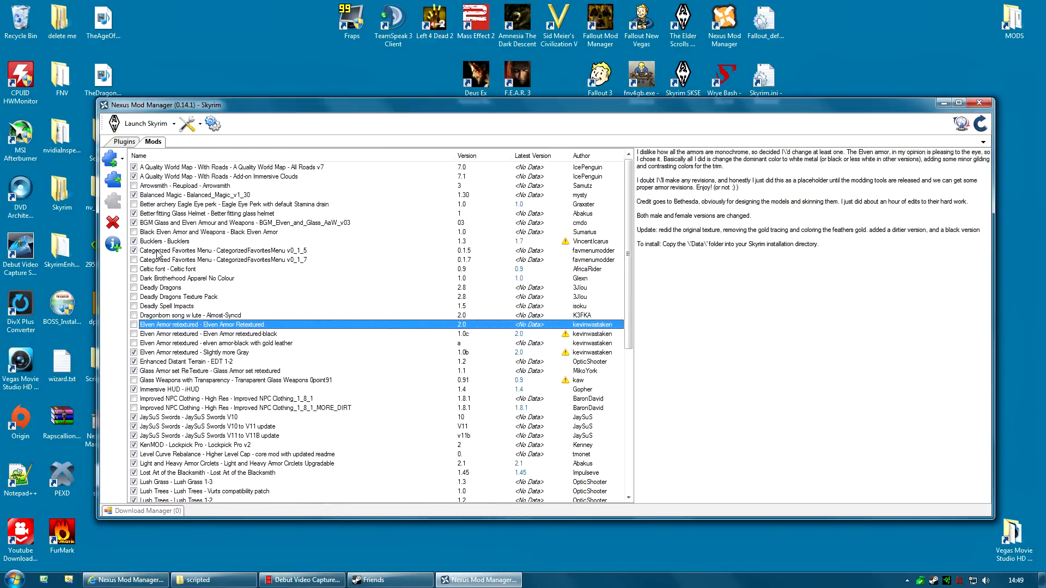
Step: Select the Deadly Dragons mod and start activating it
{"action": "left_click", "coordinate": [167, 291]}
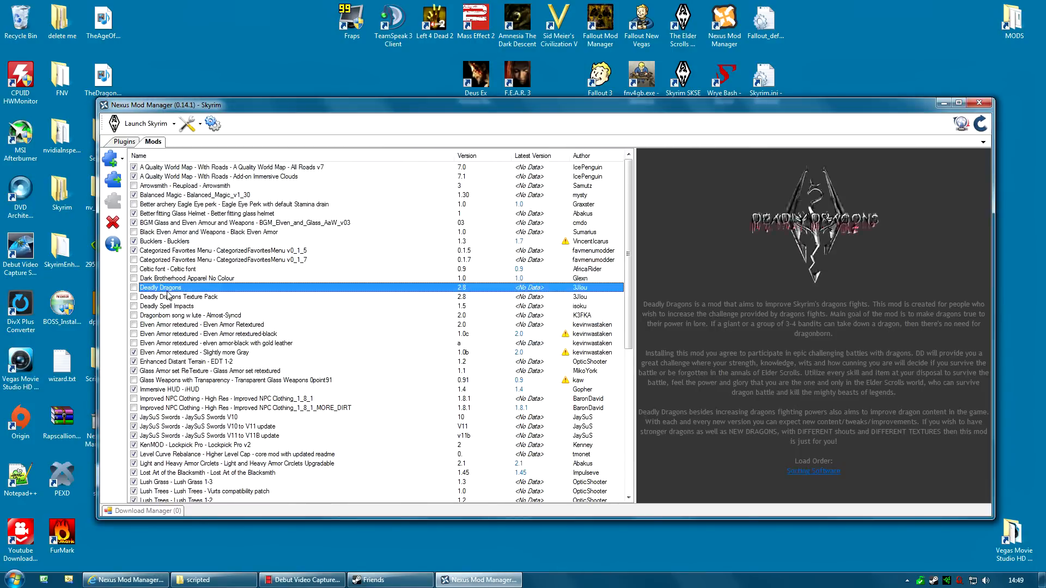
{"action": "left_click", "coordinate": [113, 180]}
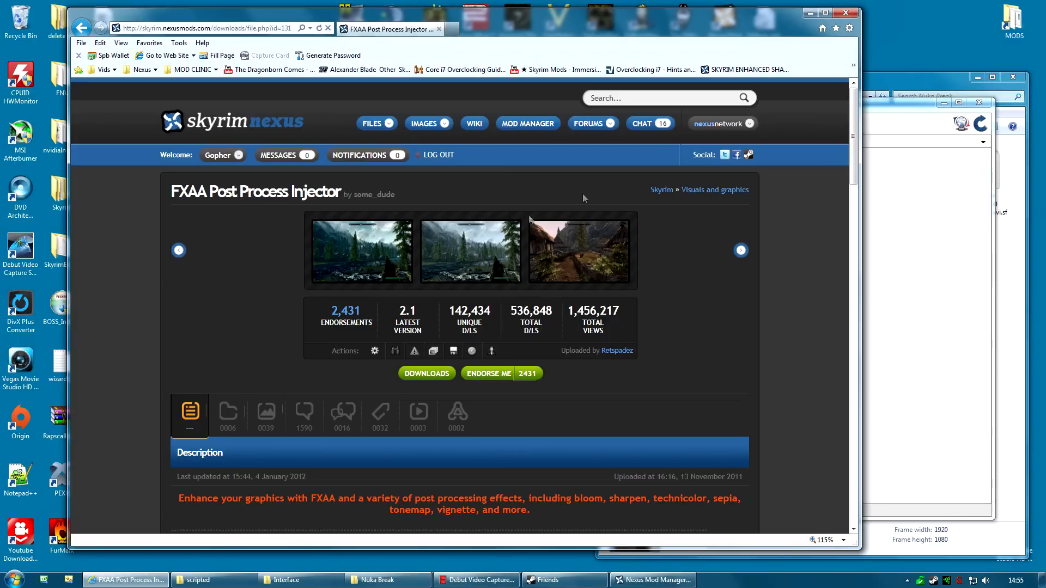
Step: Open the bookmarked SKYRIM ENHANCED SHADERS page in a new browser tab and show its files
{"action": "key", "text": "ctrl+t"}
{"action": "left_click", "coordinate": [766, 72]}
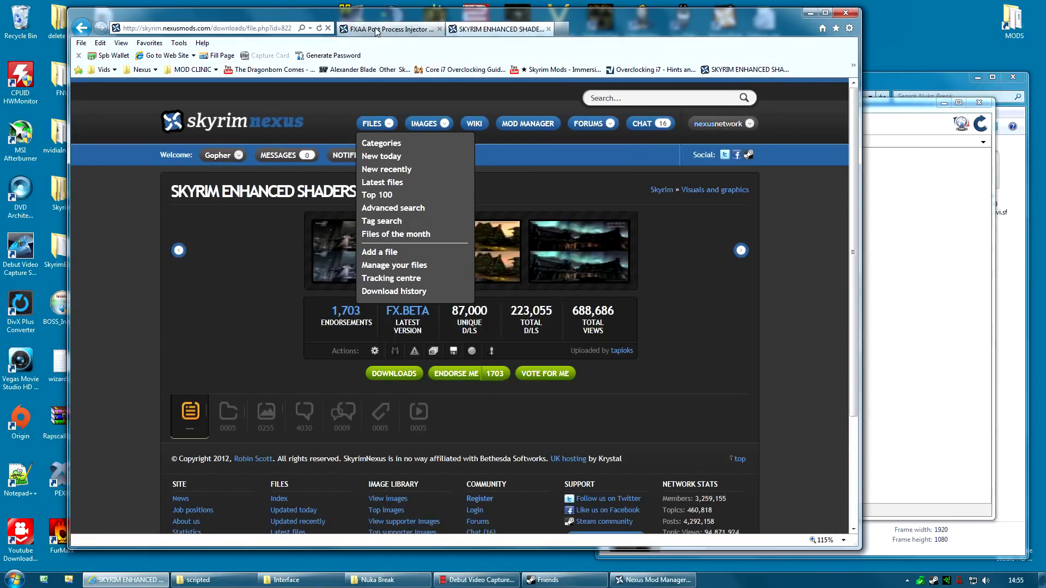
{"action": "left_click", "coordinate": [228, 414]}
{"action": "scroll", "coordinate": [152, 389], "scroll_direction": "down", "scroll_amount": 1}
{"action": "scroll", "coordinate": [147, 381], "scroll_direction": "down", "scroll_amount": 2}
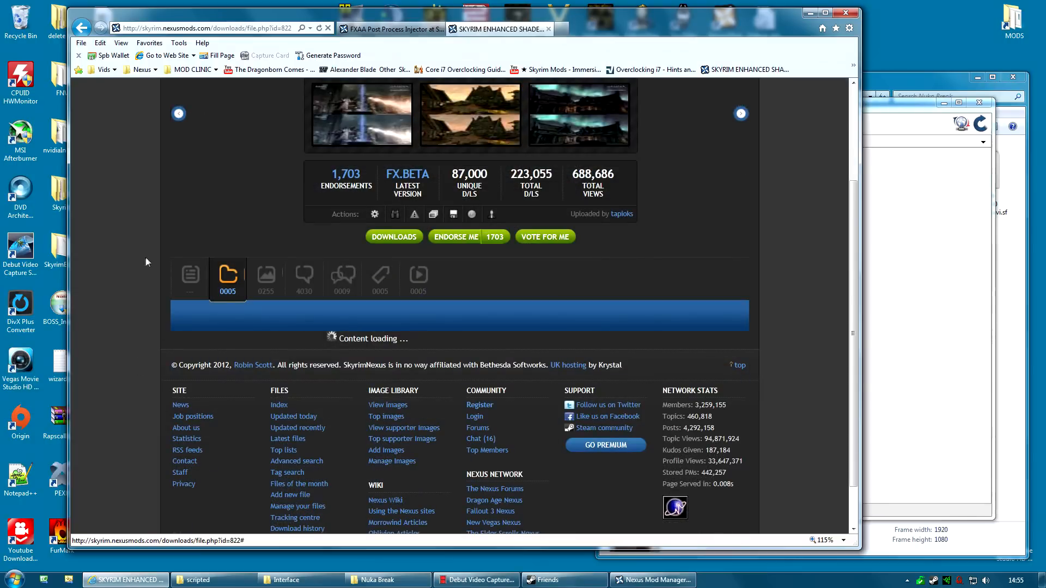
Step: Look at the files of the FXAA Post Process Injector mod, compare with the SKYRIM ENHANCED SHADERS page, and return to the FXAA description
{"action": "left_click", "coordinate": [374, 28]}
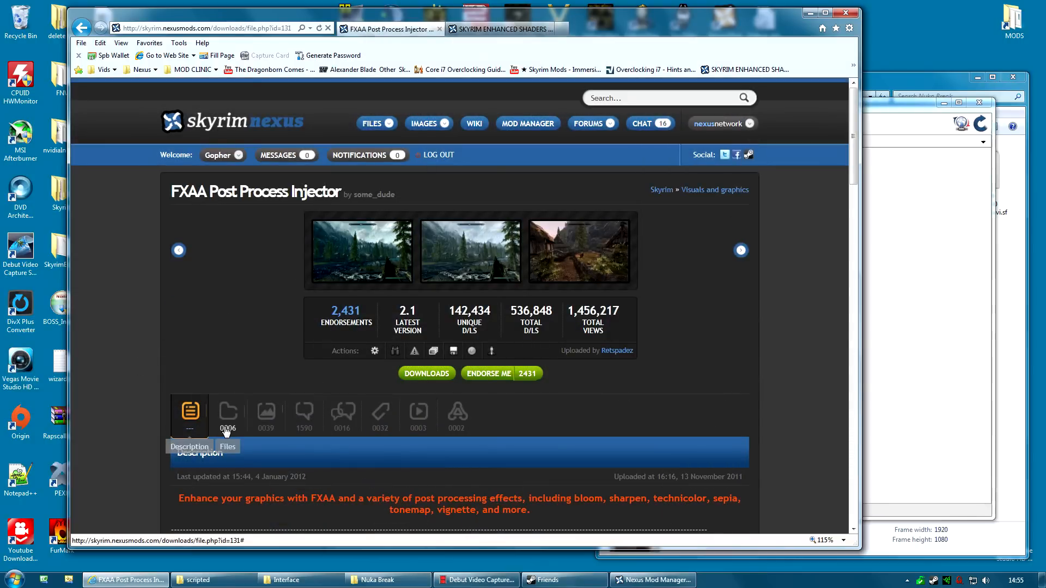
{"action": "left_click", "coordinate": [227, 414]}
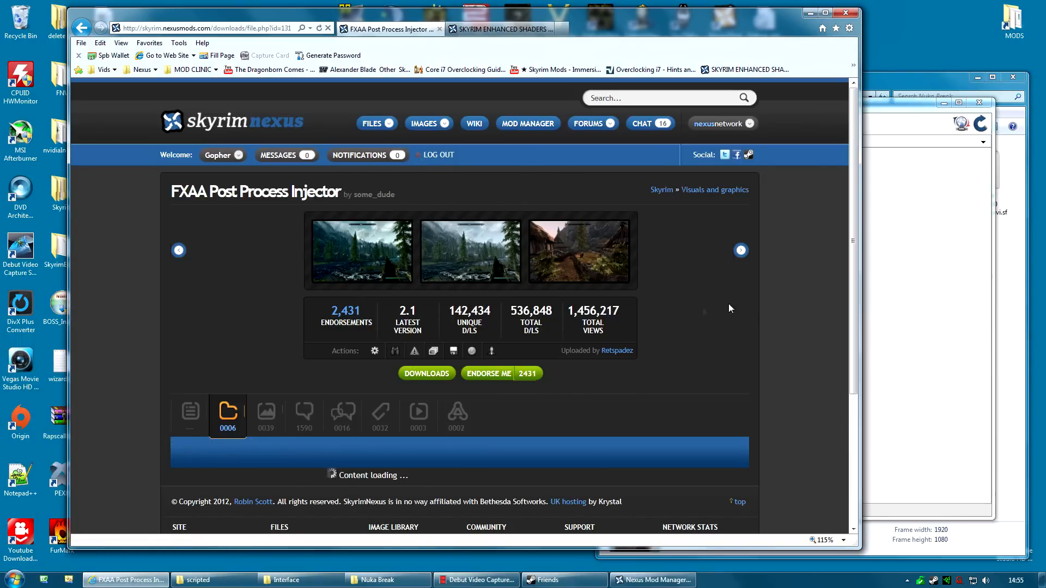
{"action": "left_click", "coordinate": [504, 34]}
{"action": "left_click", "coordinate": [388, 29]}
{"action": "left_click", "coordinate": [195, 415]}
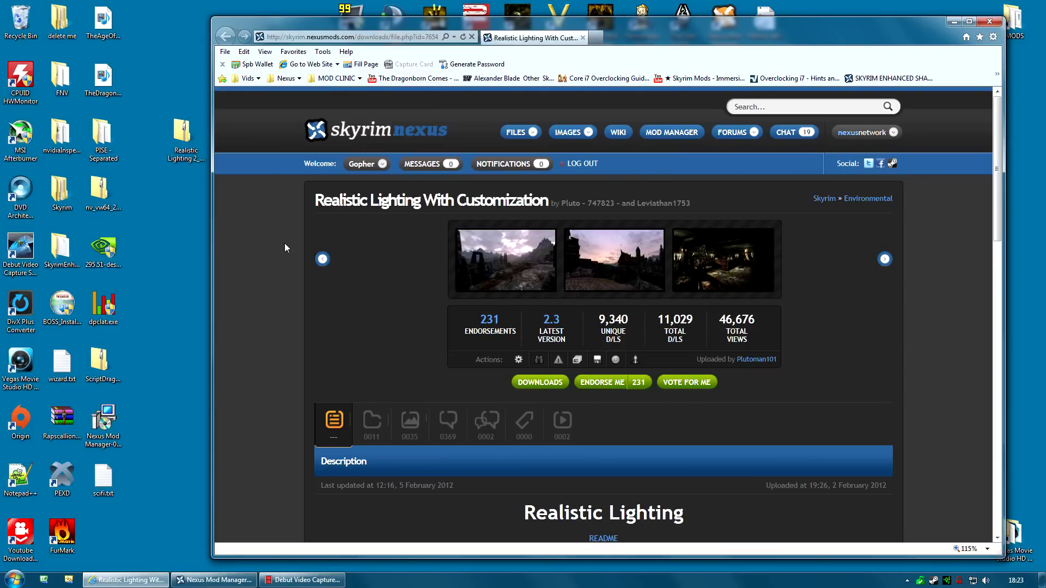
Step: Start the manual download of Realistic Lighting 2_3 from the mod's main files and close the browser
{"action": "left_click", "coordinate": [370, 422]}
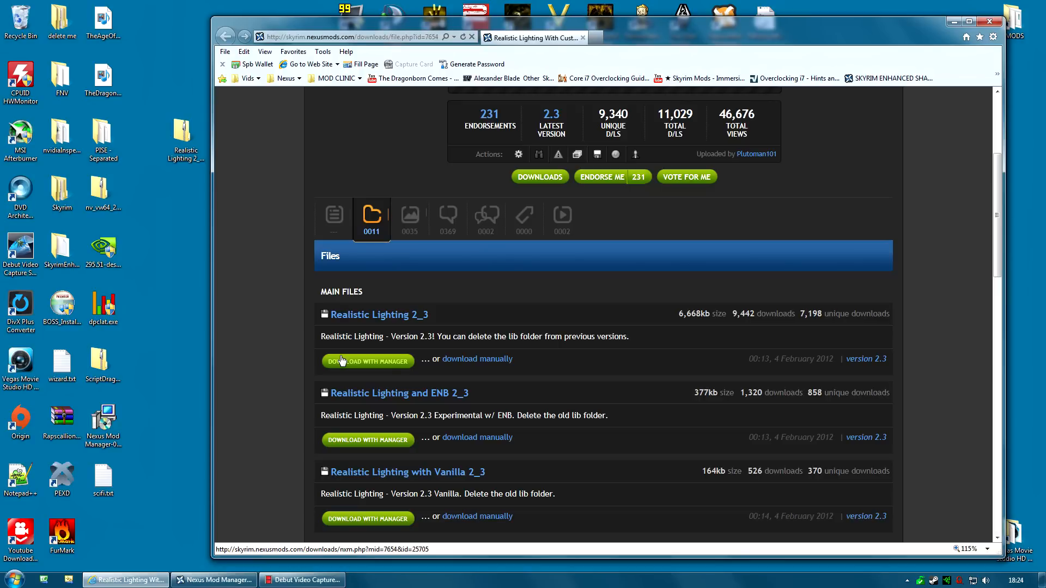
{"action": "left_click", "coordinate": [493, 360]}
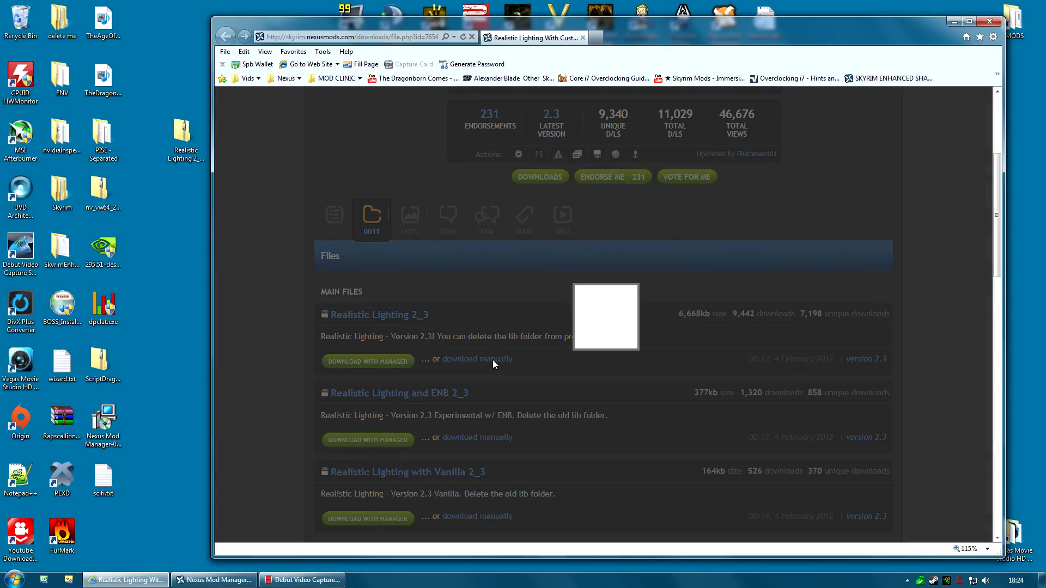
{"action": "key", "text": "alt+F4"}
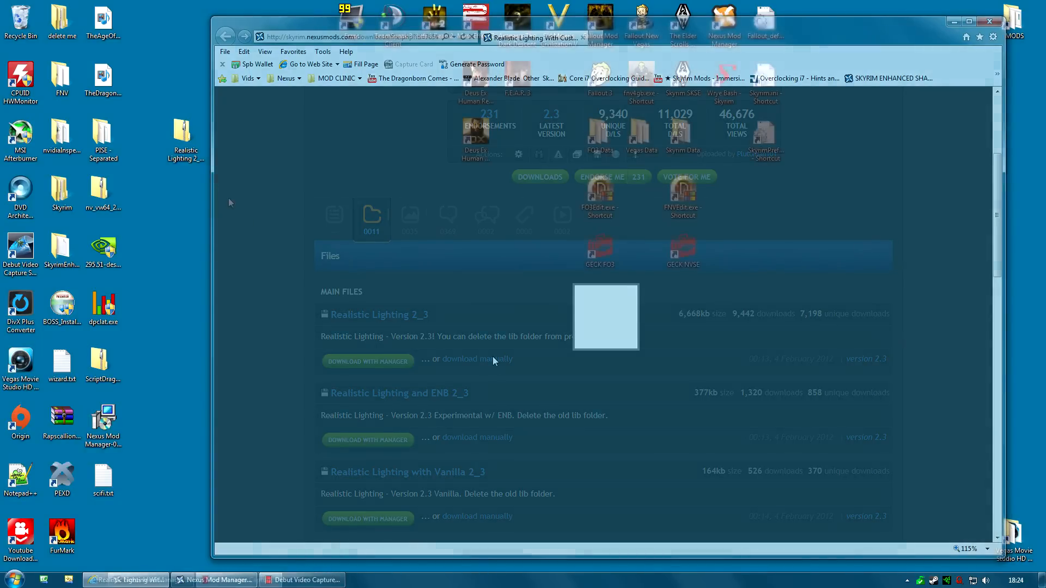
Step: Extract the Realistic Lighting 2_3-7654-2-3.zip archive into its own folder on the desktop
{"action": "left_click", "coordinate": [185, 150]}
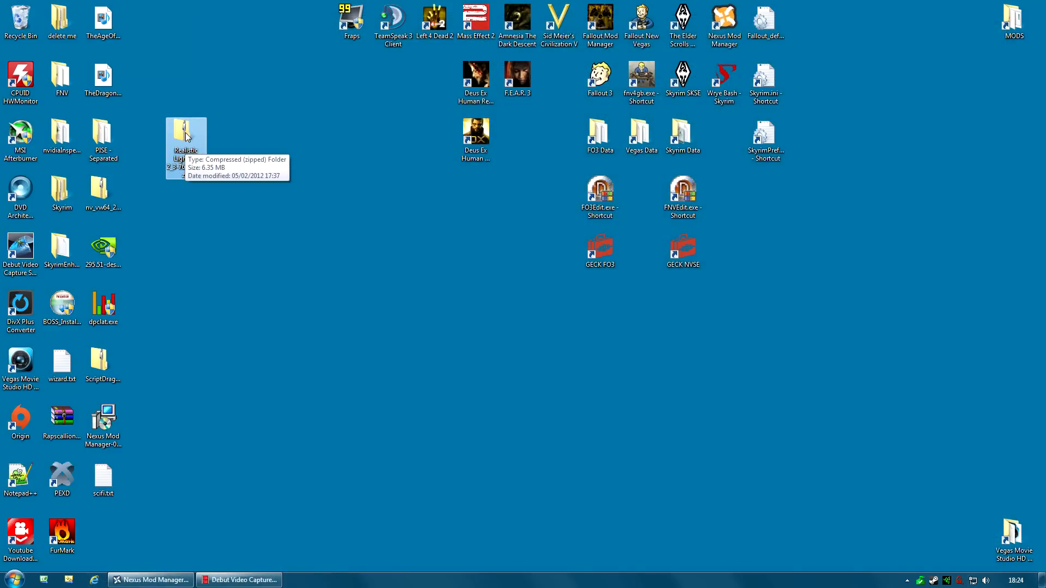
{"action": "right_click", "coordinate": [188, 132]}
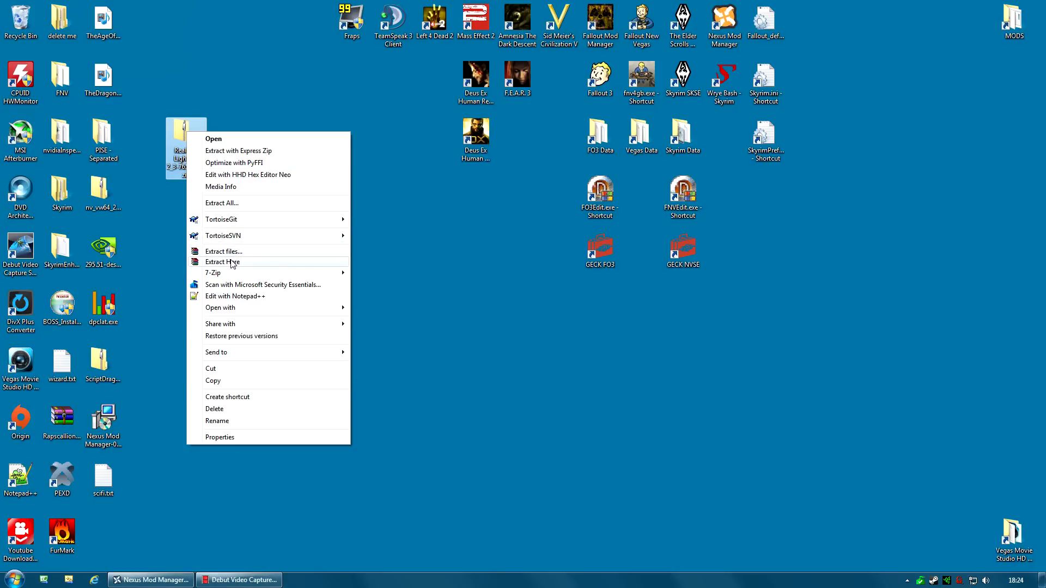
{"action": "left_click", "coordinate": [242, 253]}
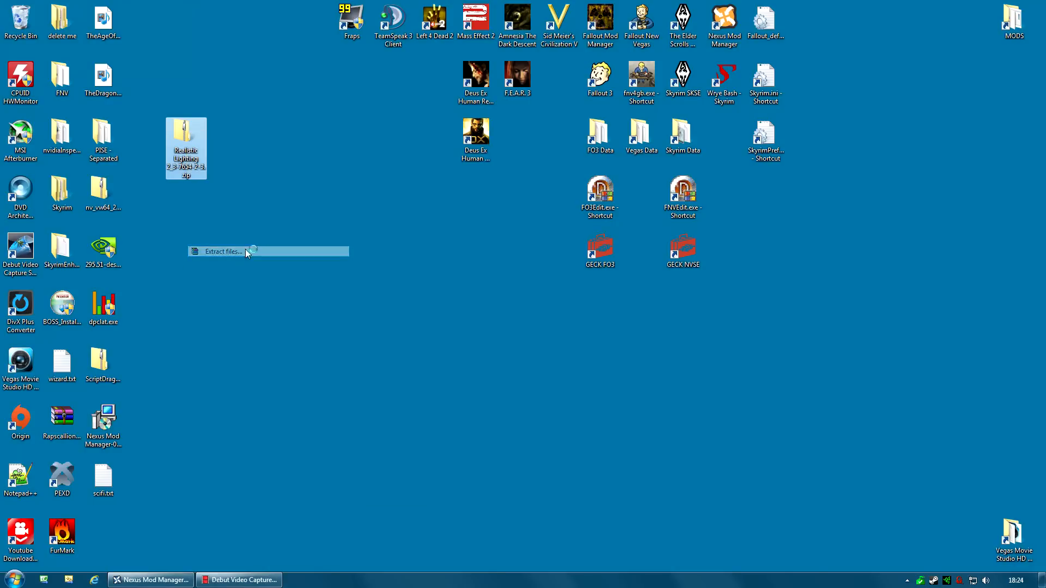
{"action": "left_click", "coordinate": [547, 410]}
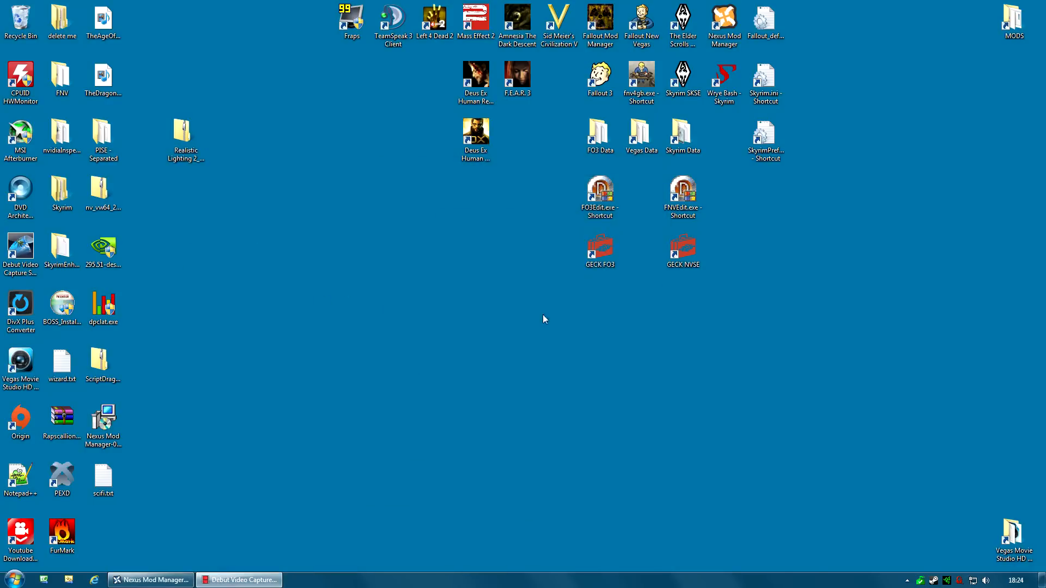
Step: Move the original Realistic Lighting 2_3-7654-2-3.zip archive to the Recycle Bin
{"action": "left_click_drag", "start_coordinate": [90, 550], "coordinate": [184, 145]}
{"action": "key", "text": "Delete"}
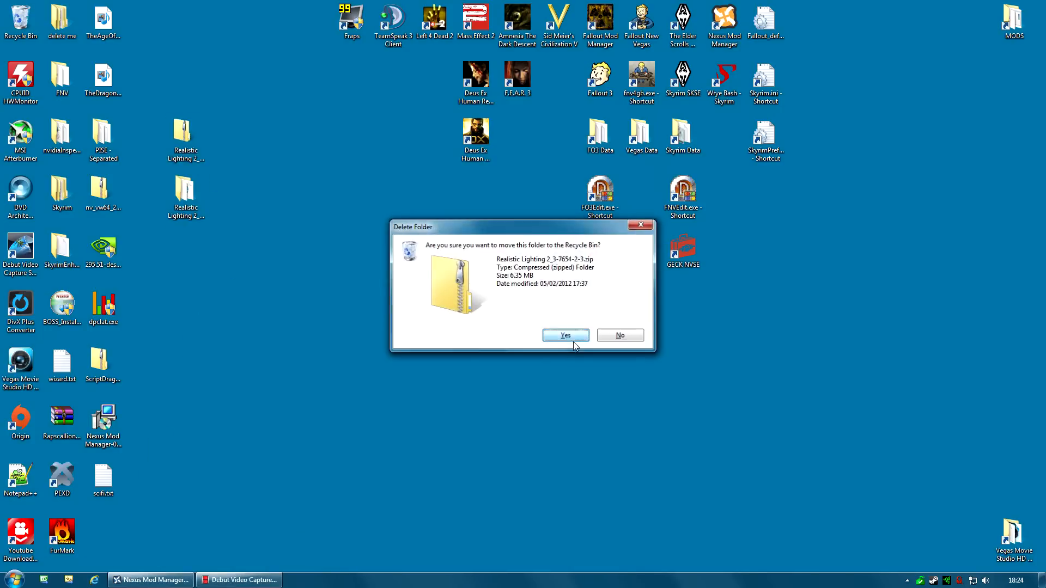
{"action": "left_click", "coordinate": [566, 336]}
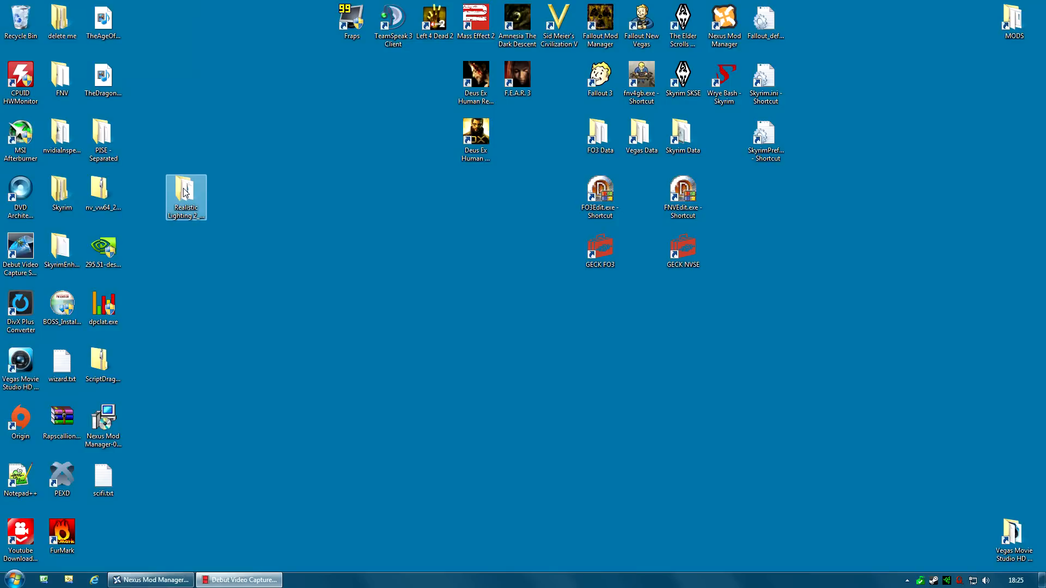
Step: Open the extracted Realistic Lighting folder and go into its Optional Files subfolder
{"action": "double_click", "coordinate": [185, 191]}
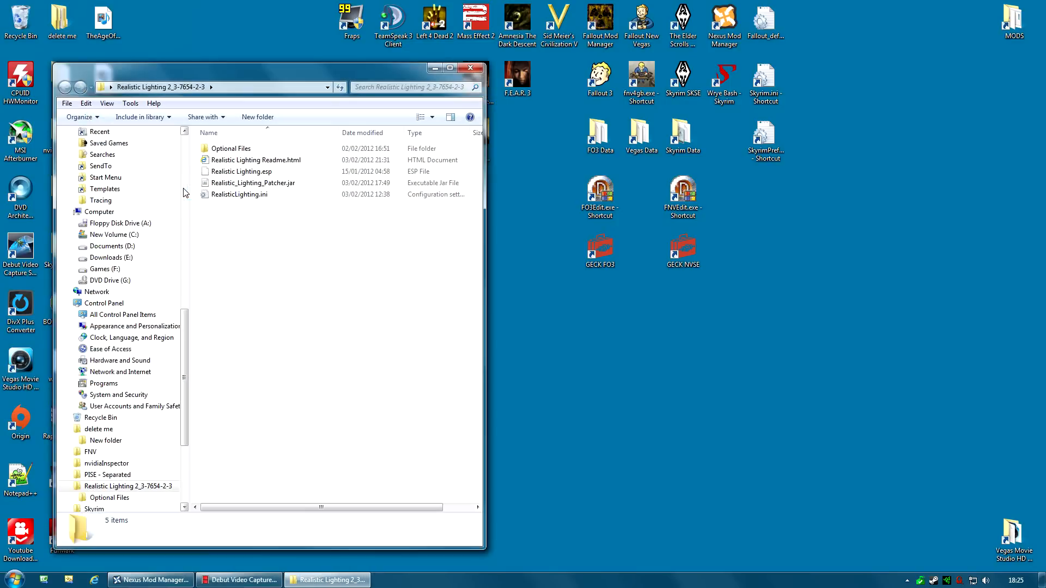
{"action": "left_click", "coordinate": [249, 149]}
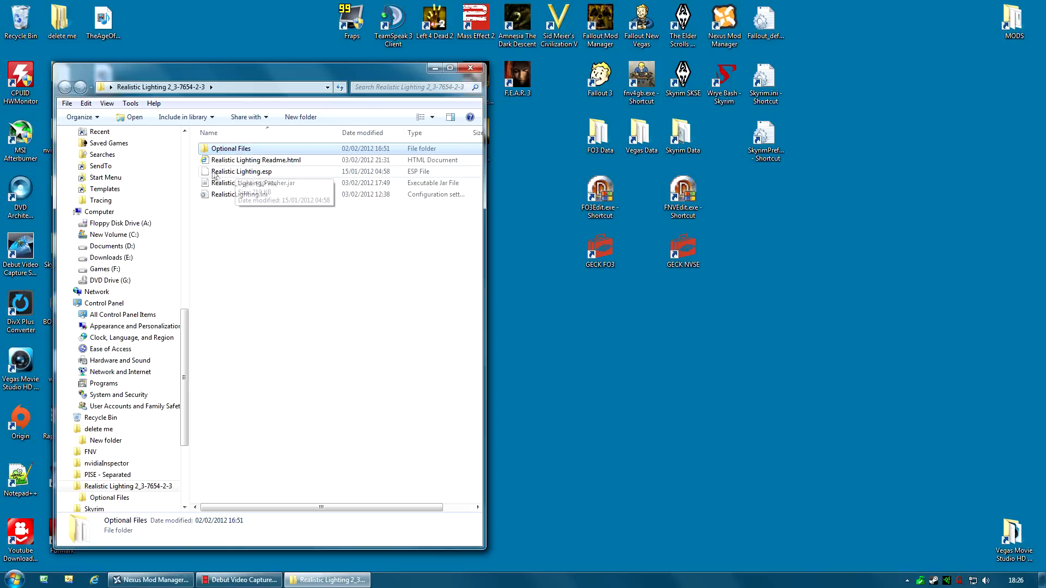
{"action": "double_click", "coordinate": [252, 150]}
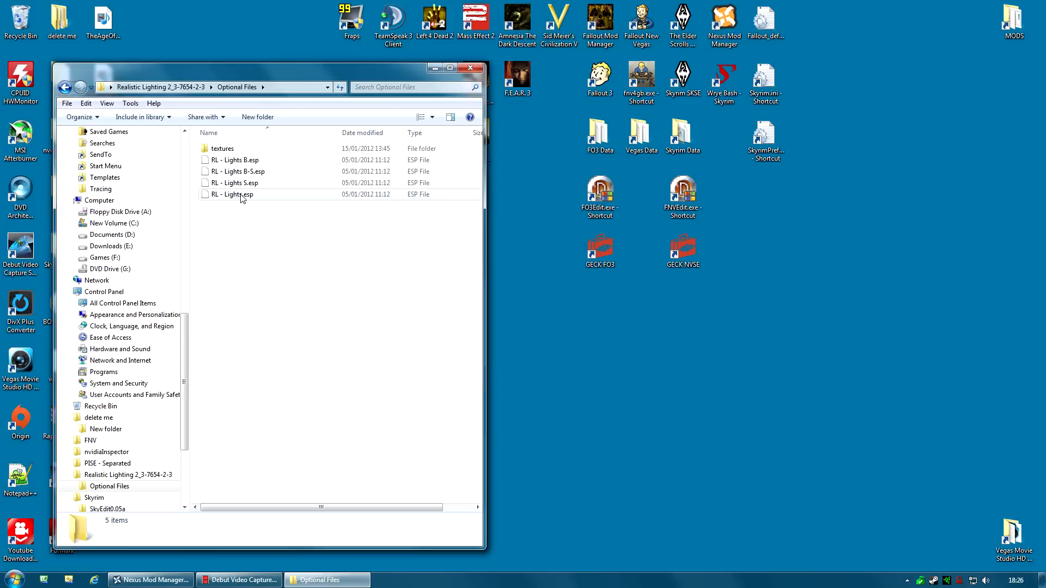
Step: Examine the landscape and sky subfolders inside textures and return to Optional Files
{"action": "left_click", "coordinate": [230, 153]}
{"action": "right_click", "coordinate": [230, 153]}
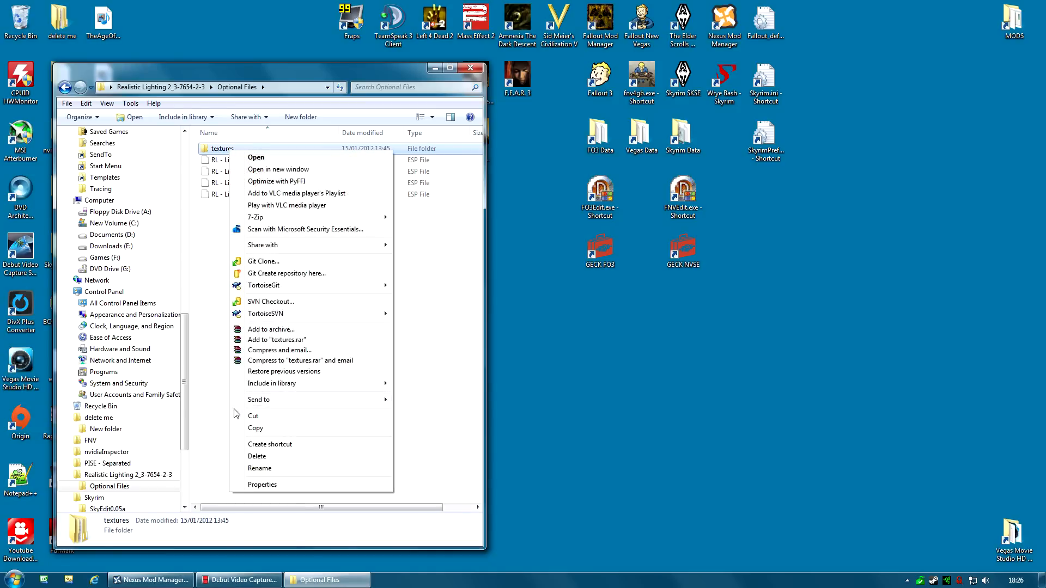
{"action": "left_click", "coordinate": [240, 157]}
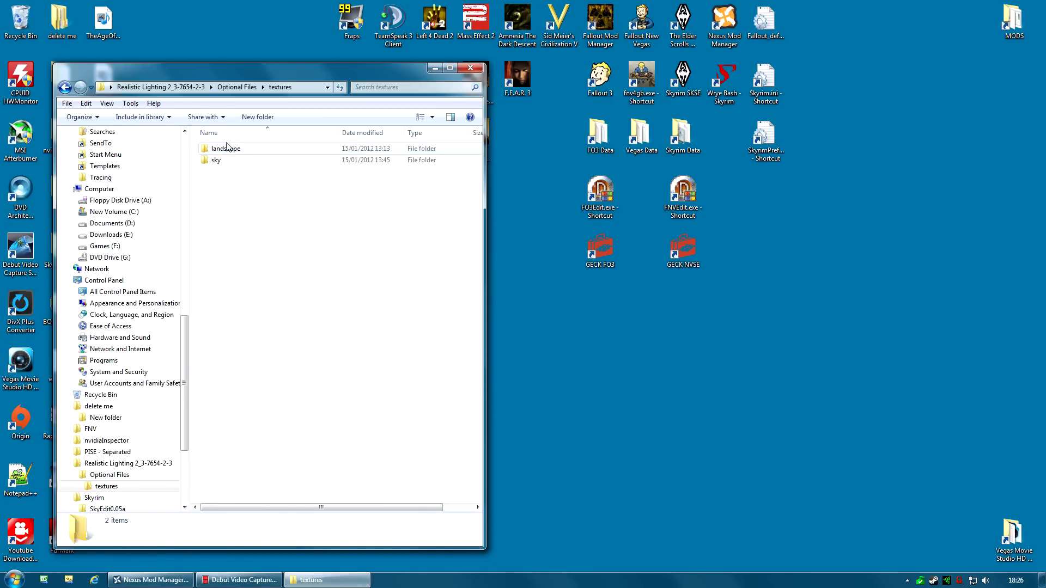
{"action": "double_click", "coordinate": [233, 152]}
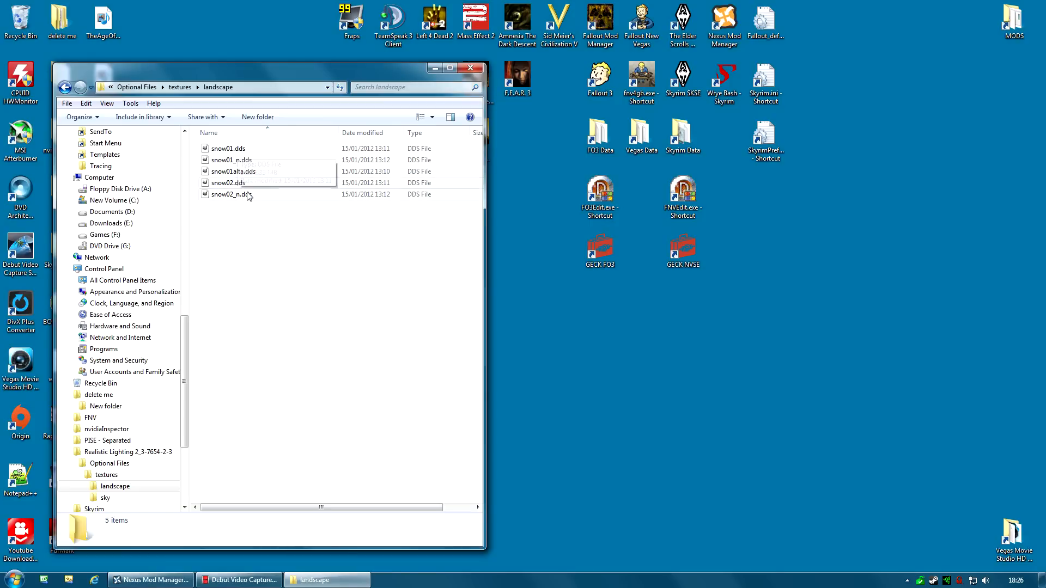
{"action": "left_click", "coordinate": [180, 87]}
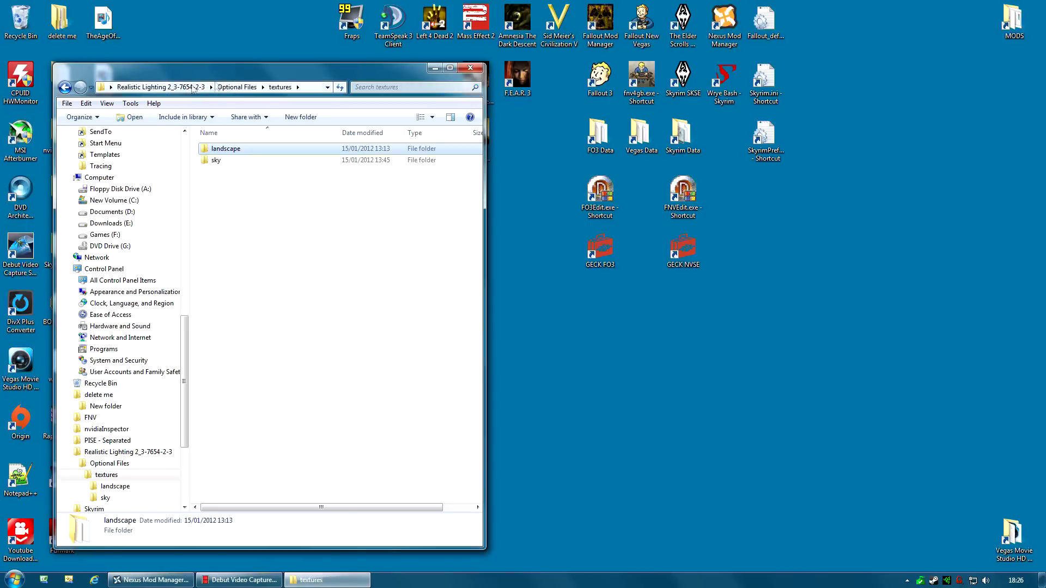
{"action": "double_click", "coordinate": [215, 161]}
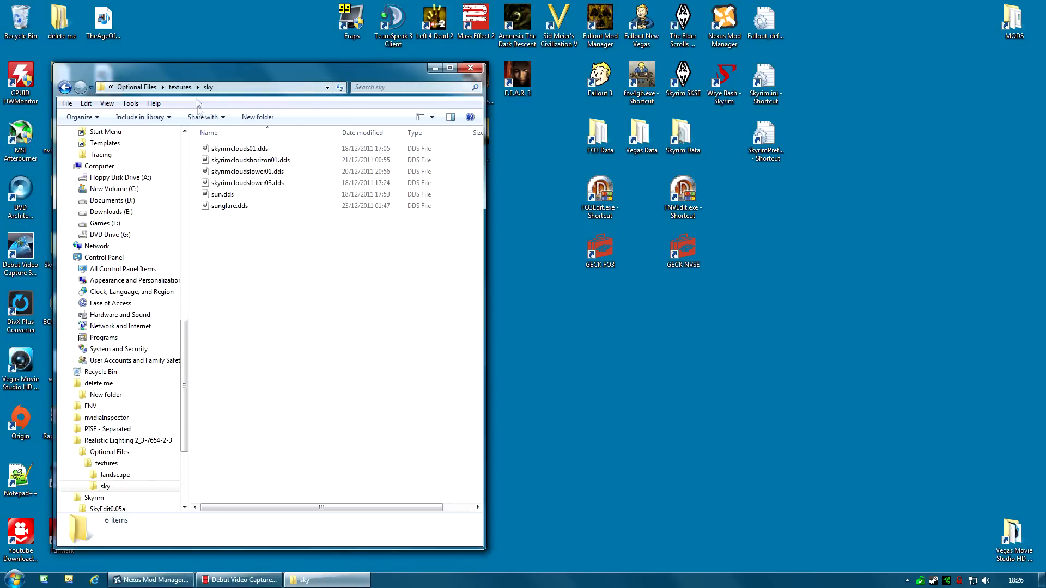
{"action": "left_click", "coordinate": [180, 87]}
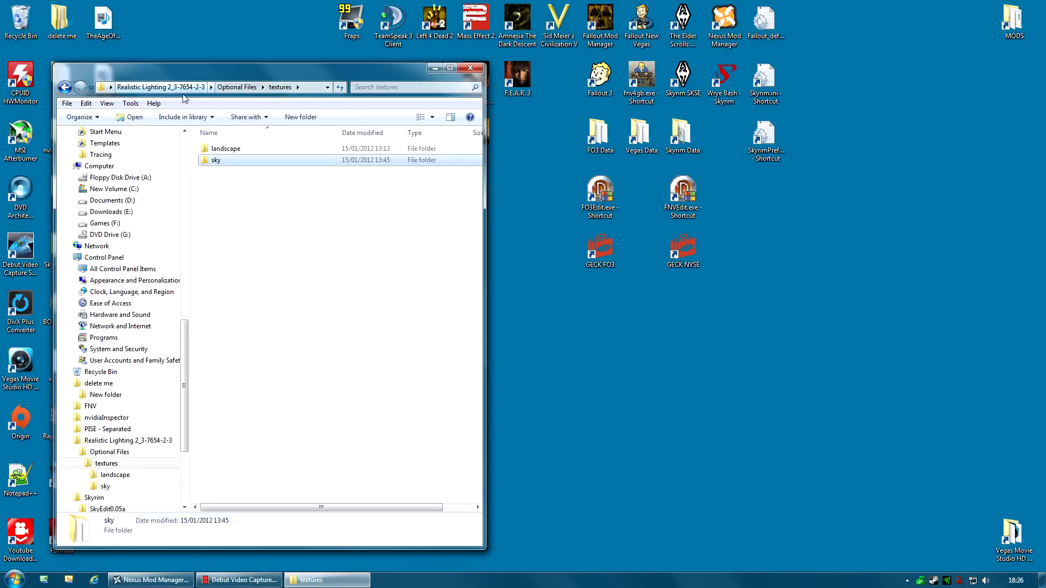
{"action": "left_click", "coordinate": [237, 88]}
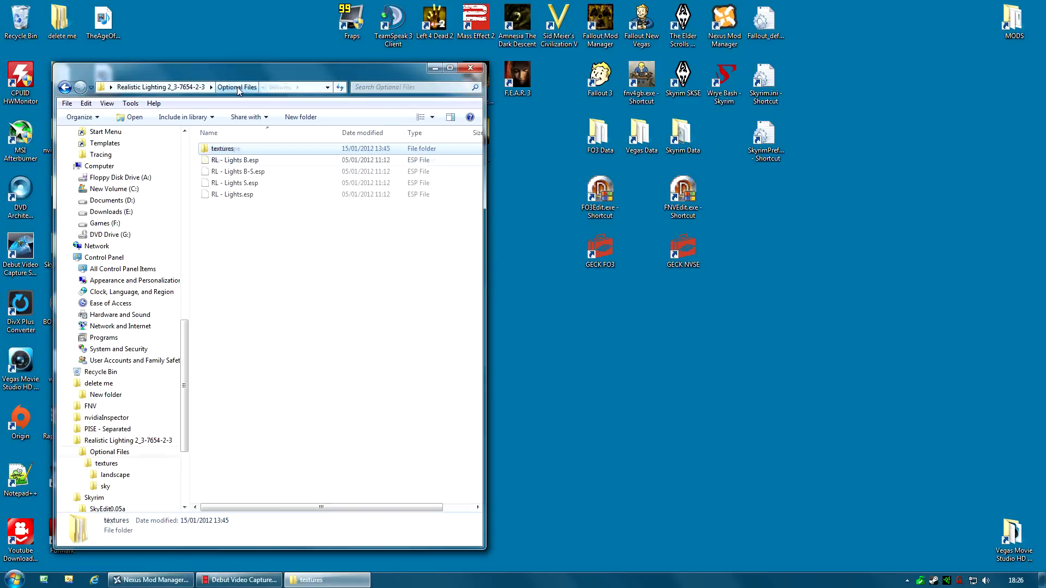
Step: Move the textures folder from Optional Files up into the main Realistic Lighting 2_3-7654-2-3 folder
{"action": "right_click", "coordinate": [233, 151]}
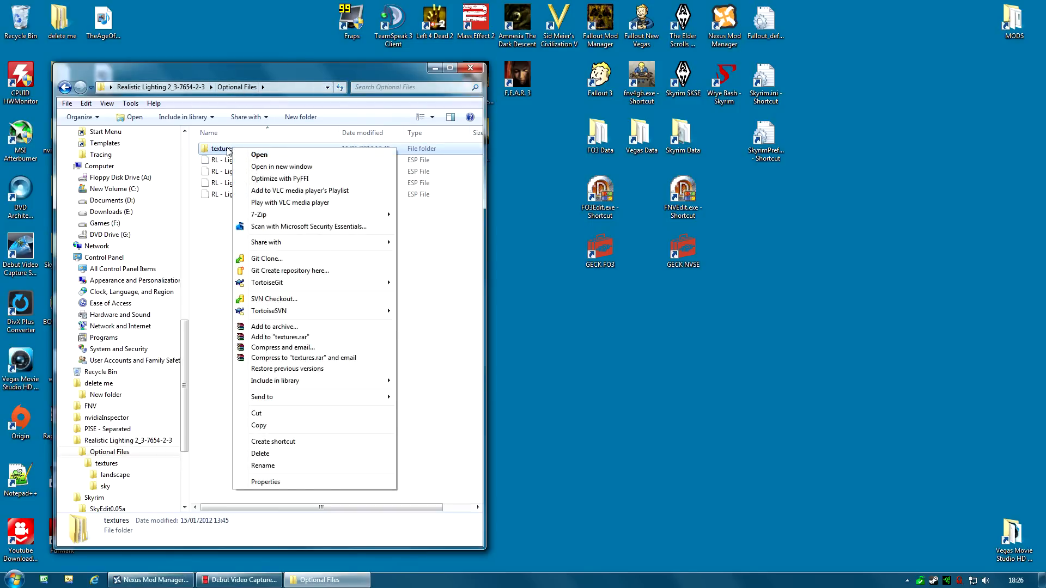
{"action": "left_click", "coordinate": [259, 414]}
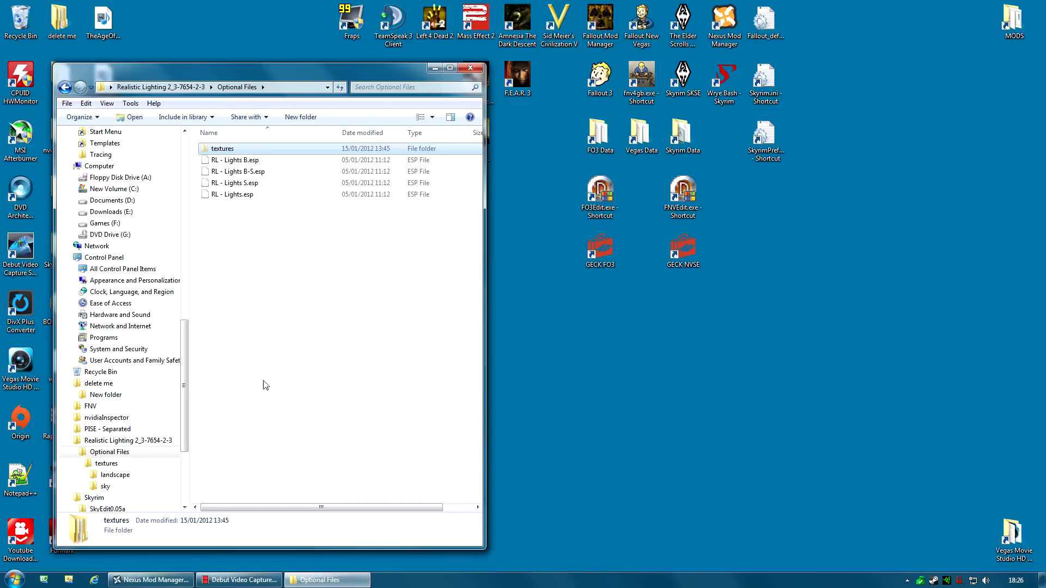
{"action": "key", "text": "alt+Up"}
{"action": "right_click", "coordinate": [246, 273]}
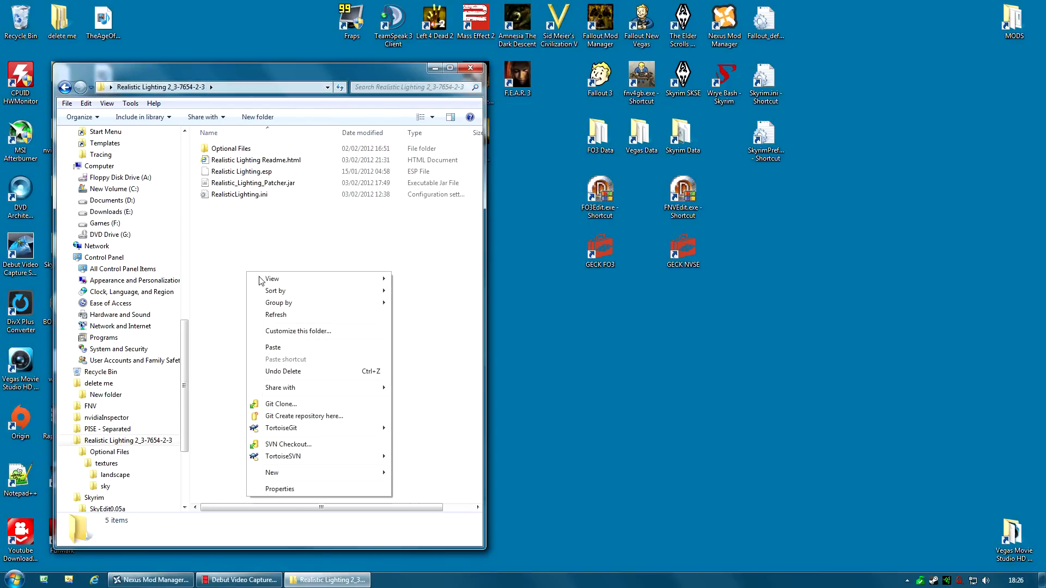
{"action": "left_click", "coordinate": [293, 347]}
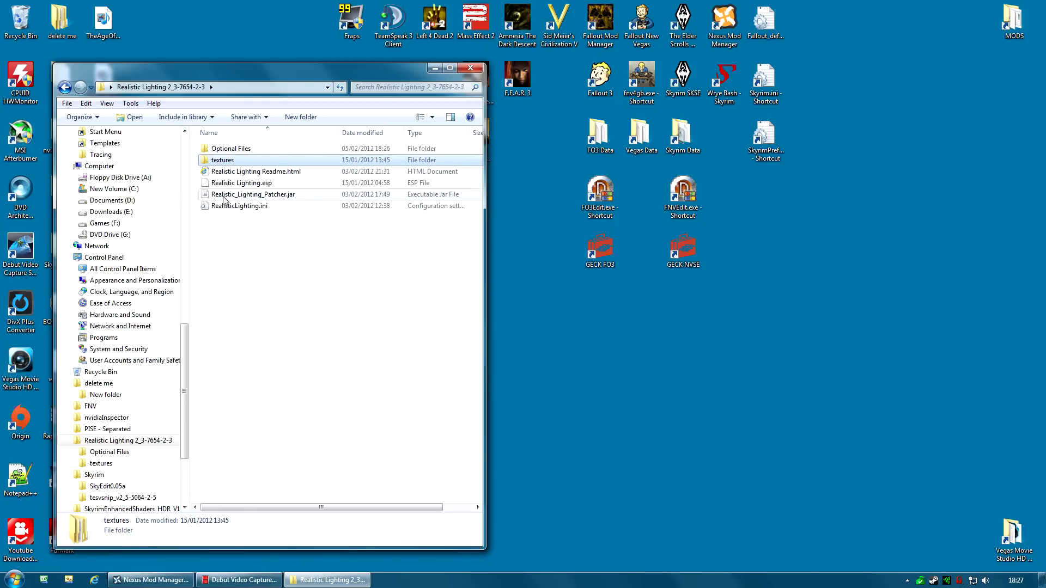
Step: Check the remaining ESP files in Optional Files and move that folder to the Recycle Bin
{"action": "double_click", "coordinate": [230, 152]}
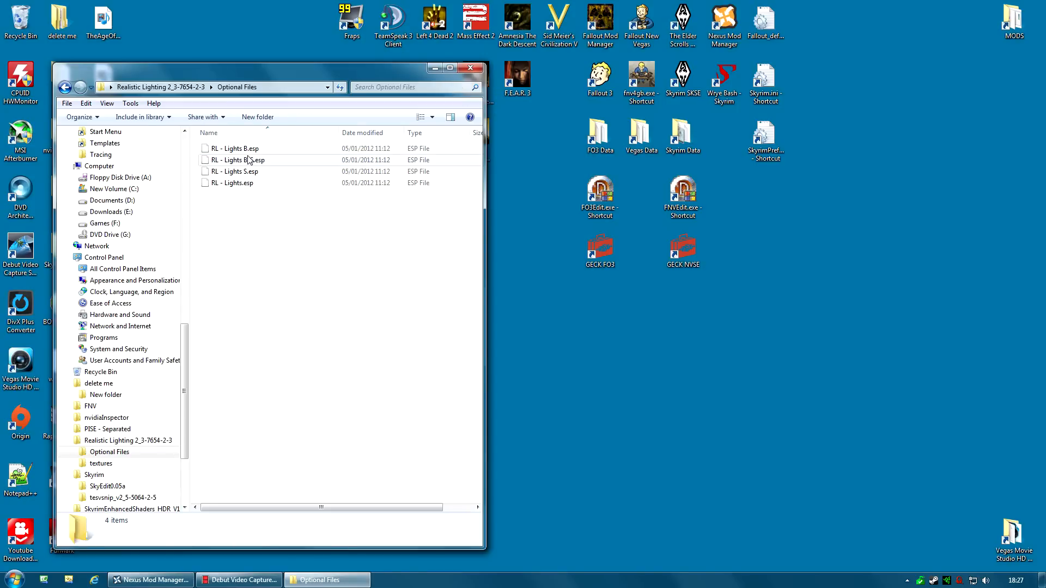
{"action": "key", "text": "BackSpace"}
{"action": "right_click", "coordinate": [218, 152]}
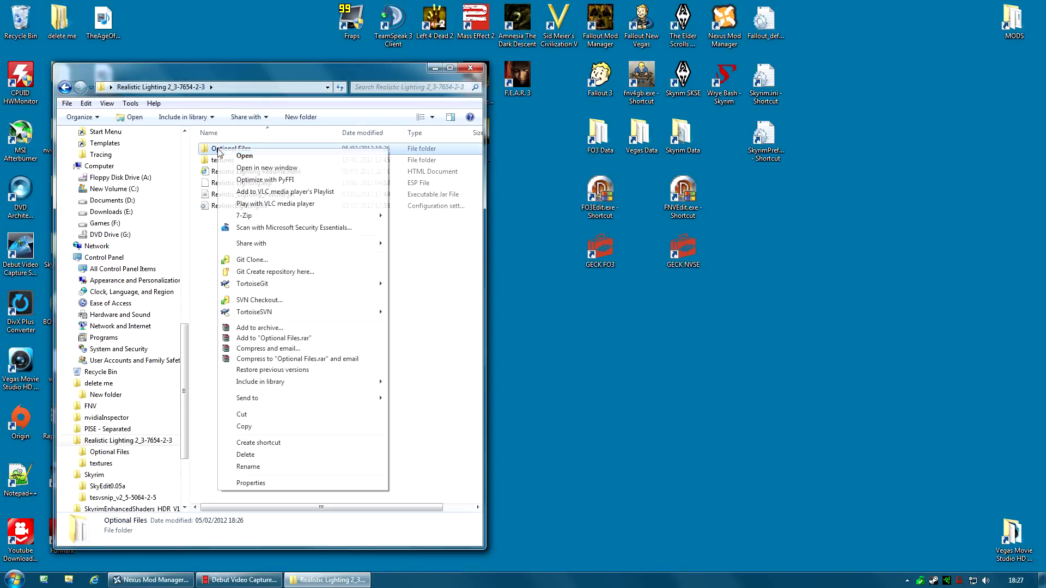
{"action": "left_click", "coordinate": [237, 446]}
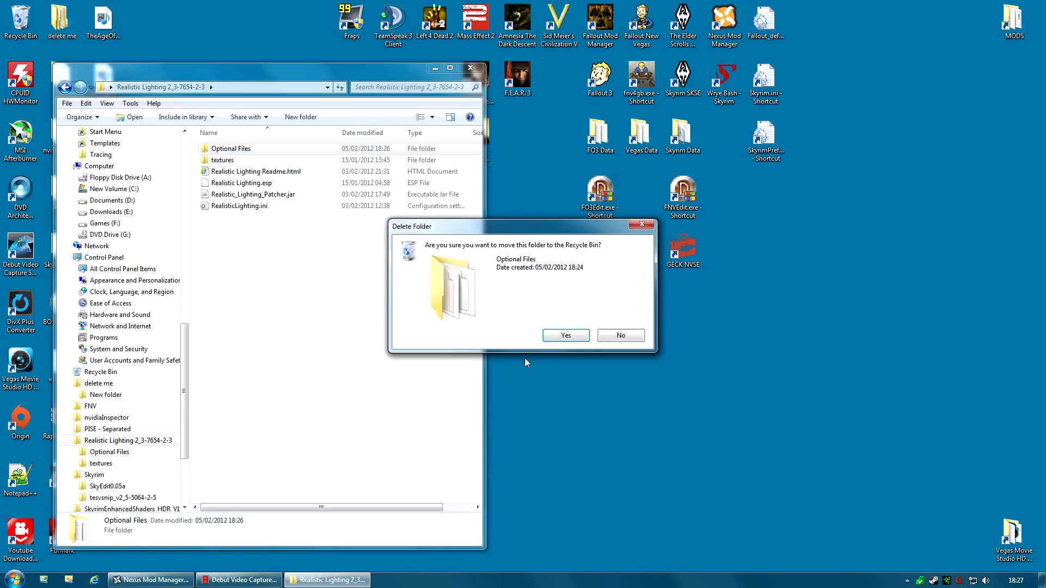
{"action": "left_click", "coordinate": [567, 335]}
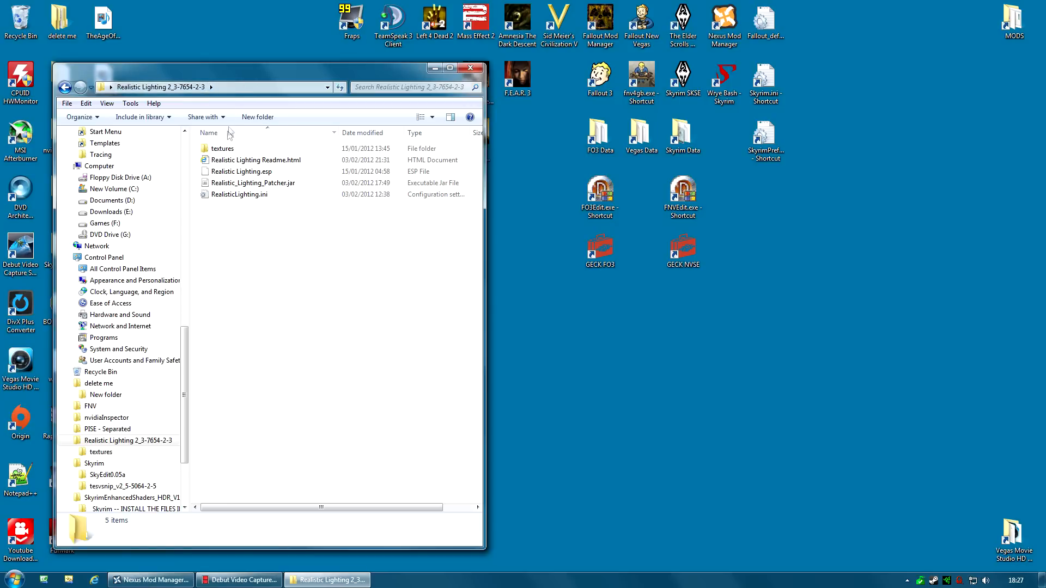
Step: Review the remaining mod contents from textures to RealisticLighting.ini and close the folder window
{"action": "left_click", "coordinate": [222, 149]}
{"action": "left_click", "coordinate": [243, 195], "text": "shift"}
{"action": "left_click", "coordinate": [283, 257]}
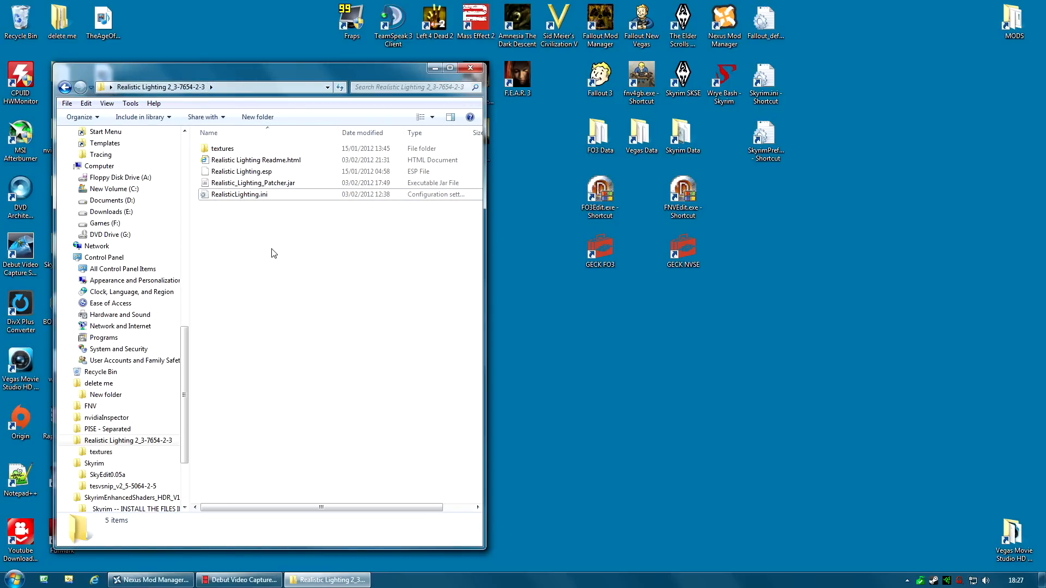
{"action": "left_click", "coordinate": [470, 67]}
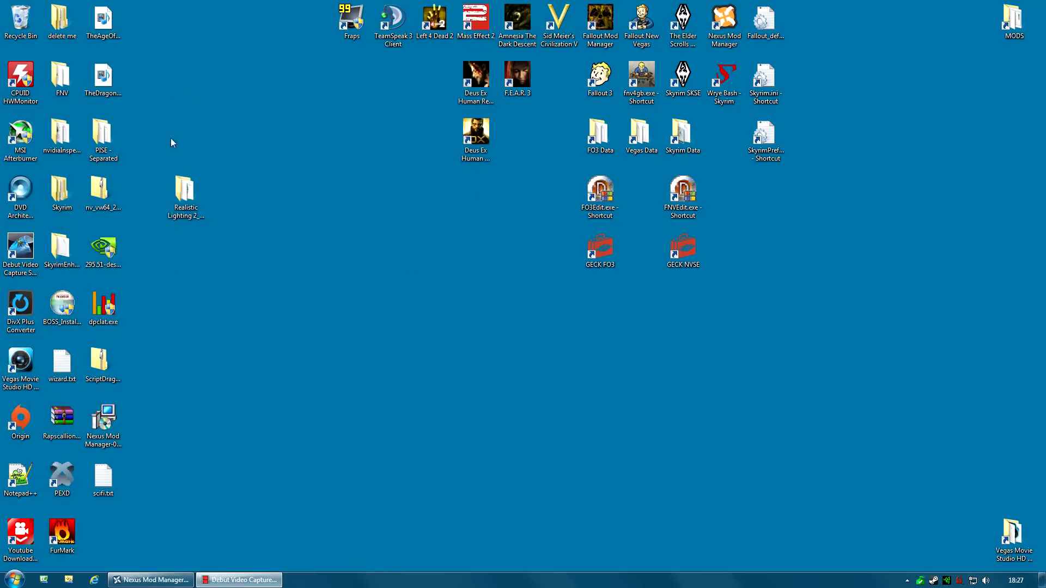
Step: Compress the Realistic Lighting 2_3-7654-2-3 folder on the desktop into an archive in ZIP format
{"action": "right_click", "coordinate": [181, 188]}
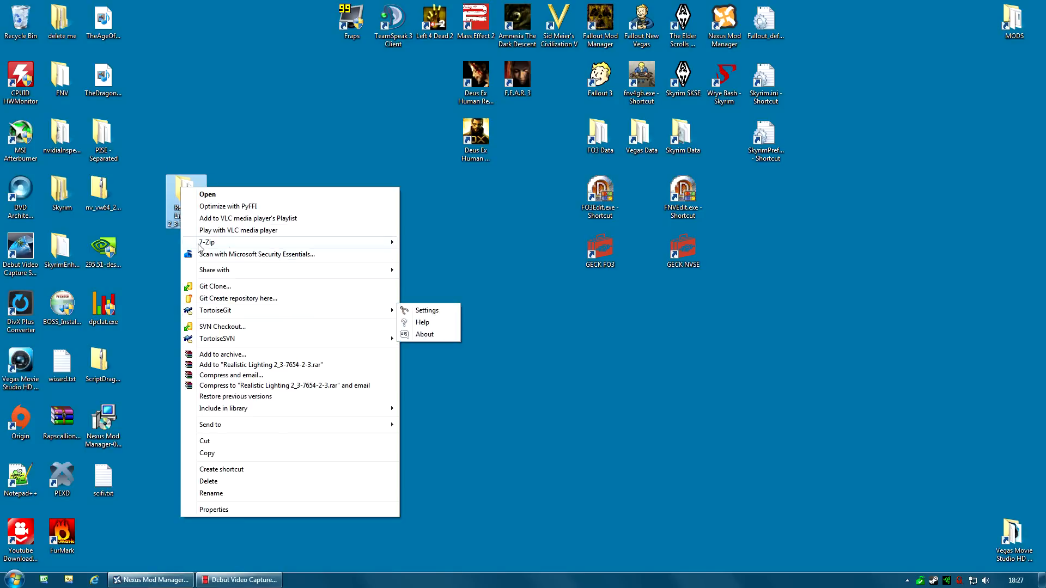
{"action": "left_click", "coordinate": [238, 358]}
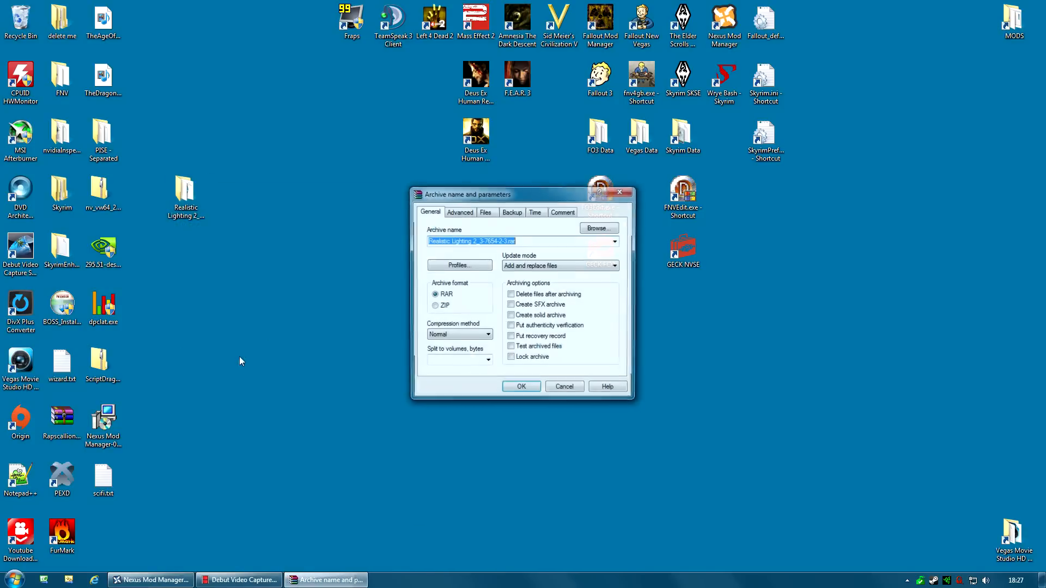
{"action": "left_click", "coordinate": [434, 305]}
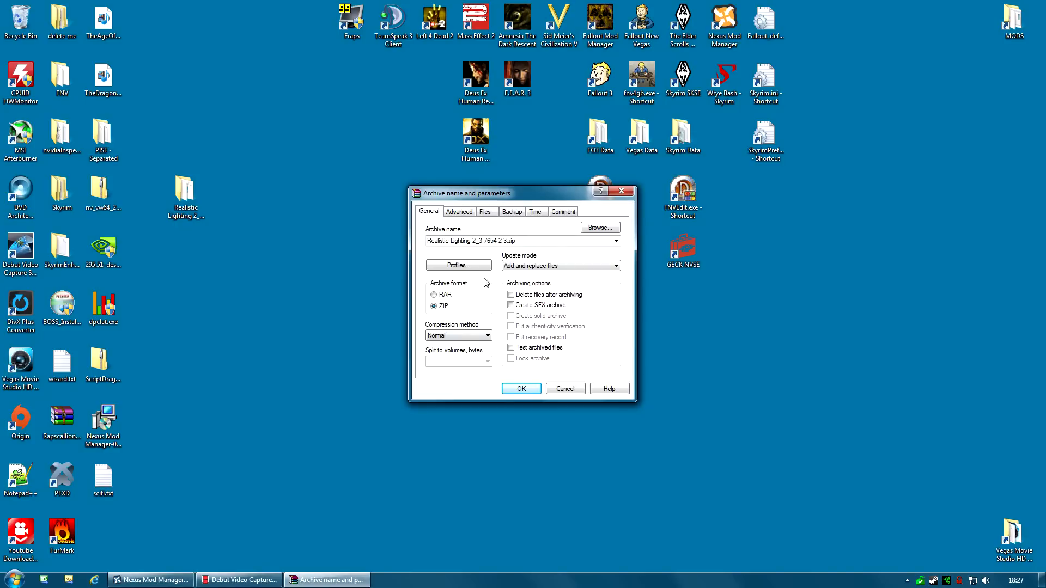
{"action": "left_click", "coordinate": [530, 394]}
Step: Place the new ZIP archive below the original Realistic Lighting folder and delete that uncompressed folder
{"action": "left_click_drag", "start_coordinate": [101, 538], "coordinate": [183, 281]}
{"action": "right_click", "coordinate": [183, 202]}
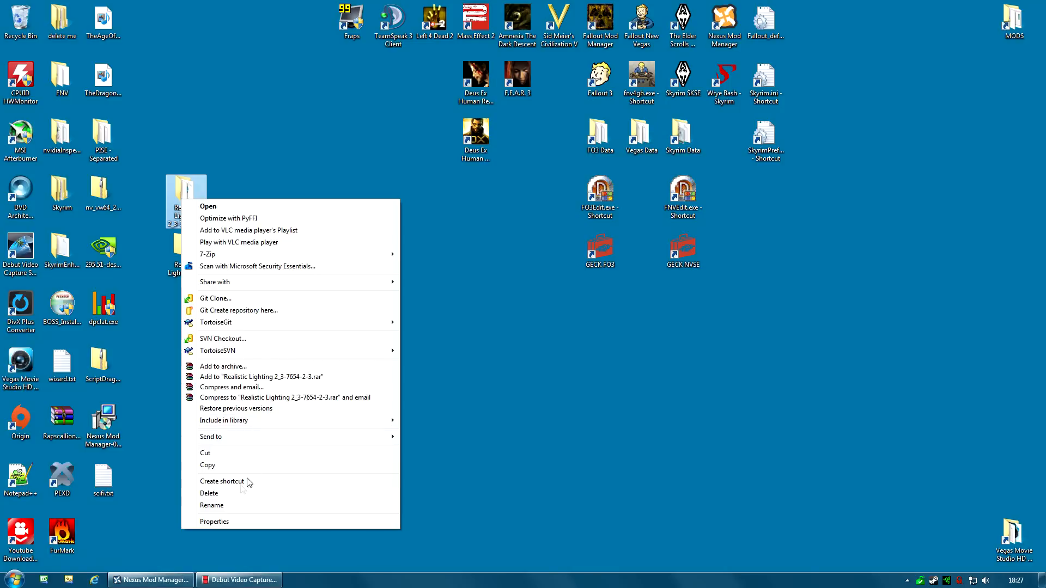
{"action": "left_click", "coordinate": [234, 493]}
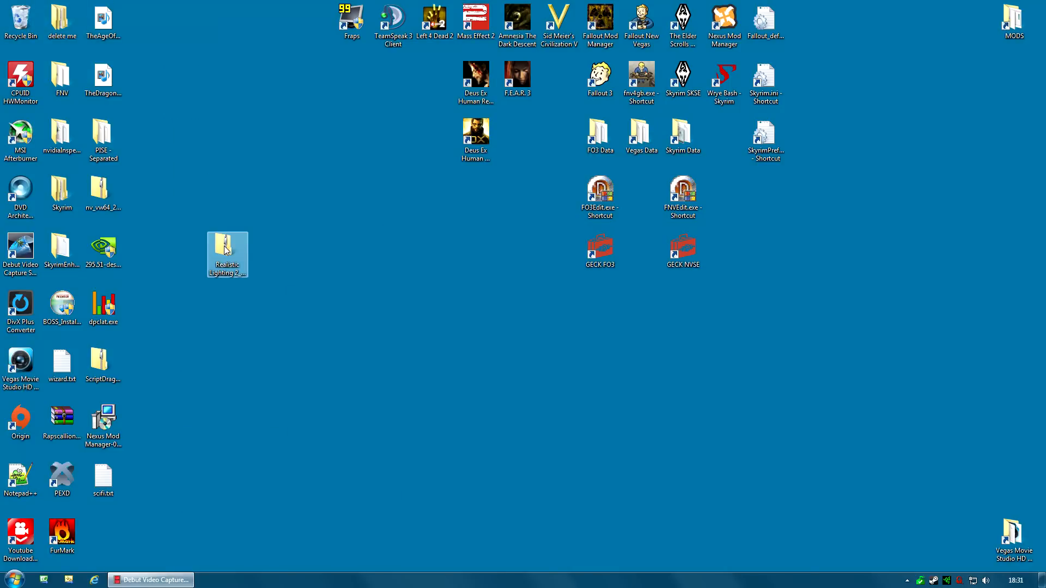
Step: Rename the ZIP archive on the desktop as Realistic Lighting with Dull Snow.zip
{"action": "right_click", "coordinate": [226, 250]}
{"action": "left_click", "coordinate": [299, 534]}
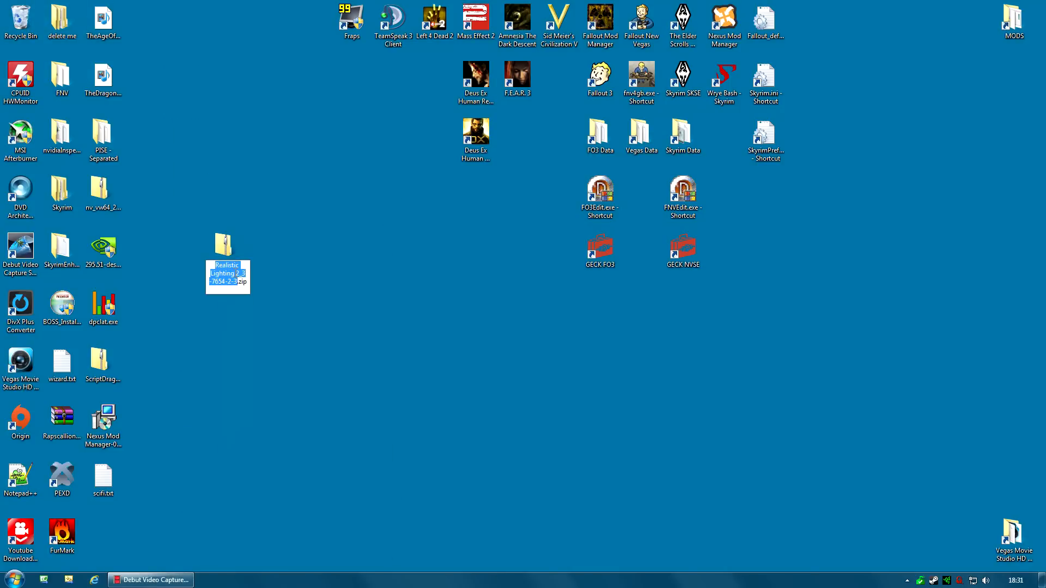
{"action": "left_click_drag", "start_coordinate": [238, 274], "coordinate": [239, 283]}
{"action": "type", "text": "with Du"}
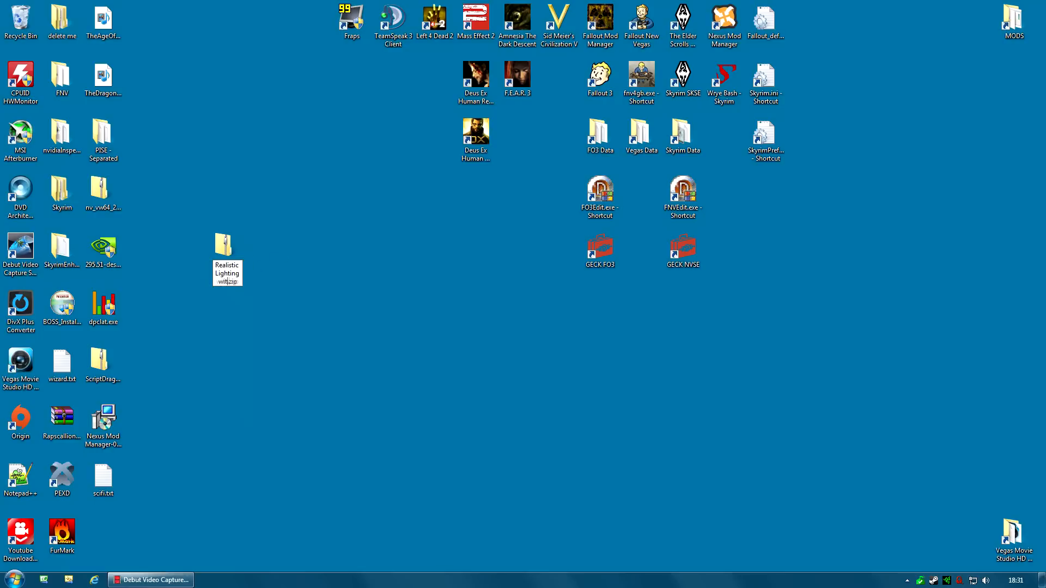
{"action": "type", "text": "ll Snow"}
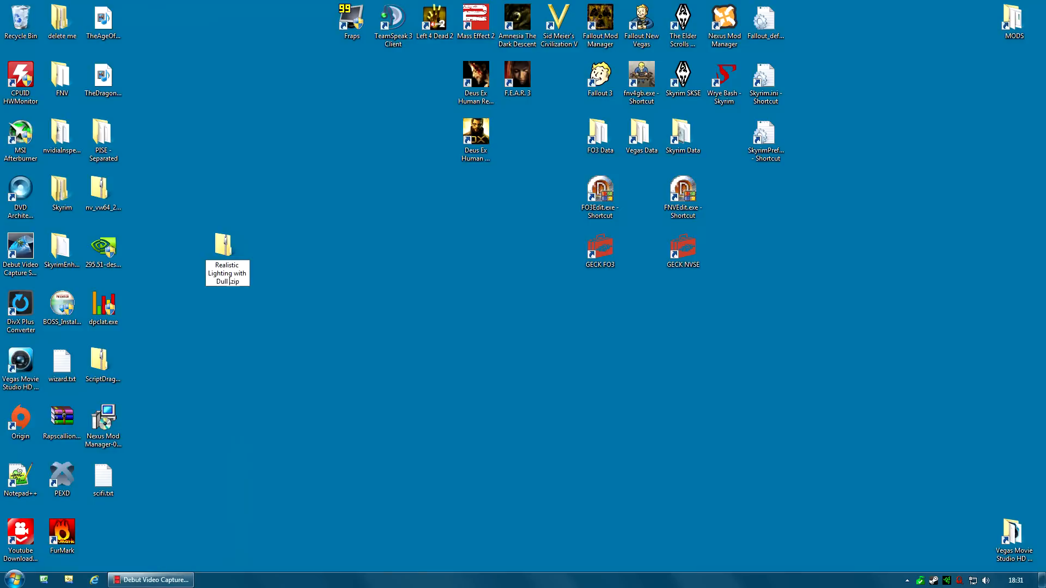
{"action": "key", "text": "Return"}
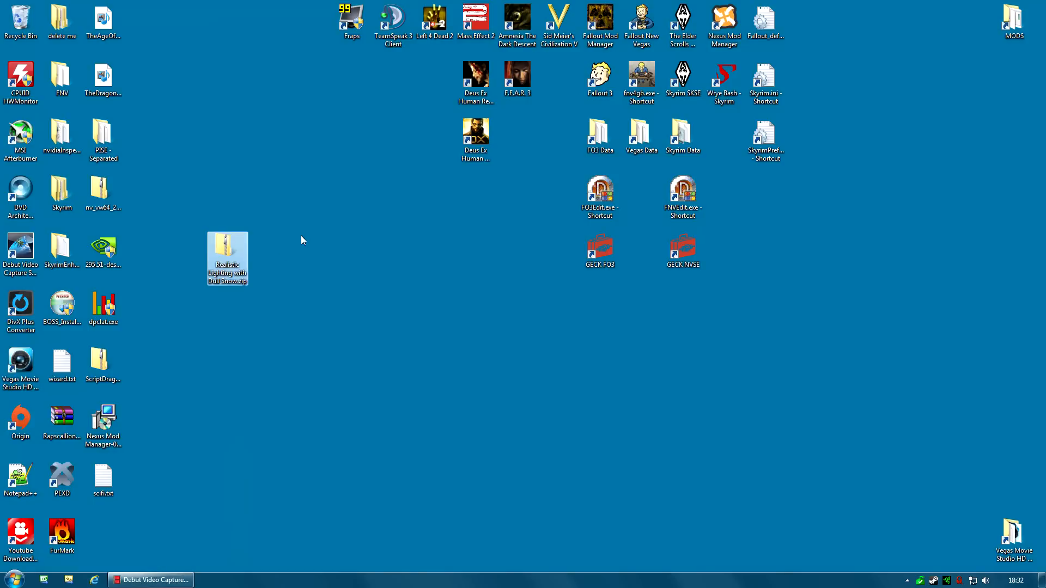
Step: Open Nexus Mod Manager and add Realistic Lighting with Dull Snow.zip from the desktop to the mod list
{"action": "double_click", "coordinate": [724, 25]}
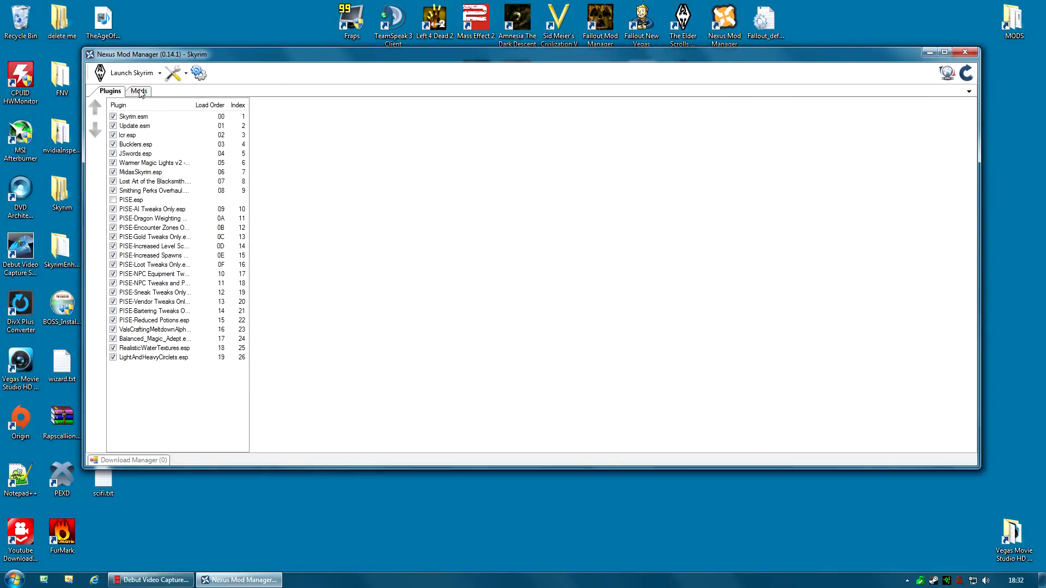
{"action": "left_click", "coordinate": [140, 92]}
{"action": "left_click", "coordinate": [97, 109]}
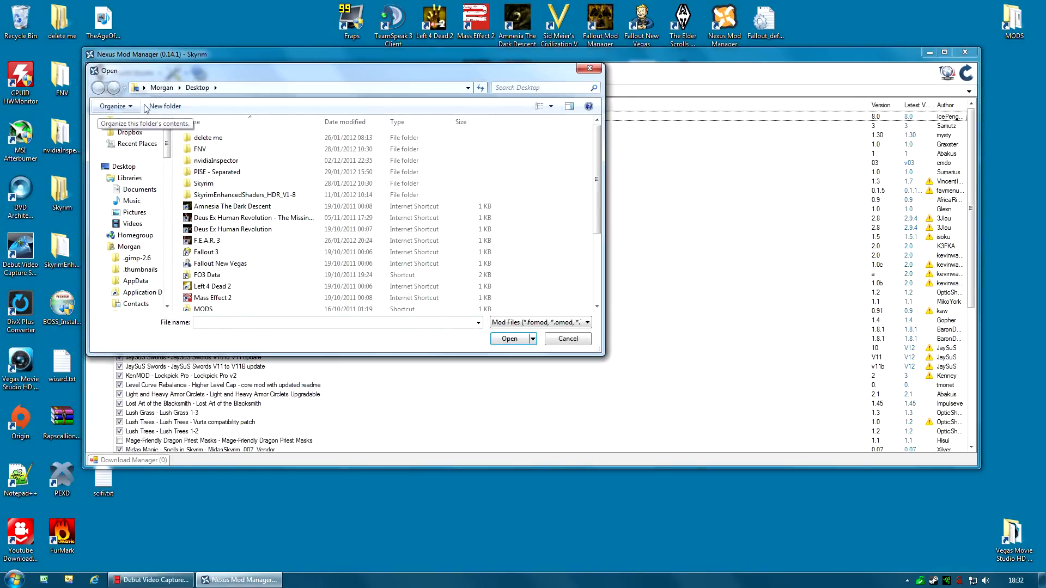
{"action": "scroll", "coordinate": [381, 229], "scroll_direction": "down", "scroll_amount": 3}
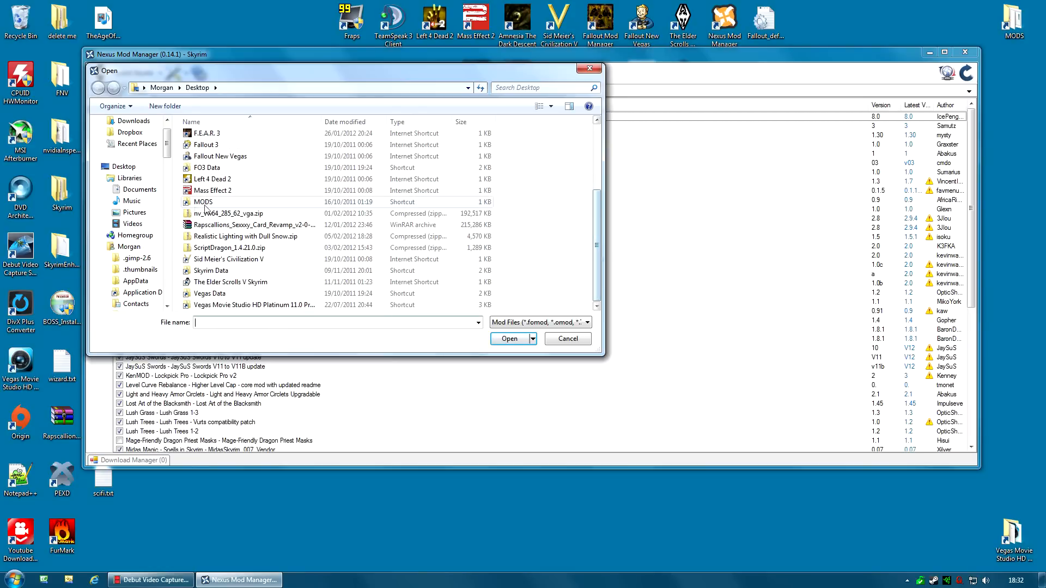
{"action": "left_click", "coordinate": [245, 237]}
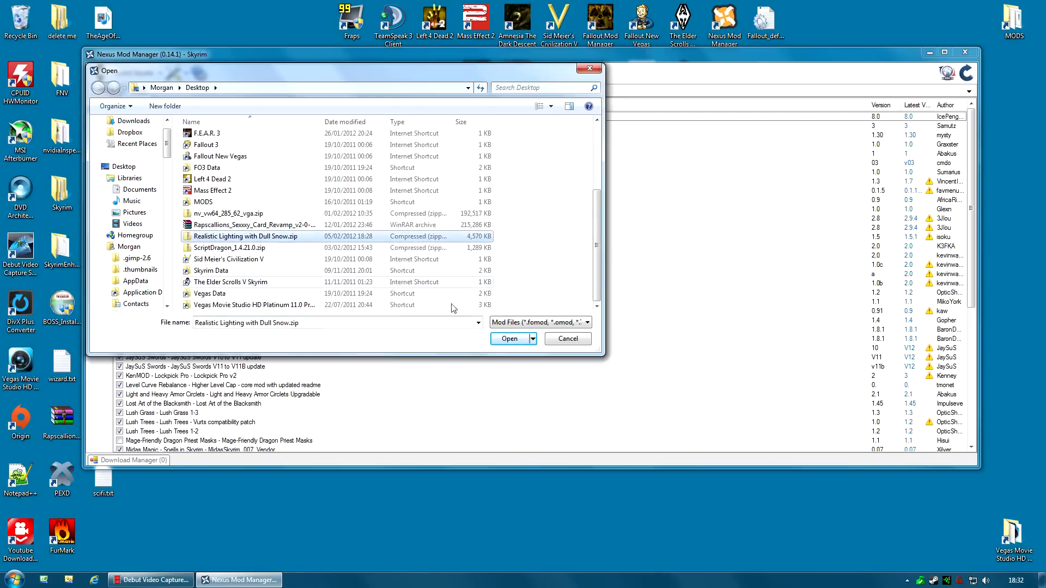
{"action": "left_click", "coordinate": [509, 339]}
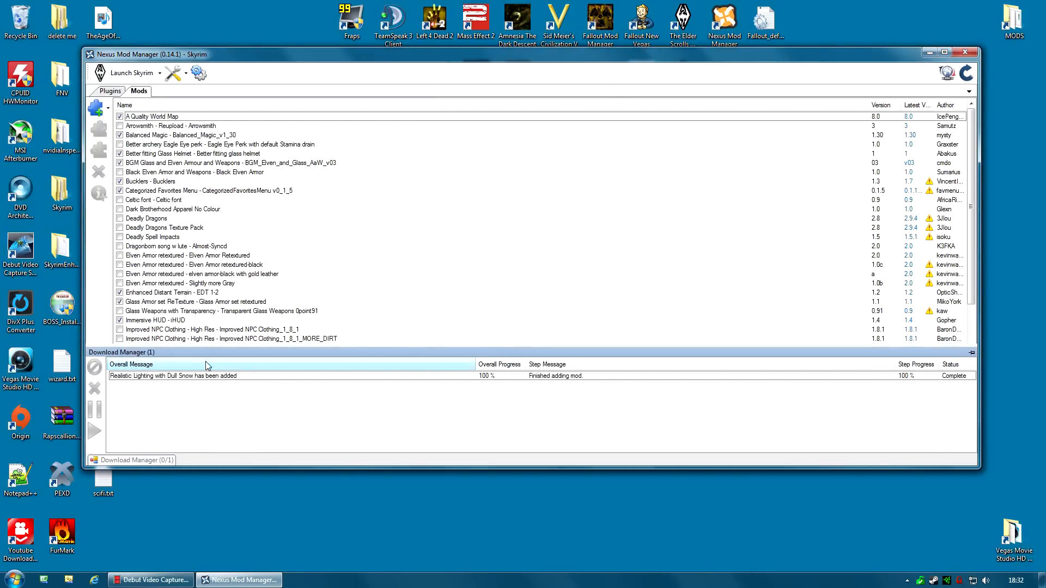
Step: Activate the Realistic Lighting with Dull Snow mod, overwriting all conflicting files from other mods
{"action": "left_click", "coordinate": [212, 338]}
{"action": "scroll", "coordinate": [180, 324], "scroll_direction": "down", "scroll_amount": 7}
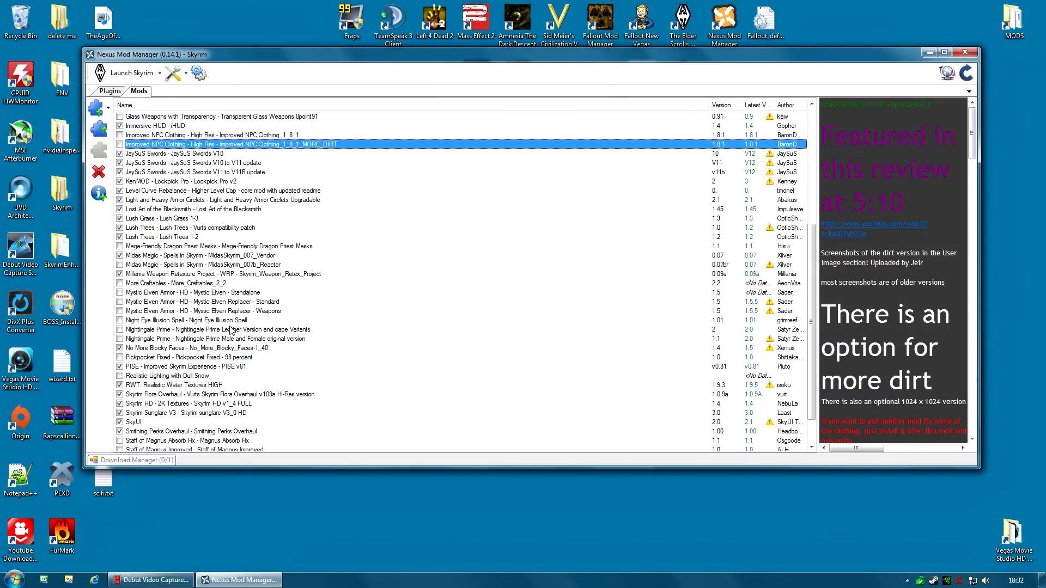
{"action": "left_click", "coordinate": [158, 377]}
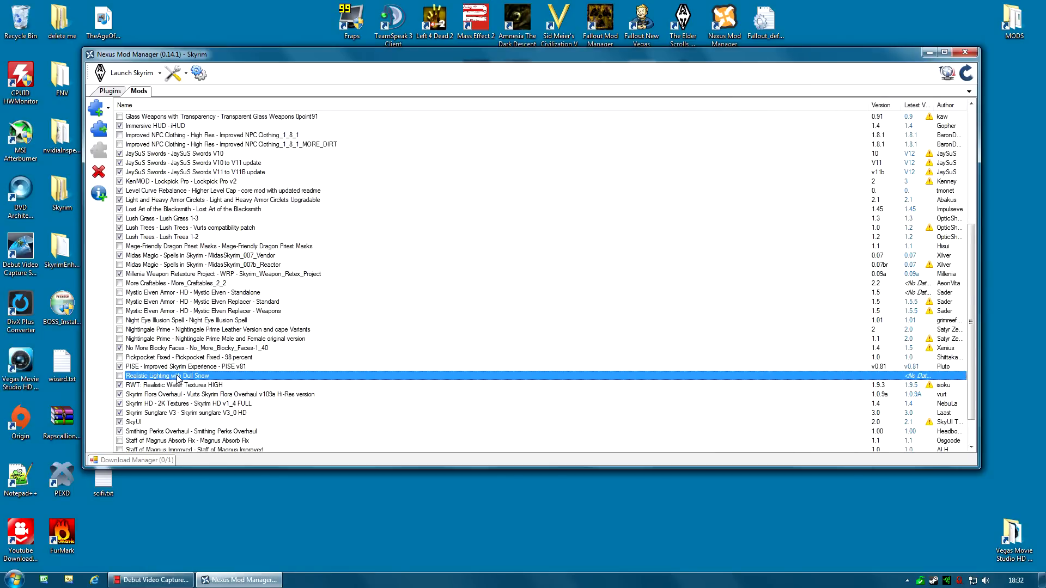
{"action": "left_click", "coordinate": [99, 129]}
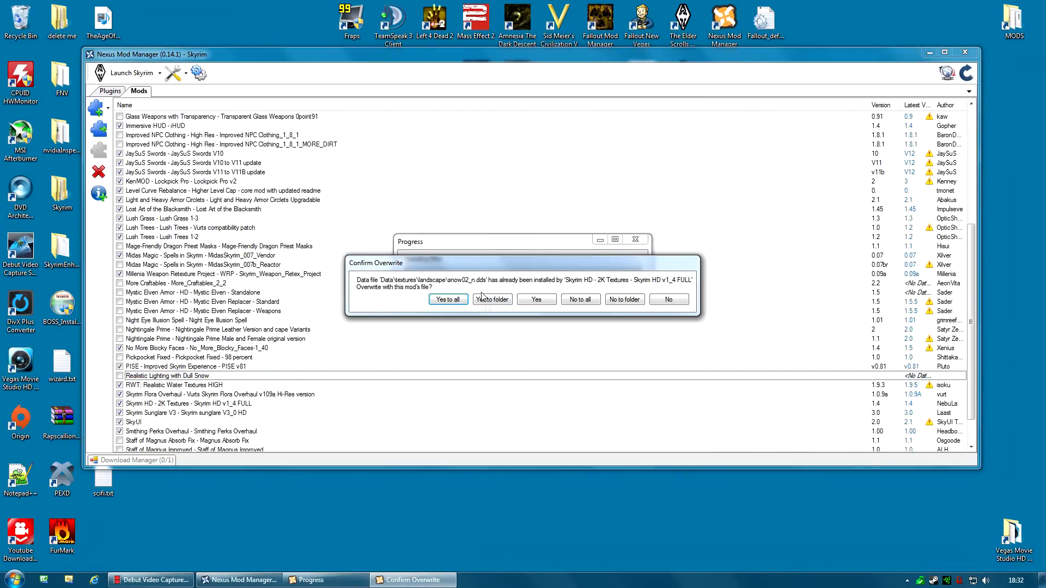
{"action": "left_click", "coordinate": [453, 299]}
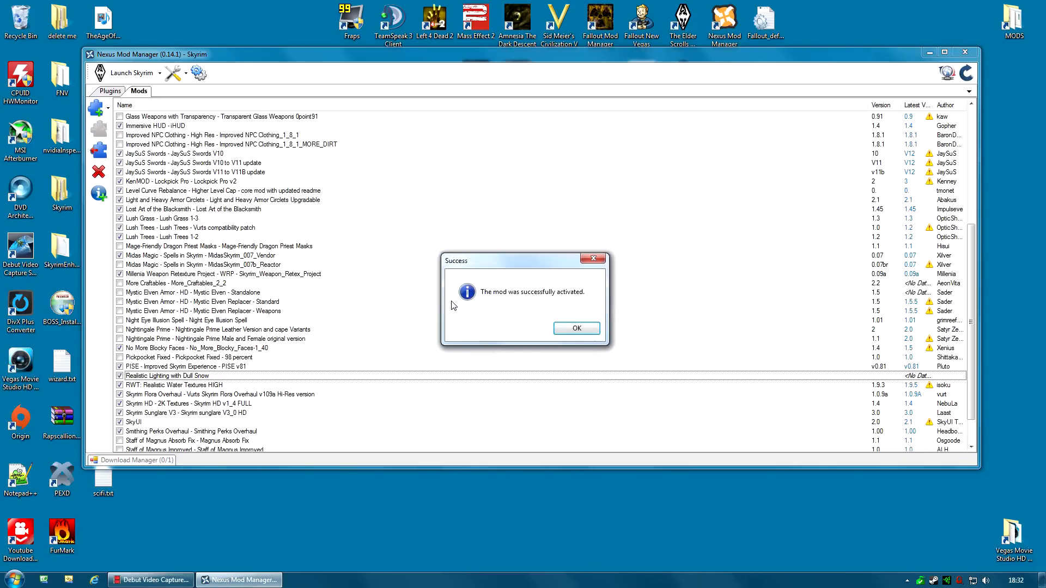
{"action": "left_click", "coordinate": [557, 326]}
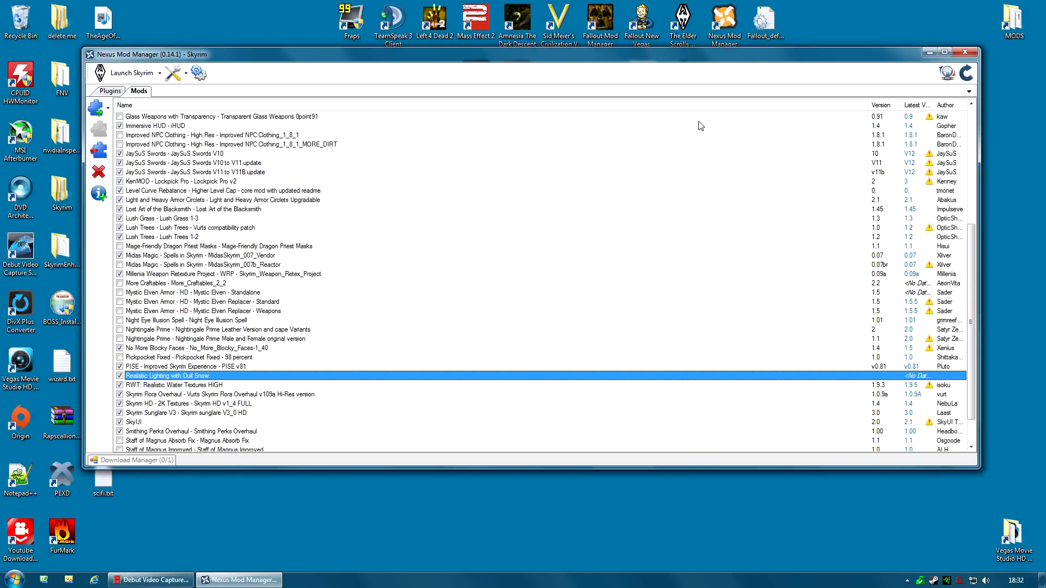
Step: Minimize the mod manager and check the Skyrim Data folder for the installed Realistic Lighting files
{"action": "left_click", "coordinate": [928, 52]}
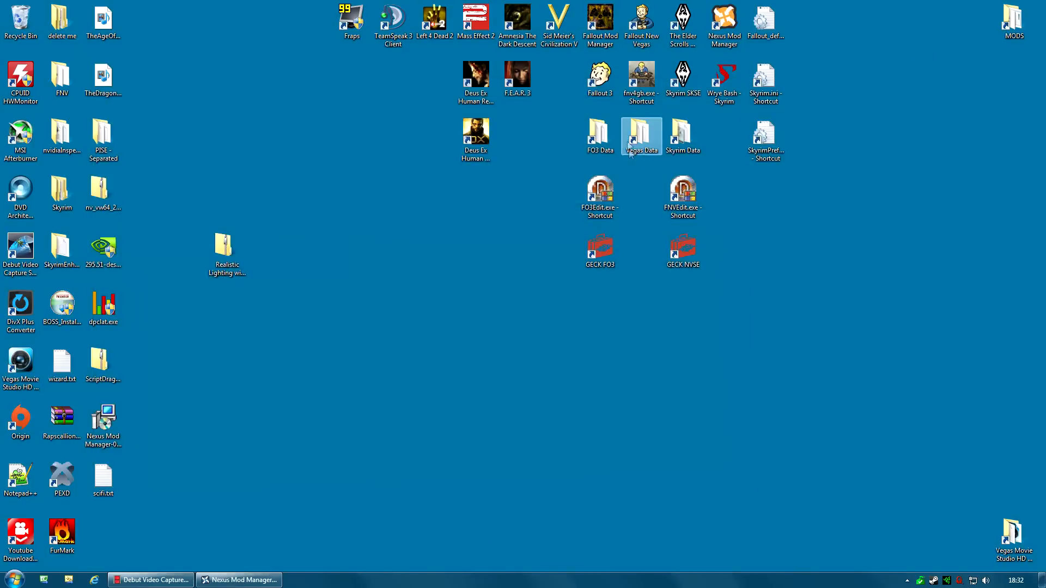
{"action": "double_click", "coordinate": [683, 134]}
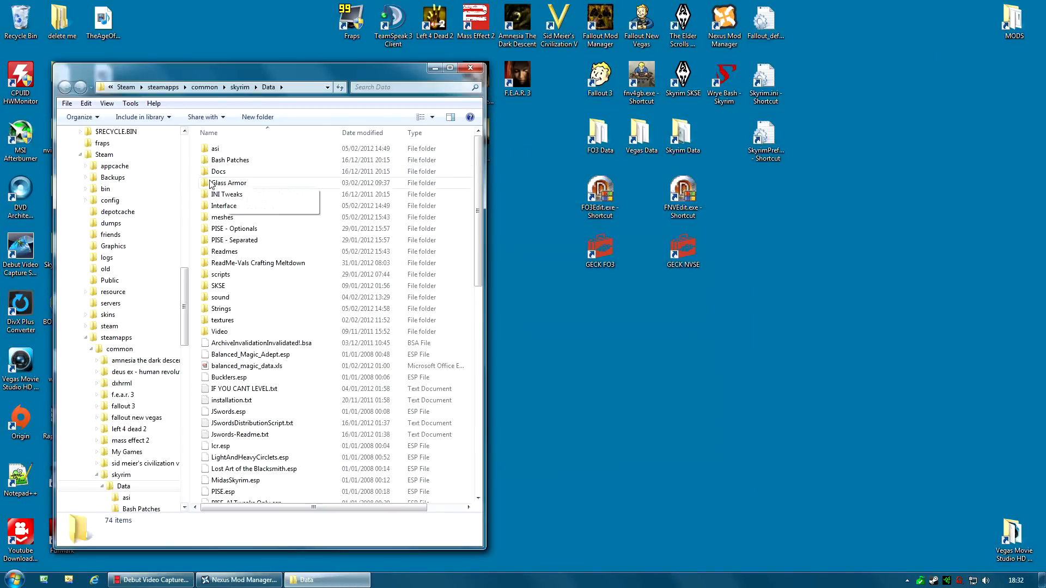
{"action": "scroll", "coordinate": [361, 406], "scroll_direction": "down", "scroll_amount": 6}
{"action": "scroll", "coordinate": [361, 406], "scroll_direction": "down", "scroll_amount": 4}
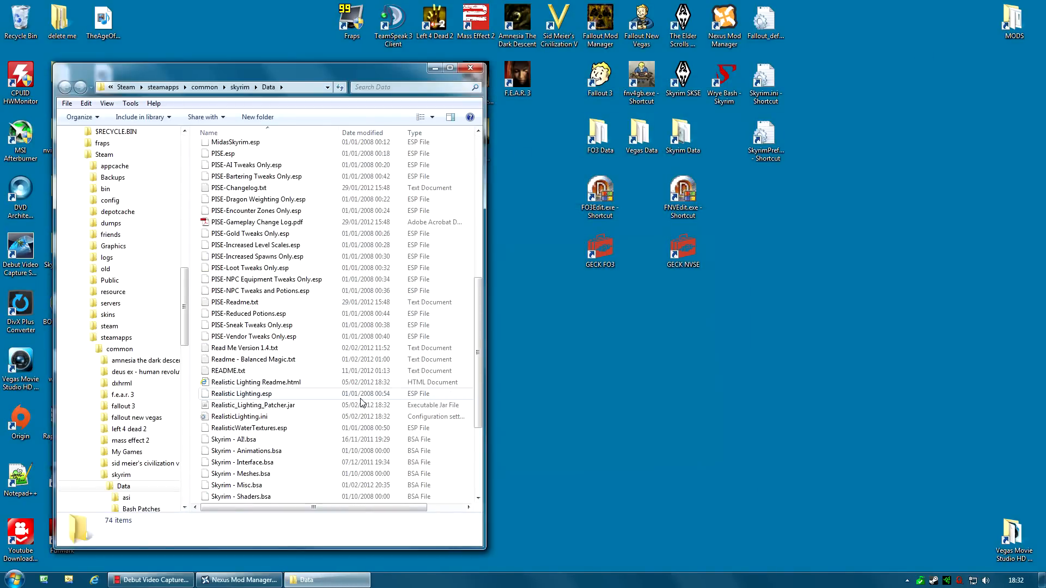
{"action": "left_click", "coordinate": [275, 405]}
{"action": "left_click", "coordinate": [278, 394]}
{"action": "scroll", "coordinate": [282, 396], "scroll_direction": "up", "scroll_amount": 9}
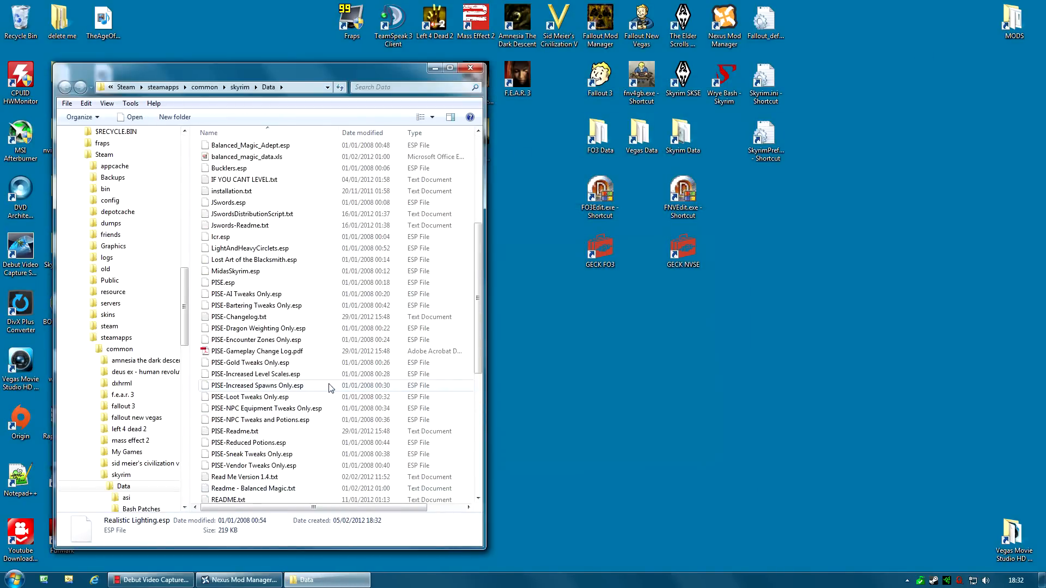
Step: Inspect the snow texture files in the landscape subfolder of textures and close the folder window
{"action": "left_click", "coordinate": [225, 284]}
{"action": "double_click", "coordinate": [225, 287]}
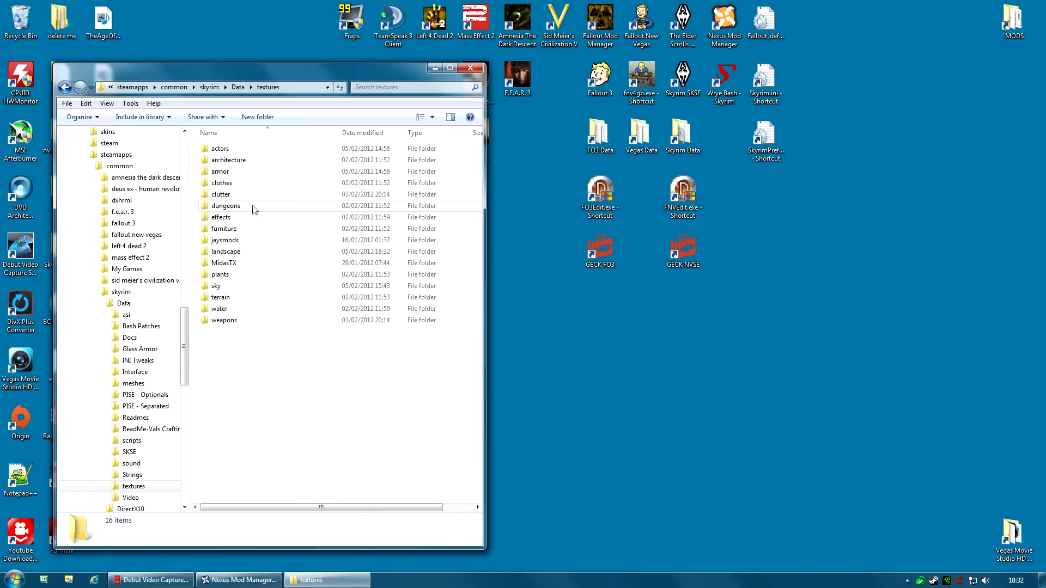
{"action": "double_click", "coordinate": [233, 251]}
{"action": "scroll", "coordinate": [250, 234], "scroll_direction": "down", "scroll_amount": 2}
{"action": "scroll", "coordinate": [250, 234], "scroll_direction": "down", "scroll_amount": 17}
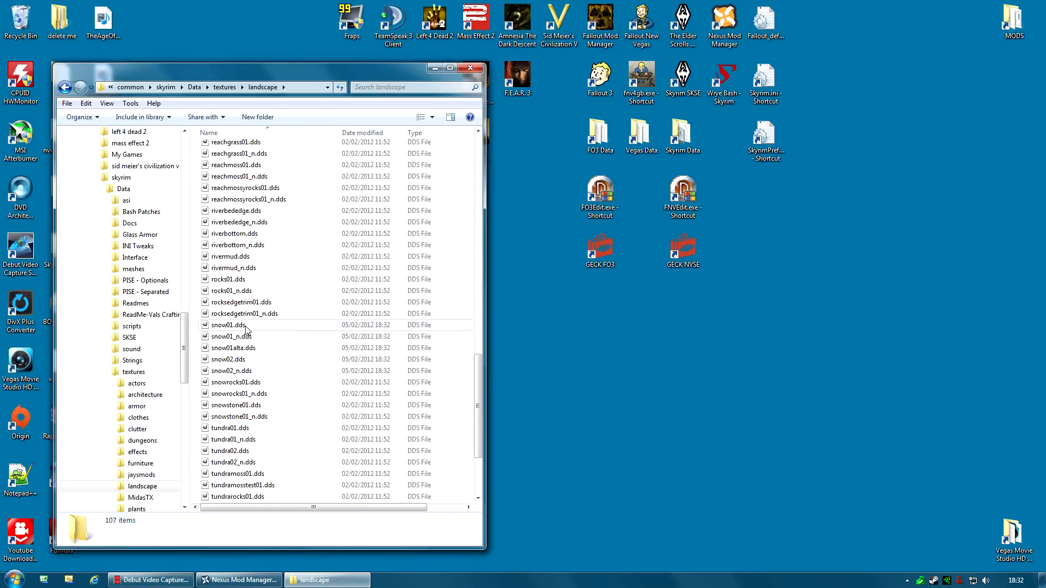
{"action": "left_click", "coordinate": [470, 70]}
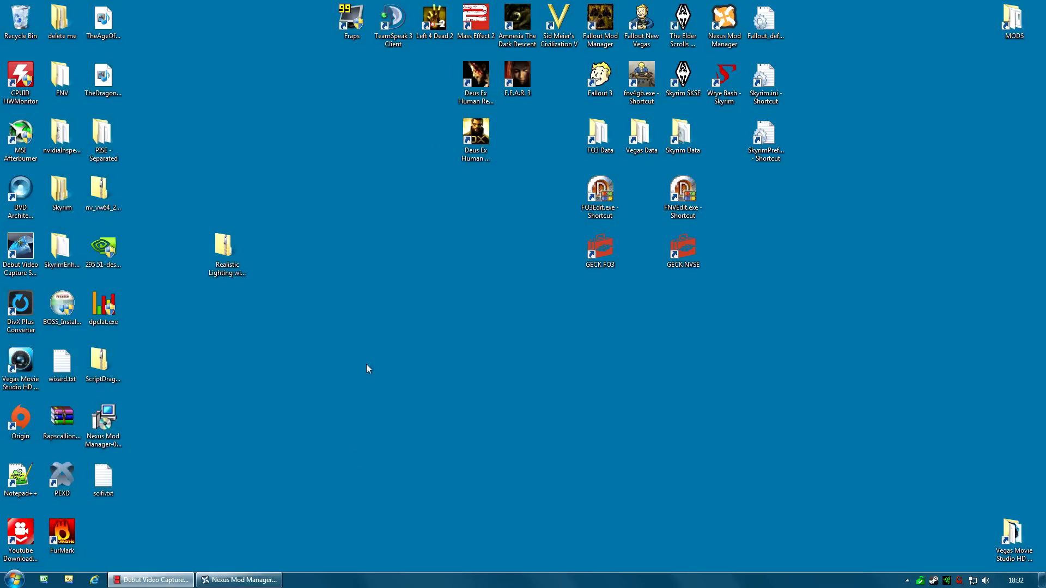
Step: Return to Nexus Mod Manager, review the mod list and activate the Deadly Dragons mod
{"action": "left_click", "coordinate": [239, 579]}
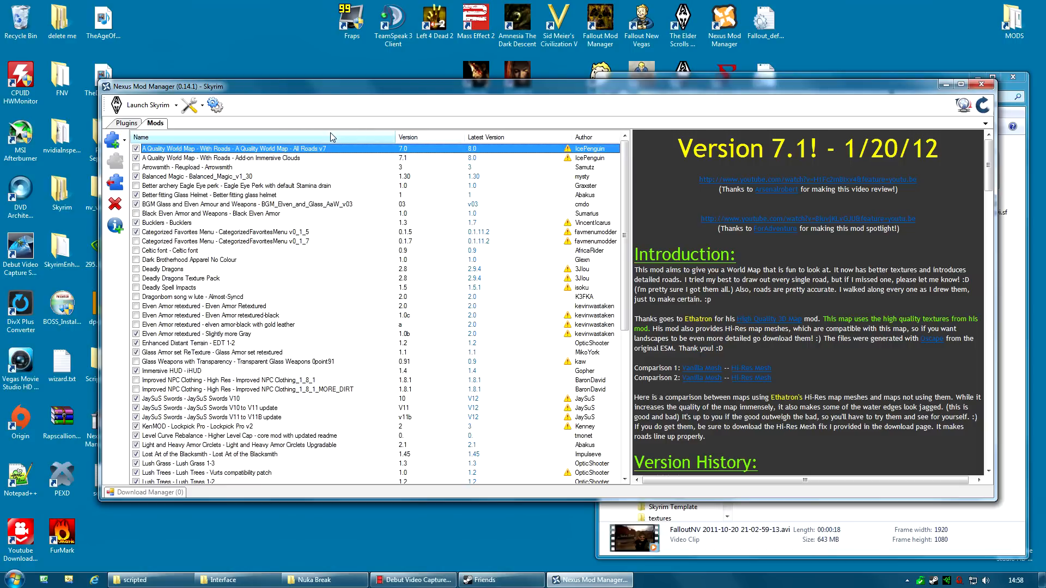
{"action": "scroll", "coordinate": [208, 272], "scroll_direction": "down", "scroll_amount": 5}
{"action": "scroll", "coordinate": [208, 272], "scroll_direction": "down", "scroll_amount": 4}
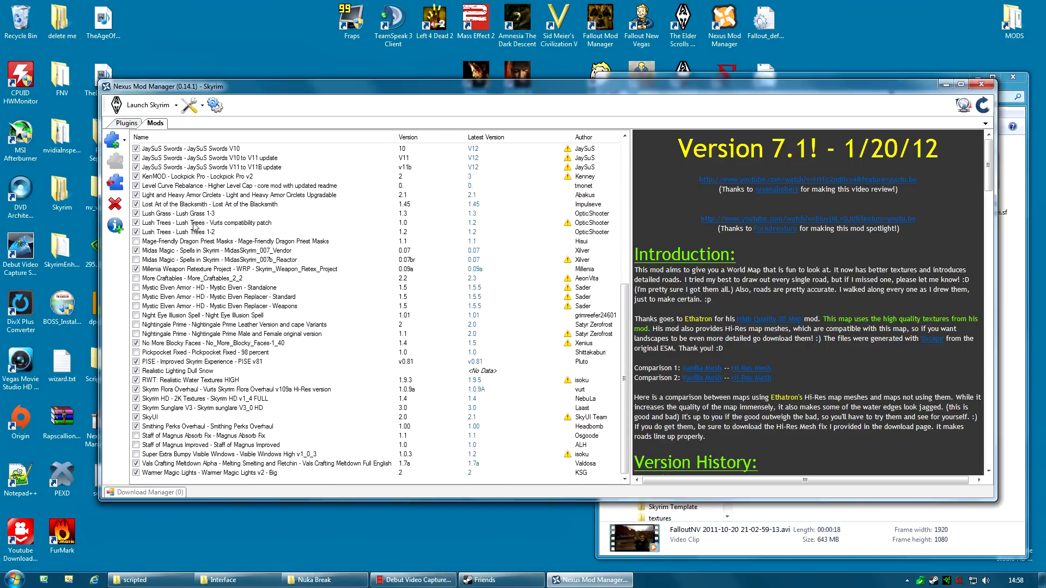
{"action": "scroll", "coordinate": [216, 416], "scroll_direction": "up", "scroll_amount": 9}
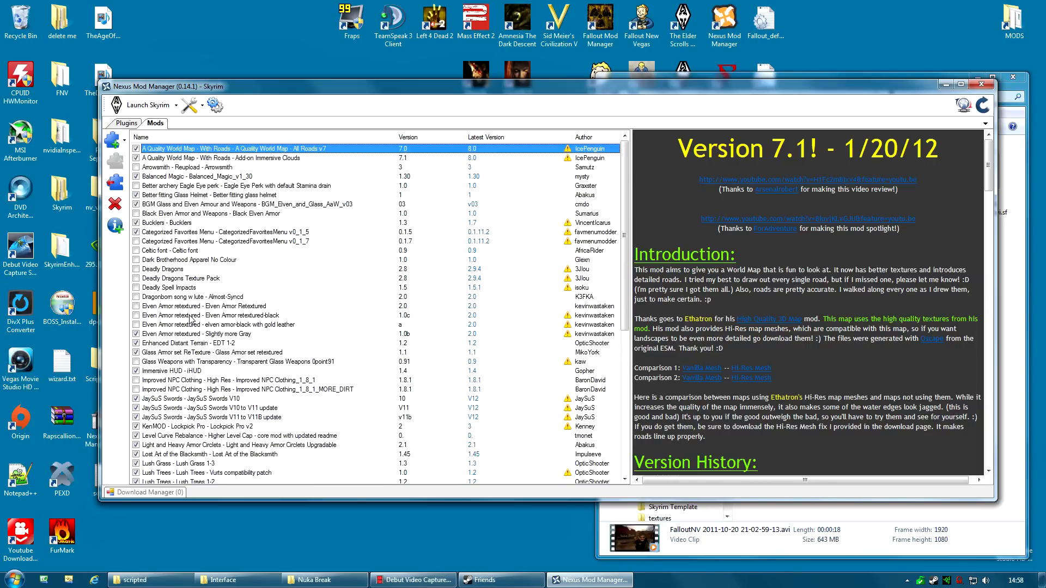
{"action": "left_click", "coordinate": [167, 269]}
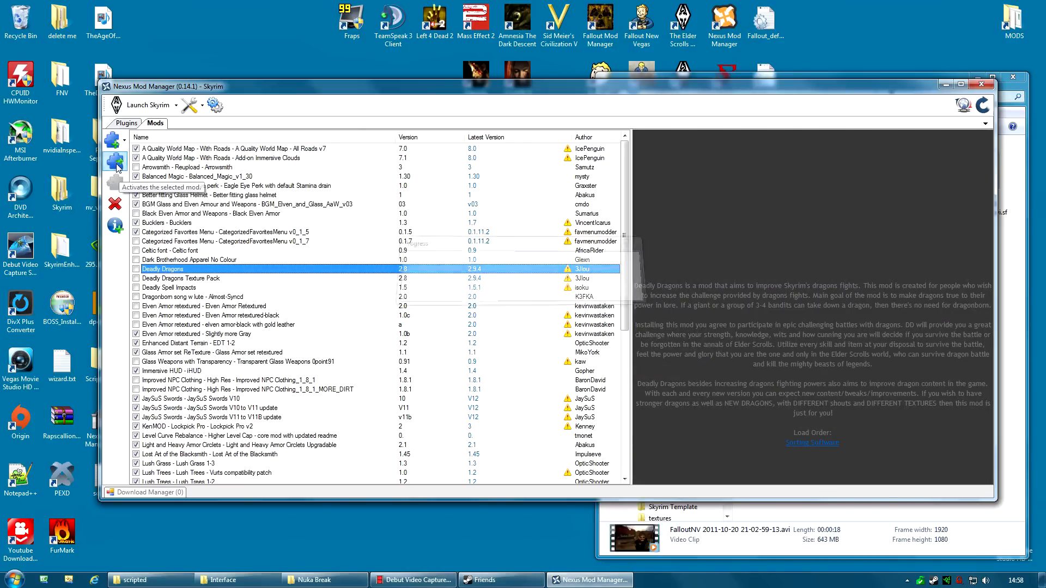
{"action": "left_click", "coordinate": [116, 167]}
{"action": "left_click", "coordinate": [607, 414]}
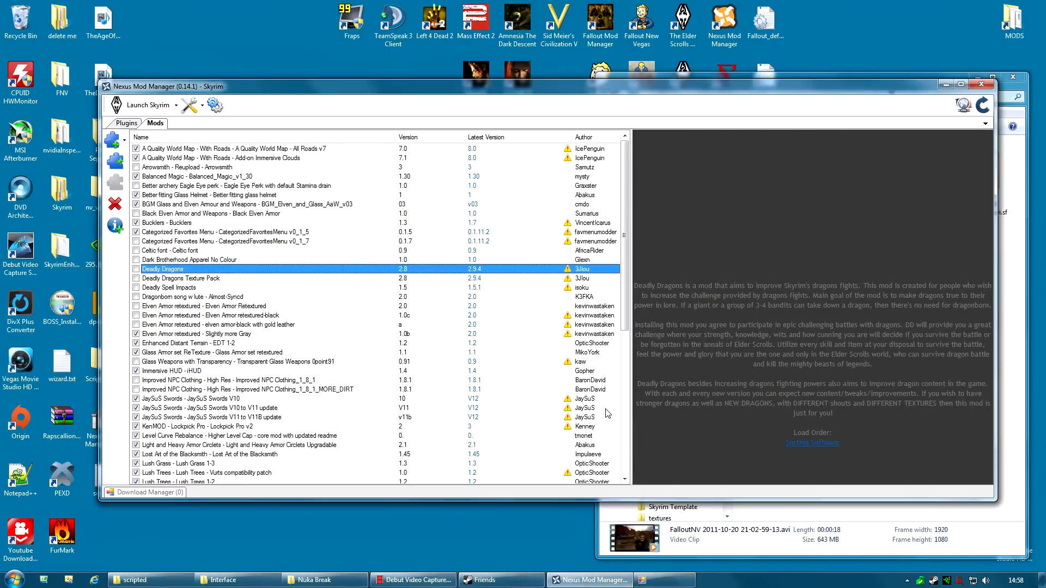
{"action": "left_click", "coordinate": [577, 333]}
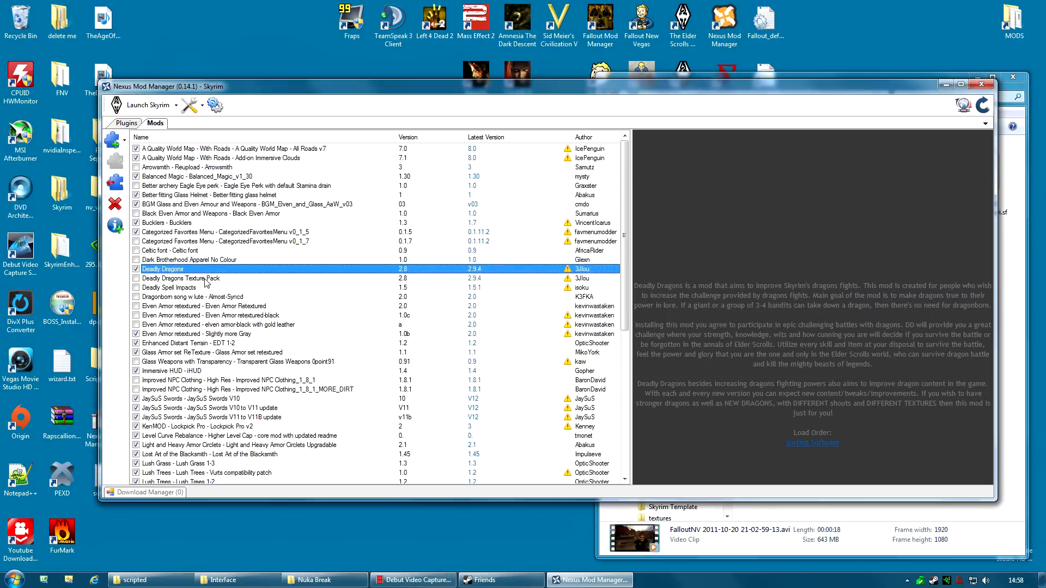
Step: Activate the Deadly Dragons Texture Pack mod
{"action": "left_click", "coordinate": [205, 279]}
{"action": "left_click", "coordinate": [115, 161]}
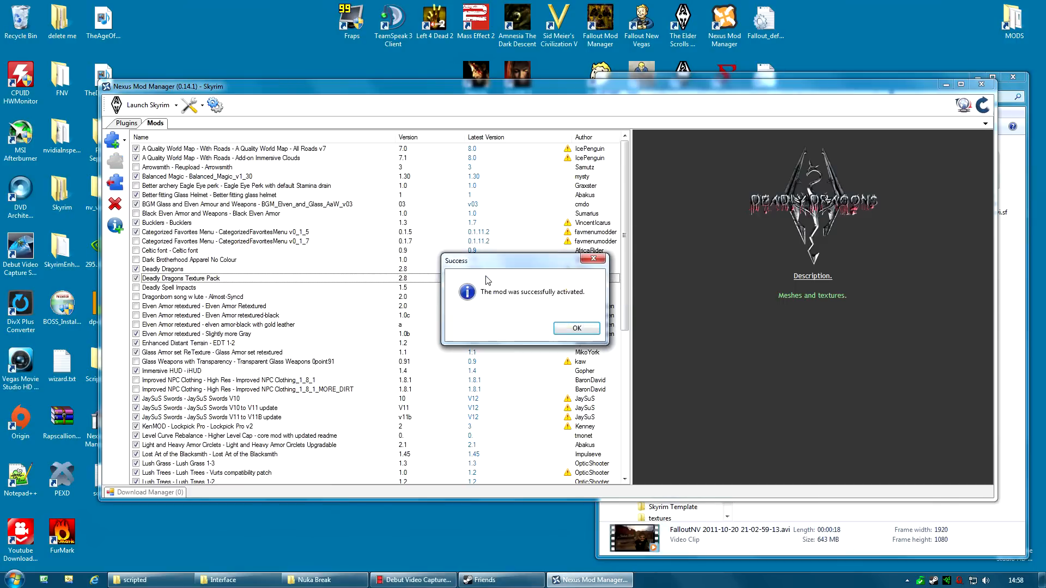
{"action": "left_click", "coordinate": [578, 329]}
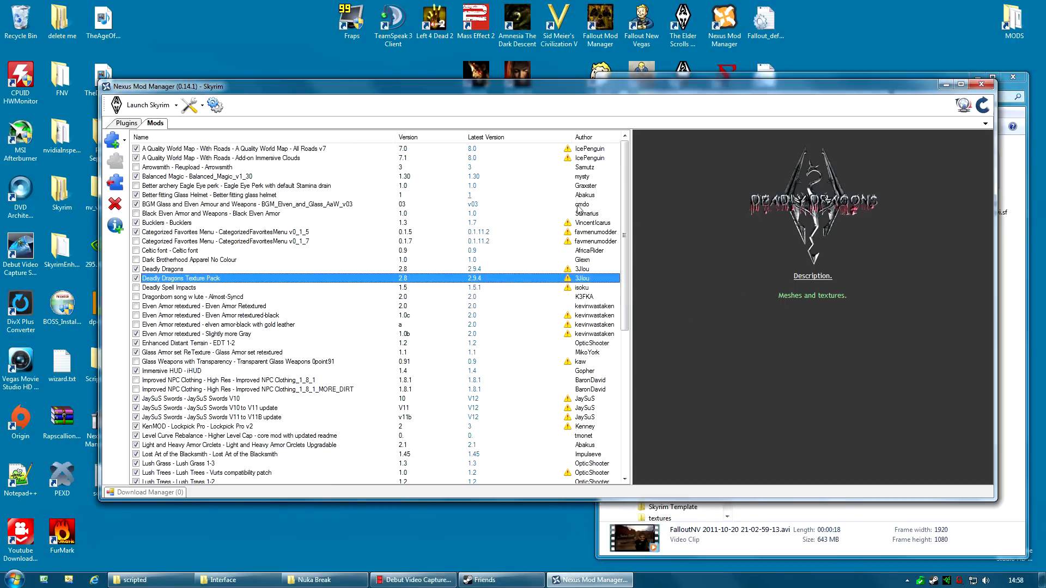
Step: Deactivate the Deadly Dragons Texture Pack and the main Deadly Dragons mod
{"action": "left_click", "coordinate": [115, 183]}
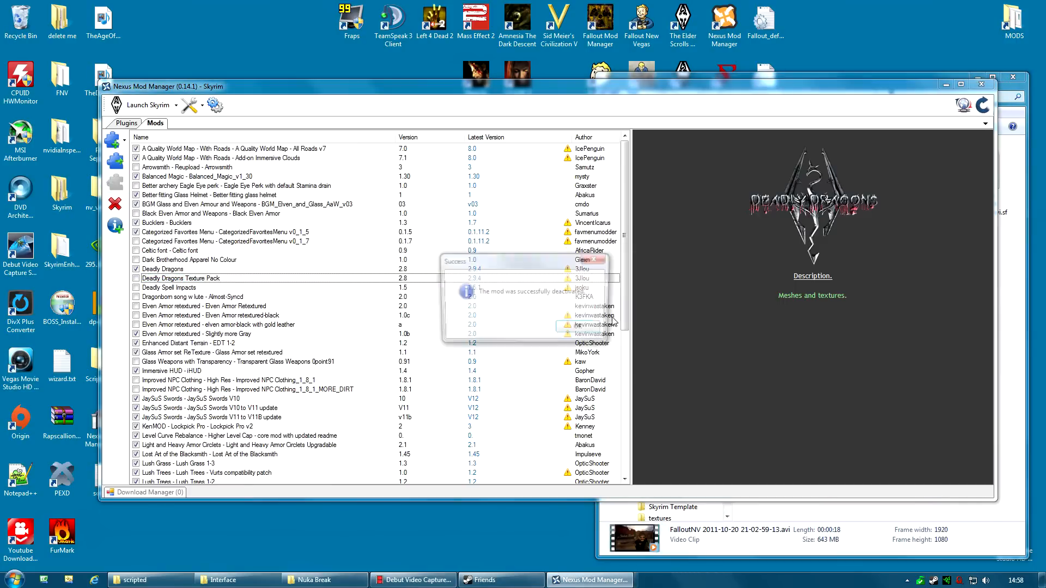
{"action": "left_click", "coordinate": [580, 330]}
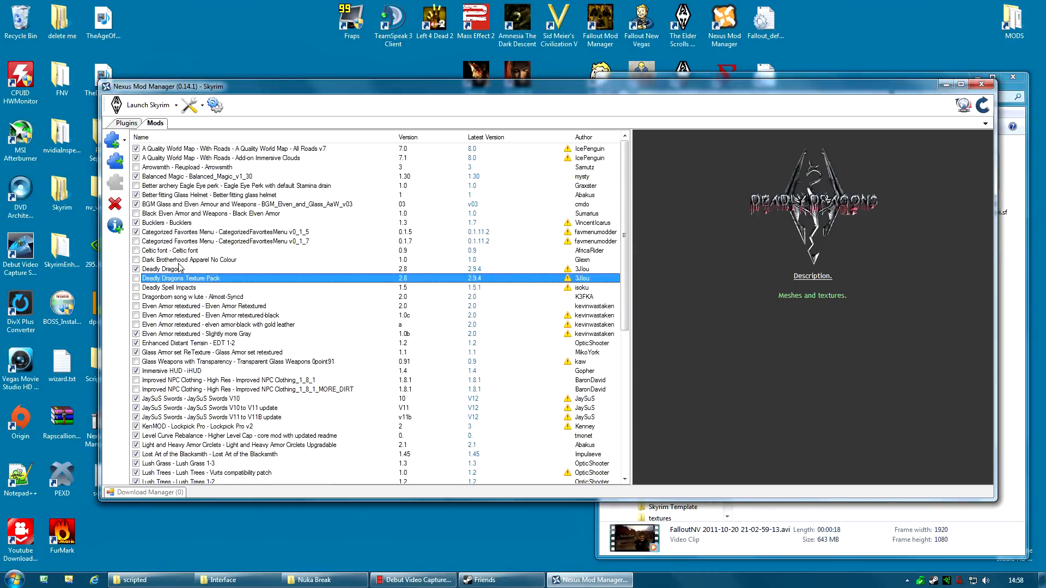
{"action": "left_click", "coordinate": [177, 269]}
{"action": "left_click", "coordinate": [112, 188]}
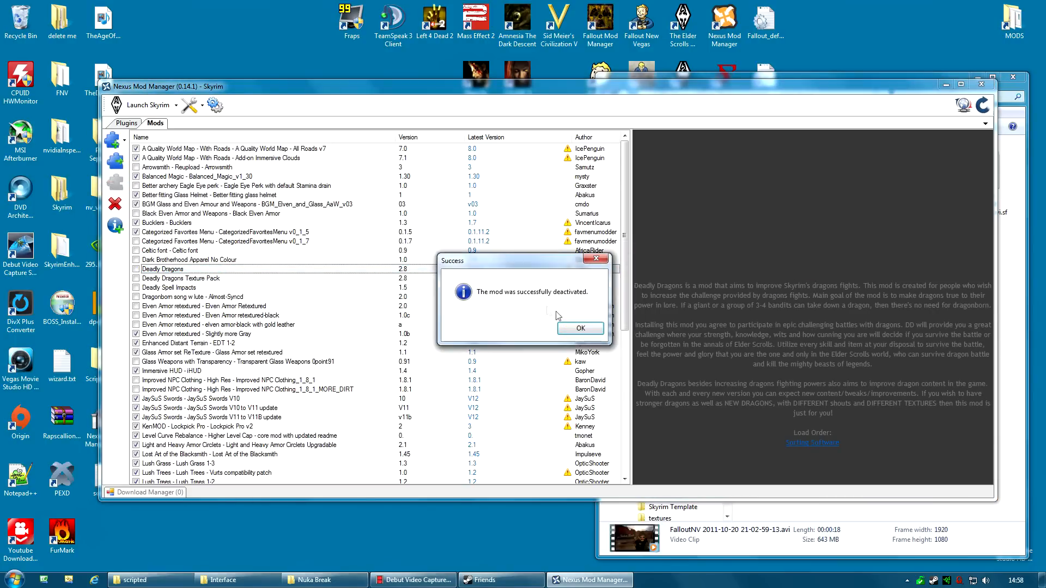
{"action": "left_click", "coordinate": [572, 328]}
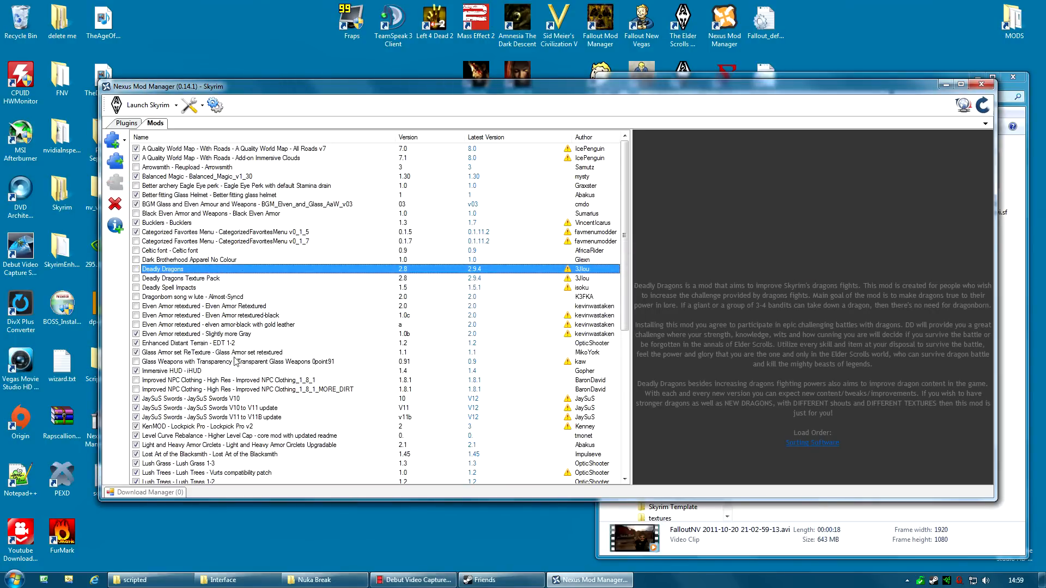
Step: Deactivate the Elven Armor retextured - Slightly more Gray mod
{"action": "left_click", "coordinate": [176, 335]}
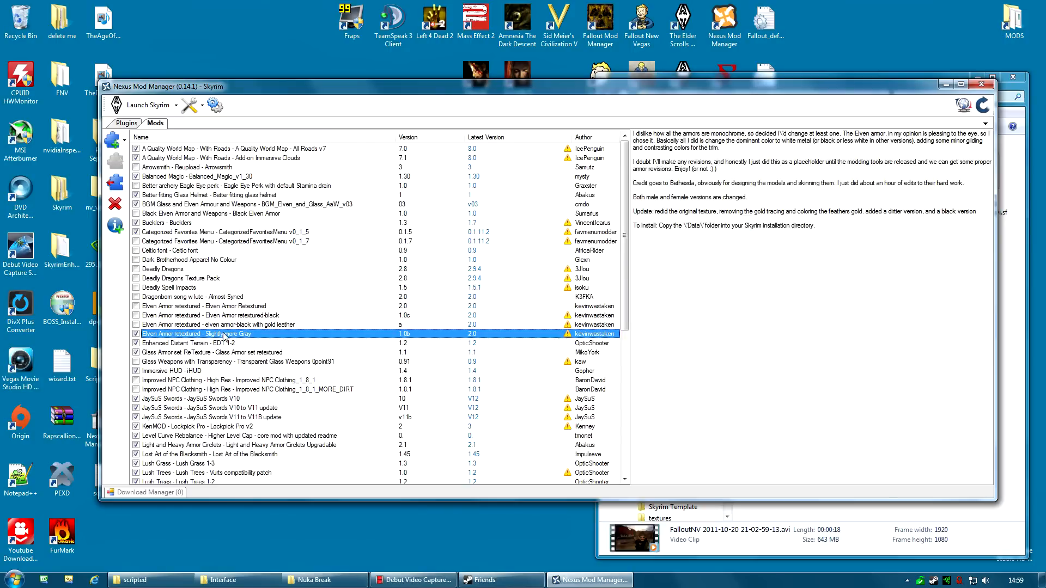
{"action": "left_click", "coordinate": [116, 184]}
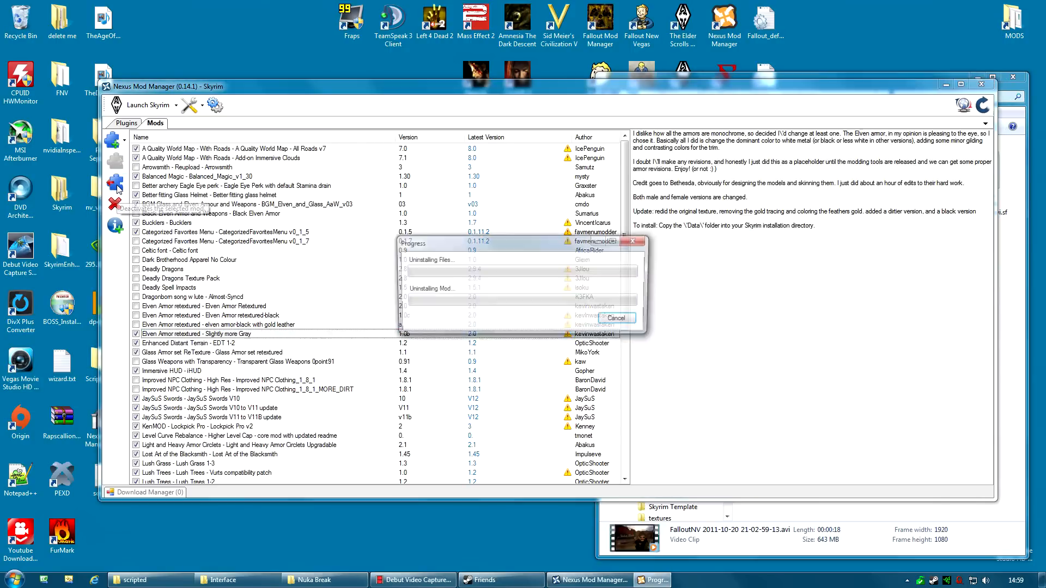
{"action": "left_click", "coordinate": [572, 328]}
Step: Activate the Elven Armor retextured-black mod and allow it to overwrite all conflicting files
{"action": "left_click", "coordinate": [244, 318]}
{"action": "left_click", "coordinate": [115, 161]}
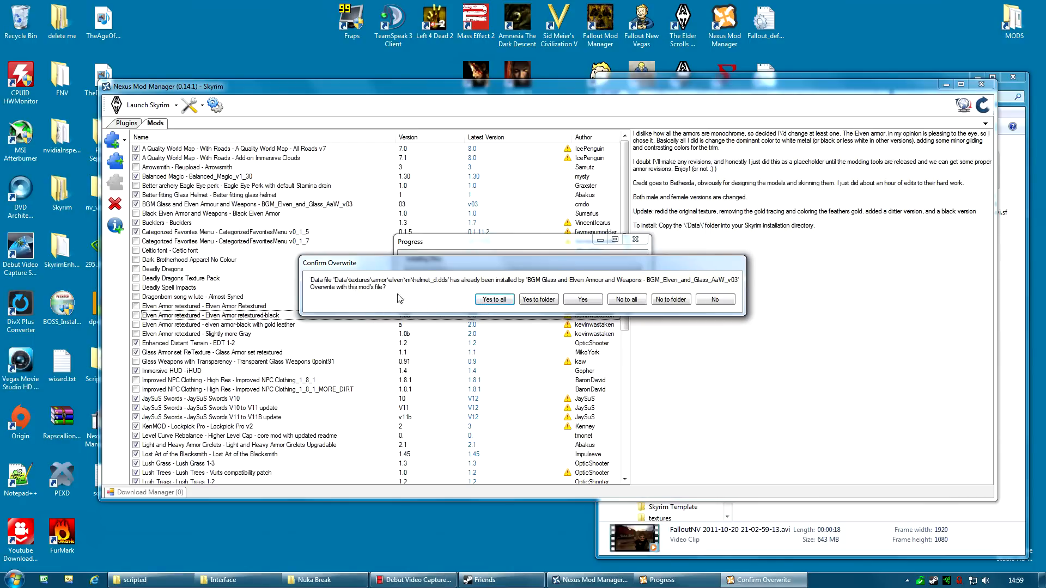
{"action": "left_click", "coordinate": [496, 303]}
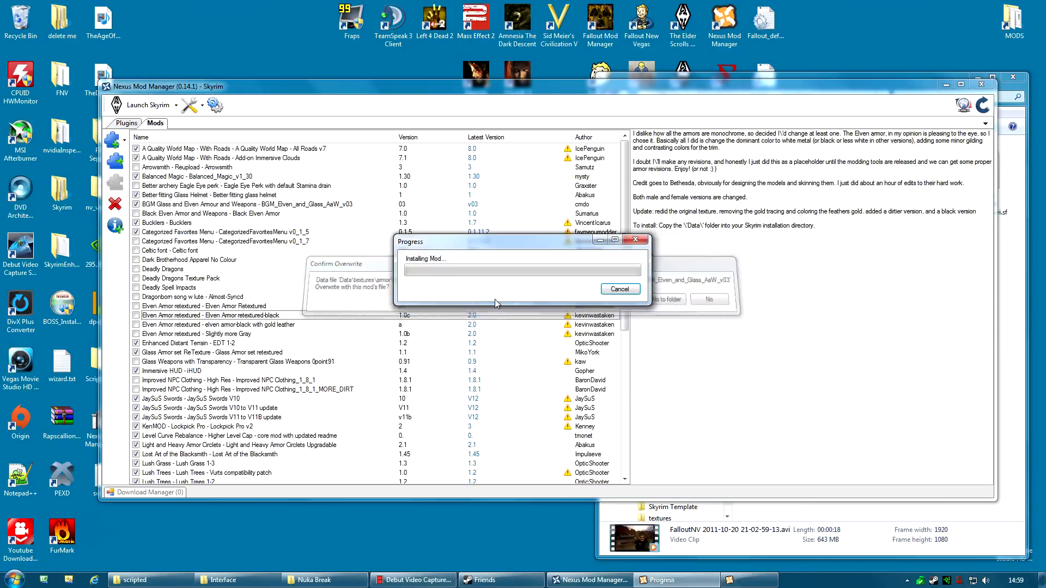
{"action": "left_click", "coordinate": [570, 329]}
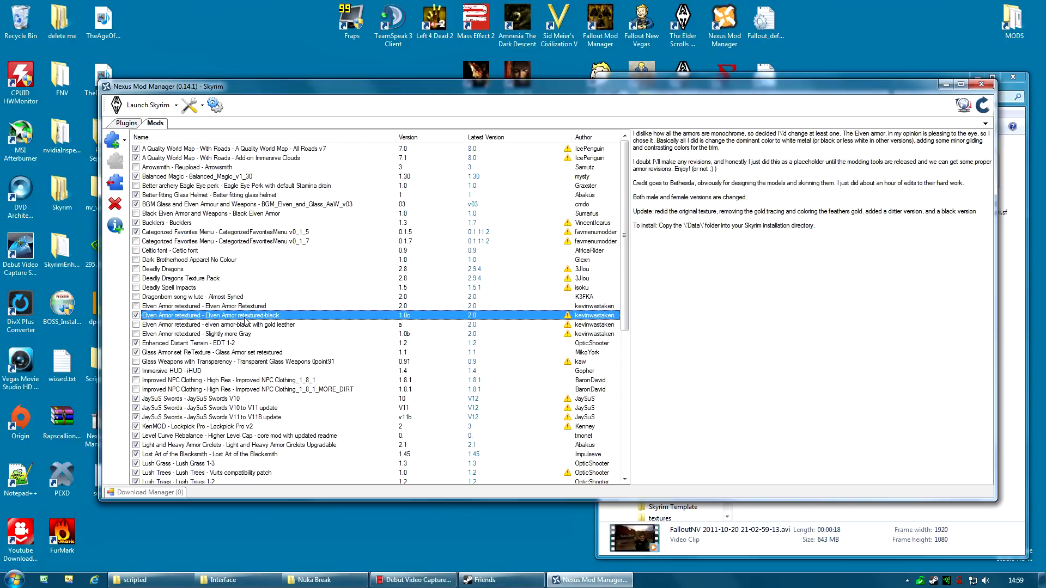
Step: Swap Elven Armor retextured-black for the Slightly more Gray version, overwriting all conflicting files
{"action": "left_click", "coordinate": [113, 185]}
{"action": "left_click", "coordinate": [578, 331]}
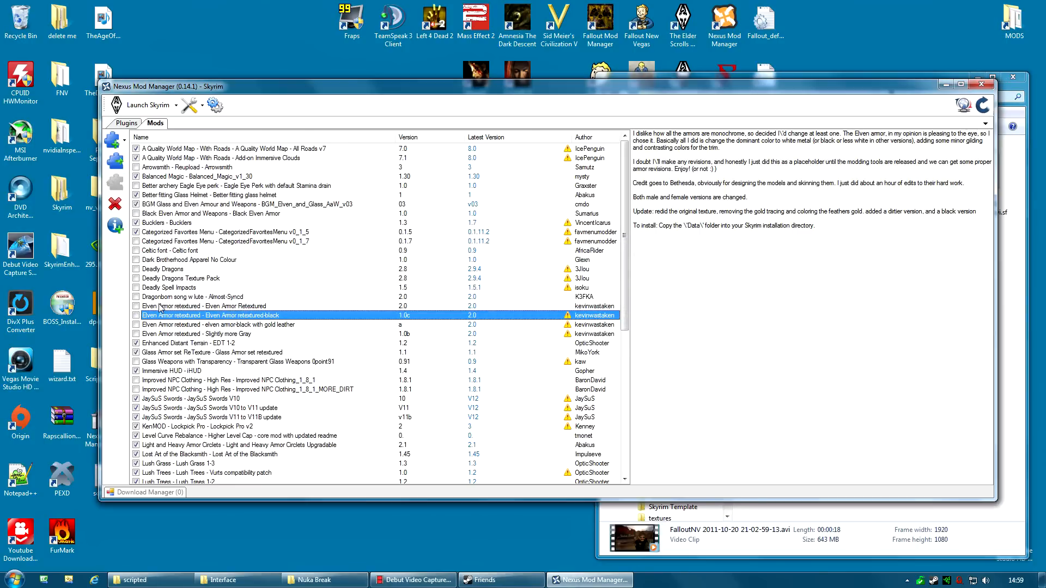
{"action": "left_click", "coordinate": [191, 334]}
{"action": "left_click", "coordinate": [113, 162]}
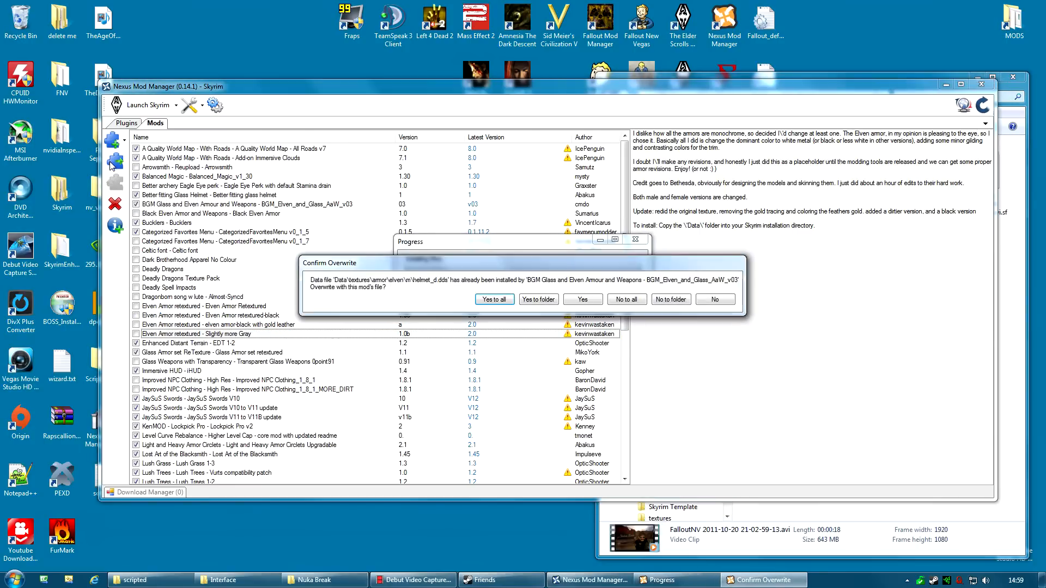
{"action": "left_click", "coordinate": [494, 300]}
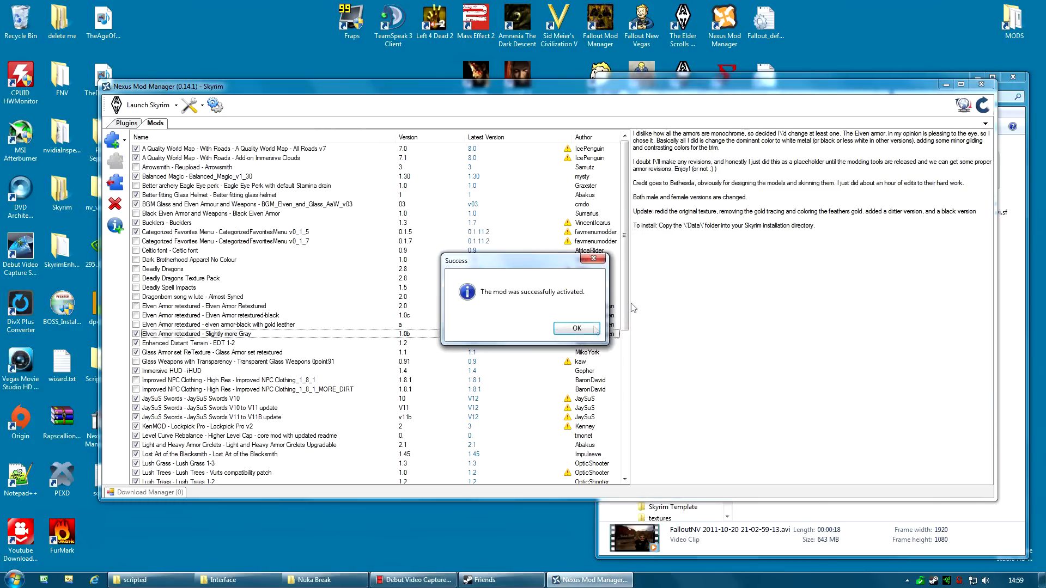
{"action": "left_click", "coordinate": [574, 328]}
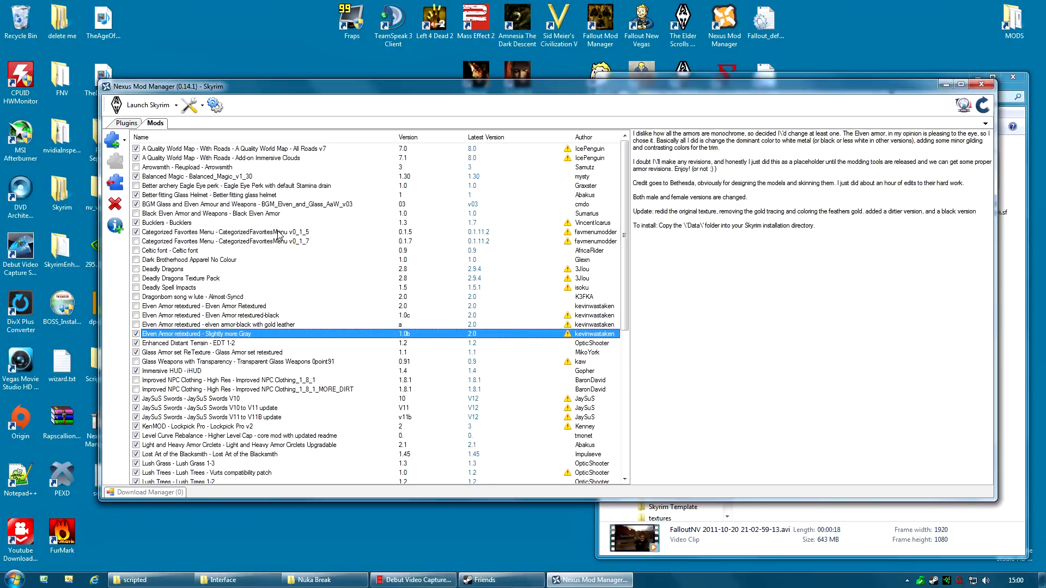
Step: Deactivate the Slightly more Gray version of Elven Armor retextured again
{"action": "left_click_drag", "start_coordinate": [627, 326], "coordinate": [628, 250]}
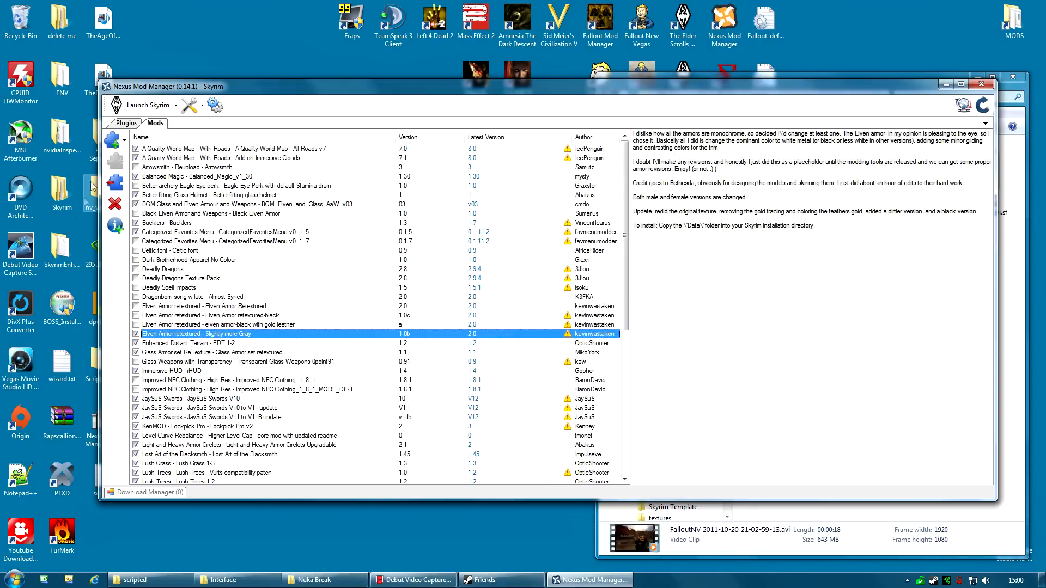
{"action": "left_click", "coordinate": [108, 187]}
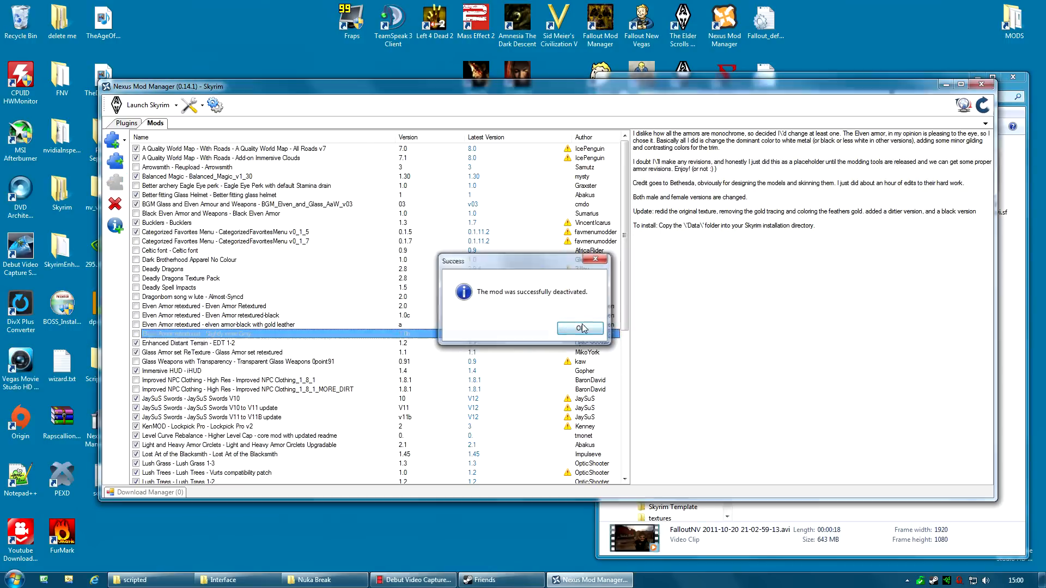
{"action": "left_click", "coordinate": [561, 329]}
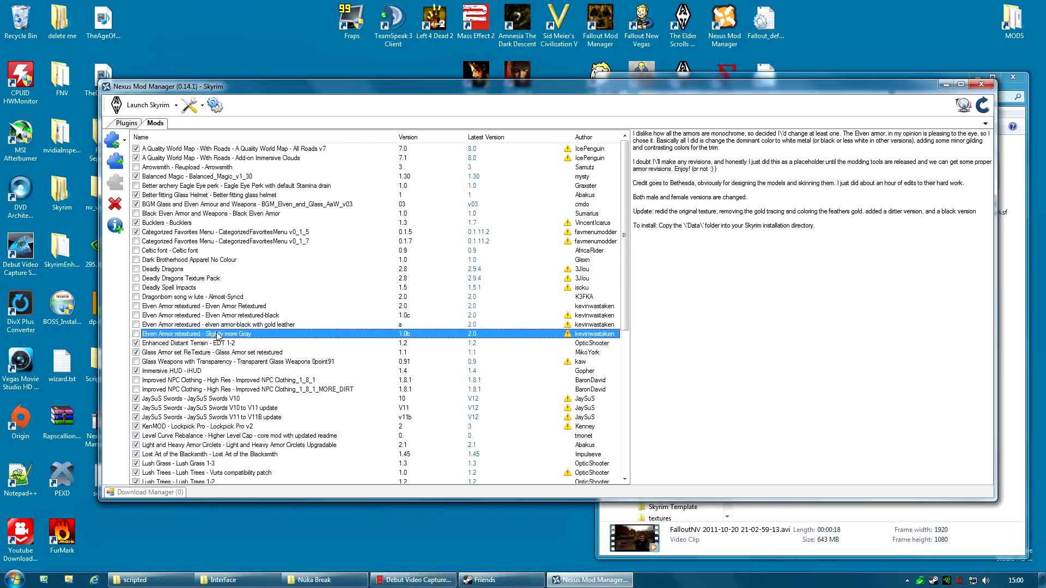
Step: Reactivate Elven Armor retextured - Slightly more Gray, overwriting all conflicting files, and deactivate it again
{"action": "left_click", "coordinate": [112, 162]}
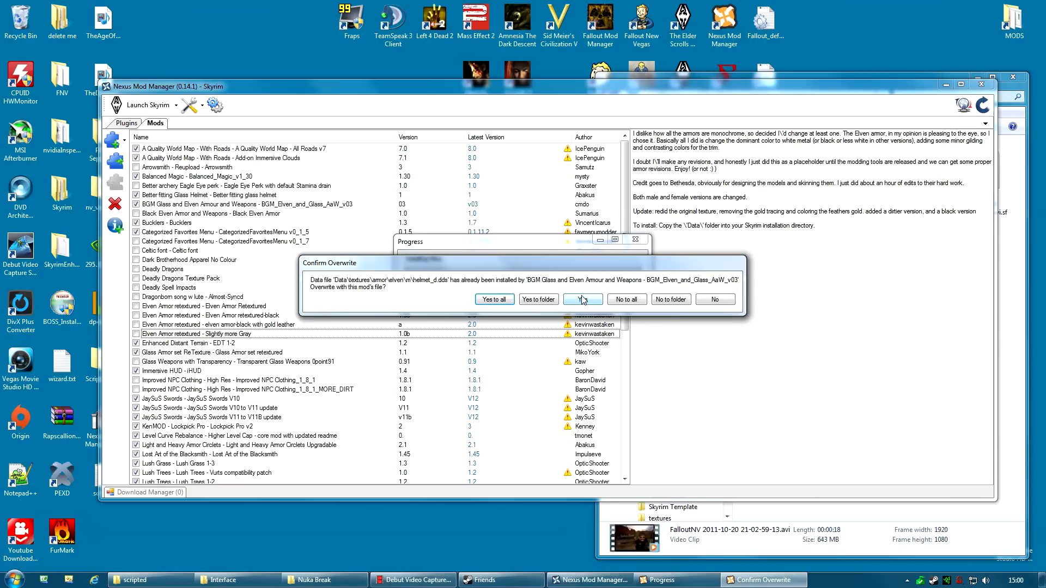
{"action": "left_click", "coordinate": [493, 300]}
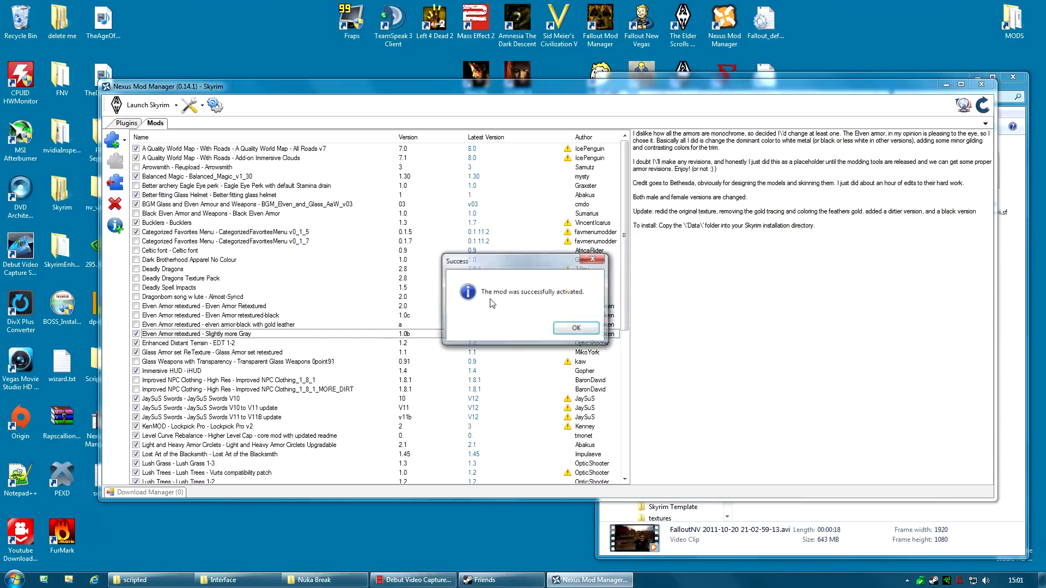
{"action": "left_click", "coordinate": [573, 328]}
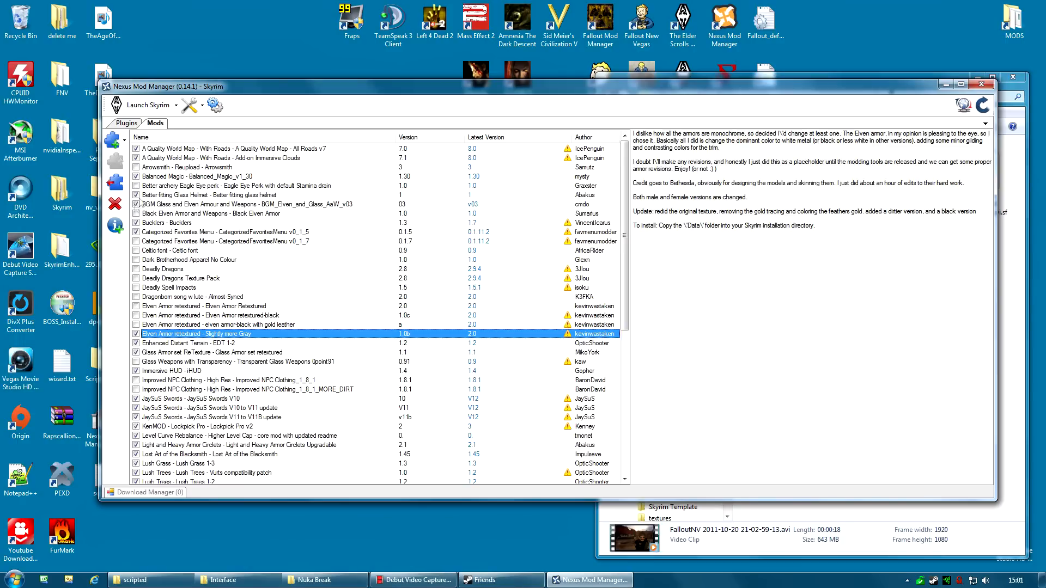
{"action": "left_click", "coordinate": [115, 185]}
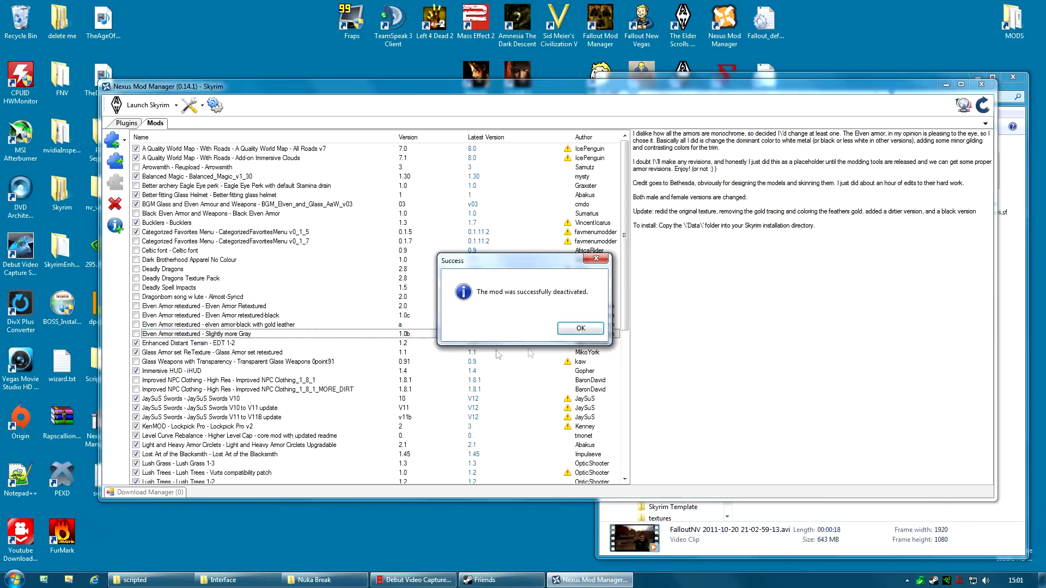
{"action": "left_click", "coordinate": [566, 329]}
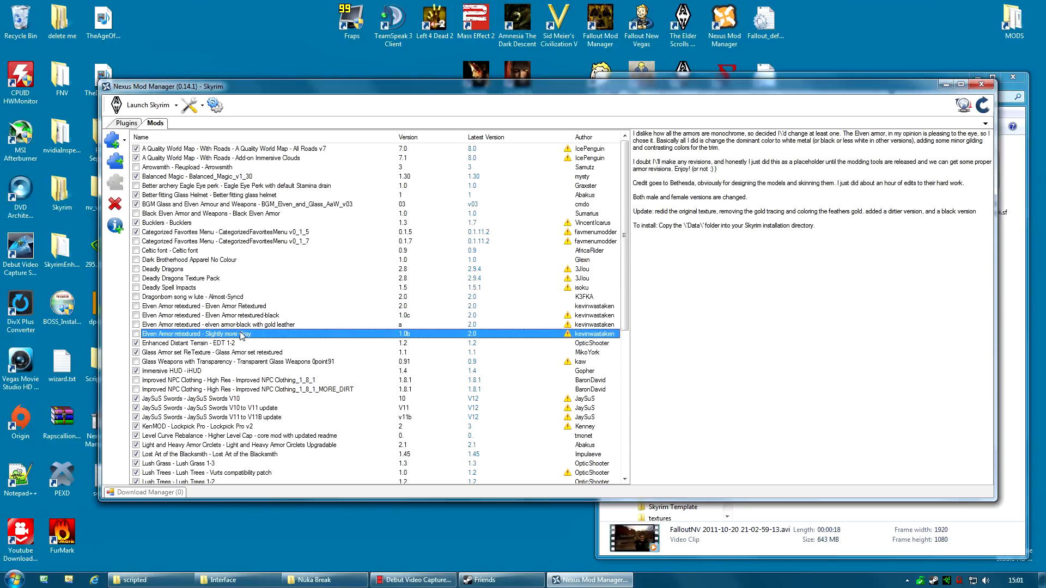
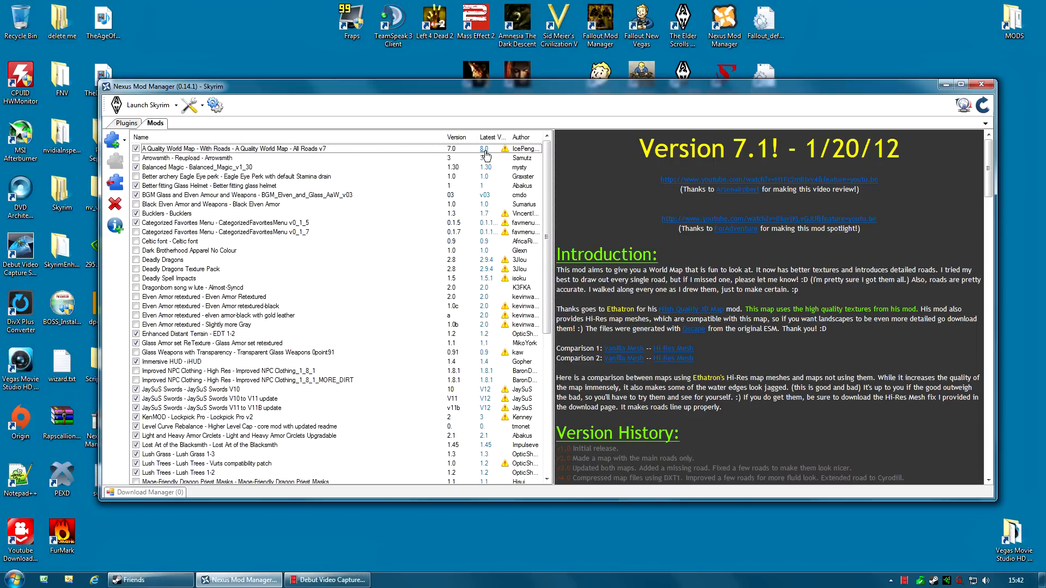
Step: Open the web page of A Quality World Map - With Roads and download A Quality World Map Installer into the mod manager
{"action": "left_click", "coordinate": [484, 154]}
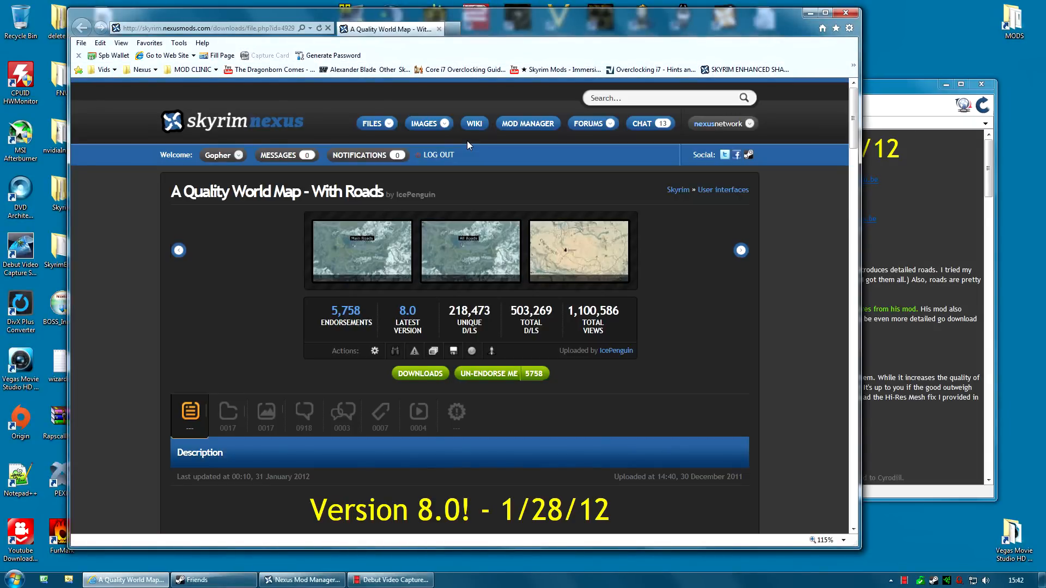
{"action": "scroll", "coordinate": [229, 371], "scroll_direction": "down", "scroll_amount": 3}
{"action": "left_click", "coordinate": [222, 286]}
{"action": "scroll", "coordinate": [222, 286], "scroll_direction": "down", "scroll_amount": 1}
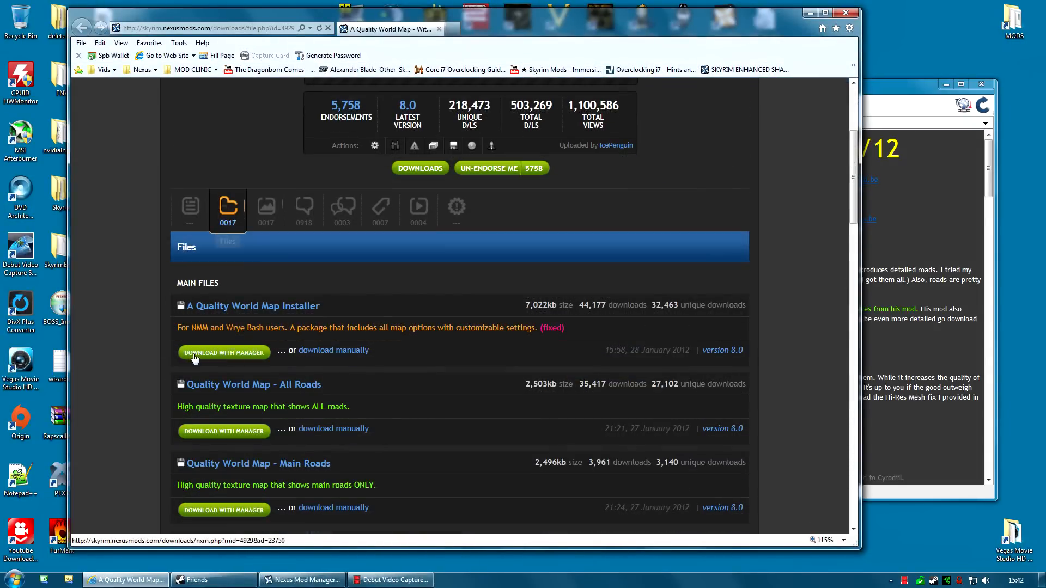
{"action": "scroll", "coordinate": [114, 280], "scroll_direction": "down", "scroll_amount": 1}
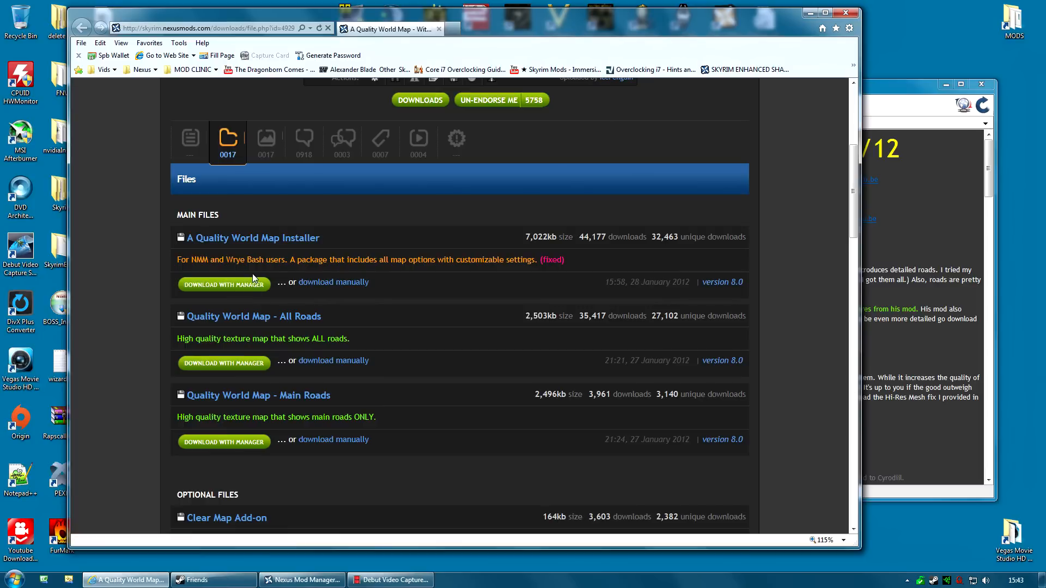
{"action": "left_click", "coordinate": [228, 286]}
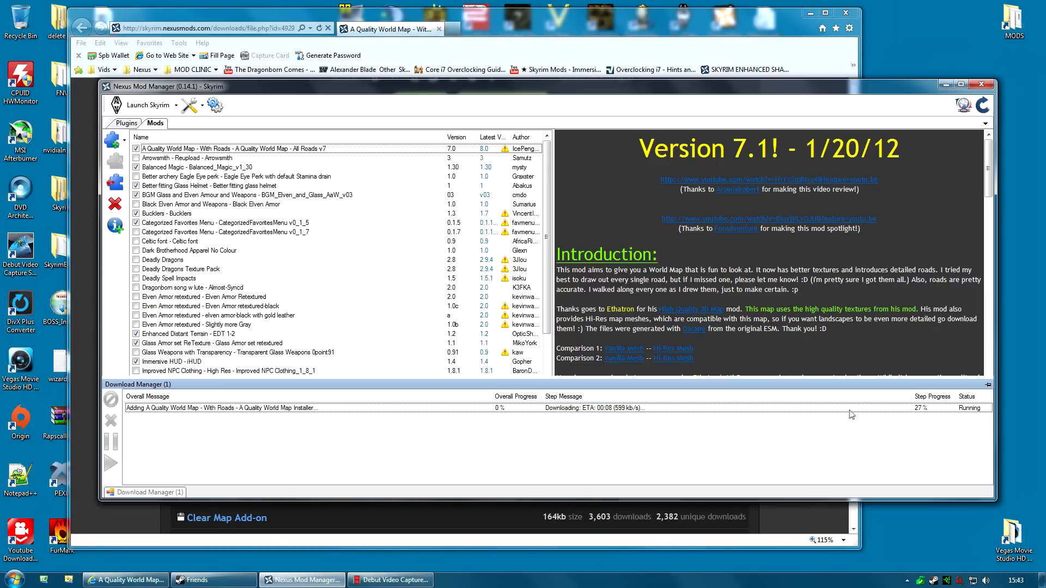
{"action": "left_click", "coordinate": [868, 410]}
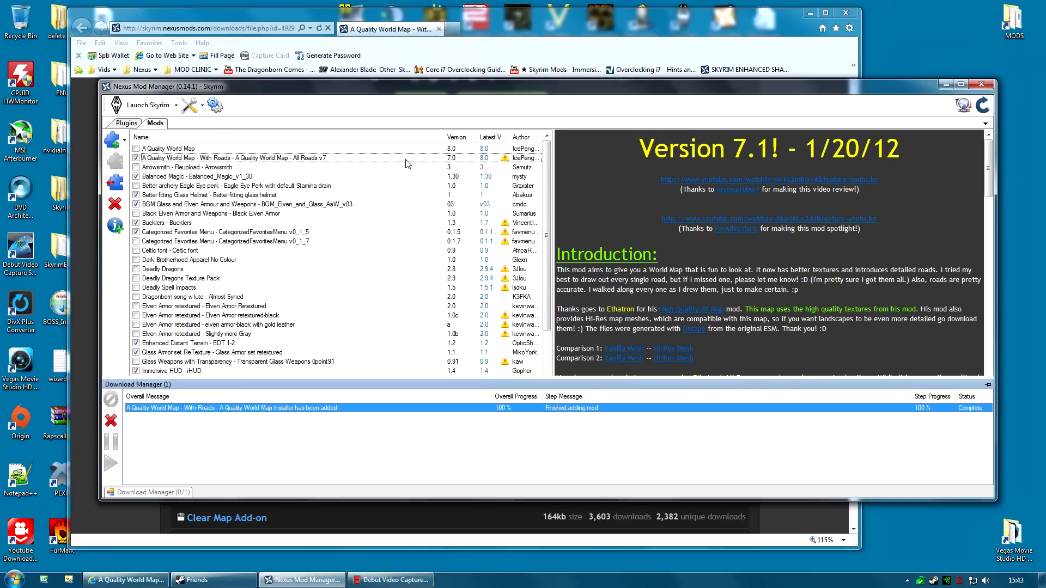
Step: Deactivate the old version 7.0 of A Quality World Map - With Roads
{"action": "left_click", "coordinate": [178, 150]}
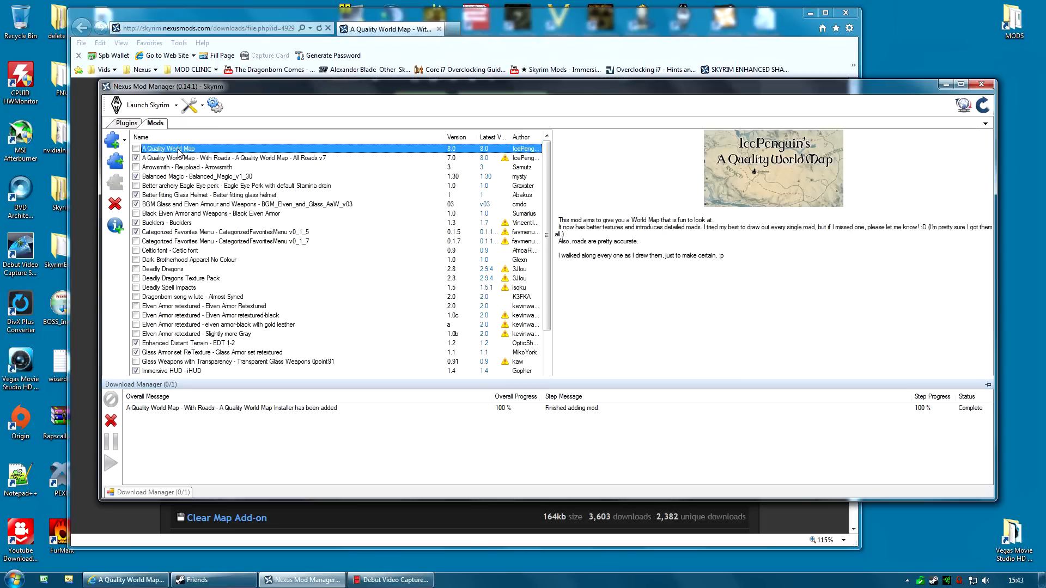
{"action": "left_click", "coordinate": [221, 159]}
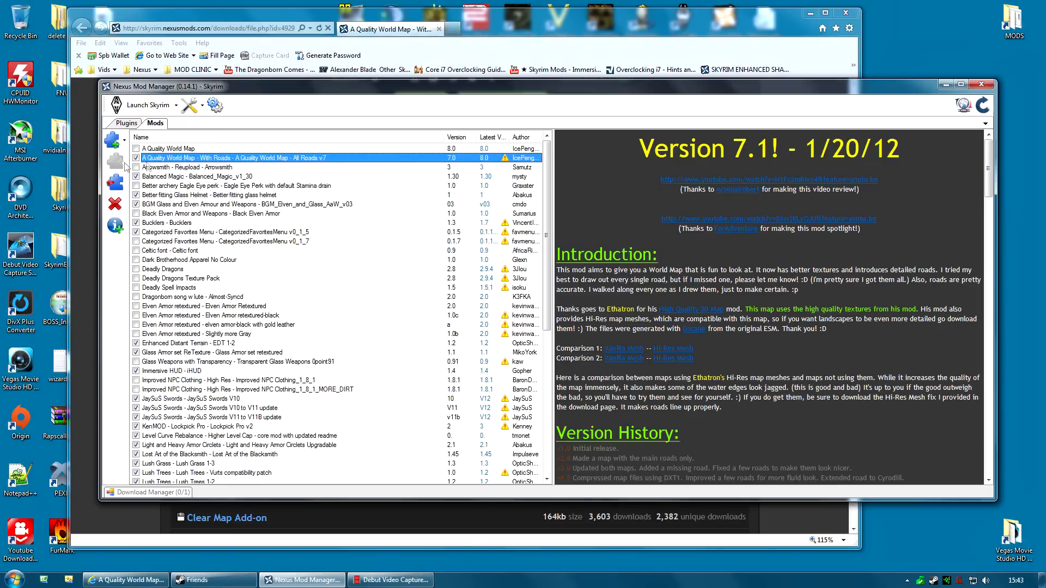
{"action": "left_click", "coordinate": [121, 187]}
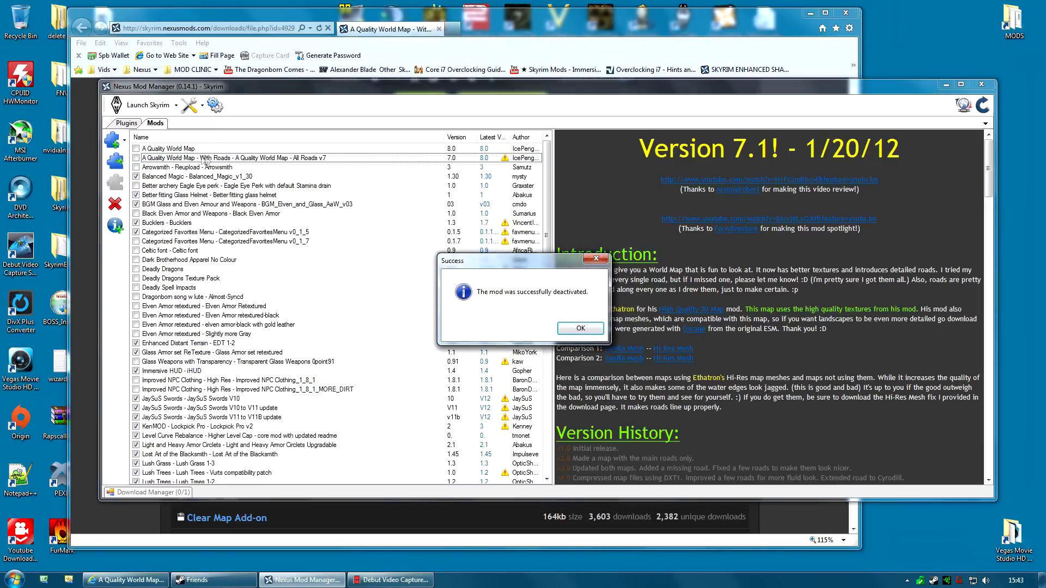
{"action": "key", "text": "Return"}
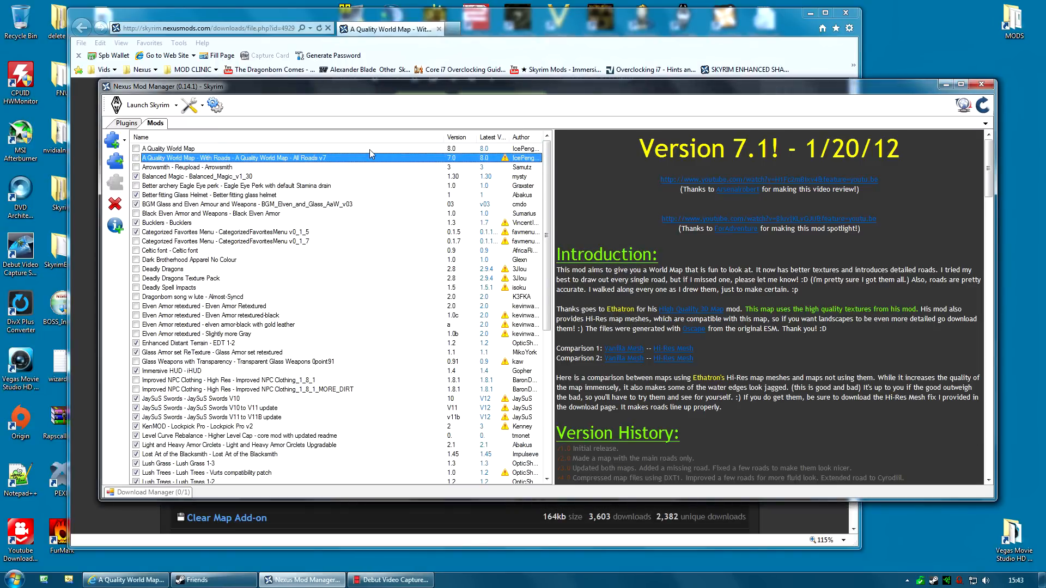
Step: Activate A Quality World Map 8.0, installing Quality Map (HiRes) with all roads and the Clear Map Add-on
{"action": "left_click", "coordinate": [369, 150]}
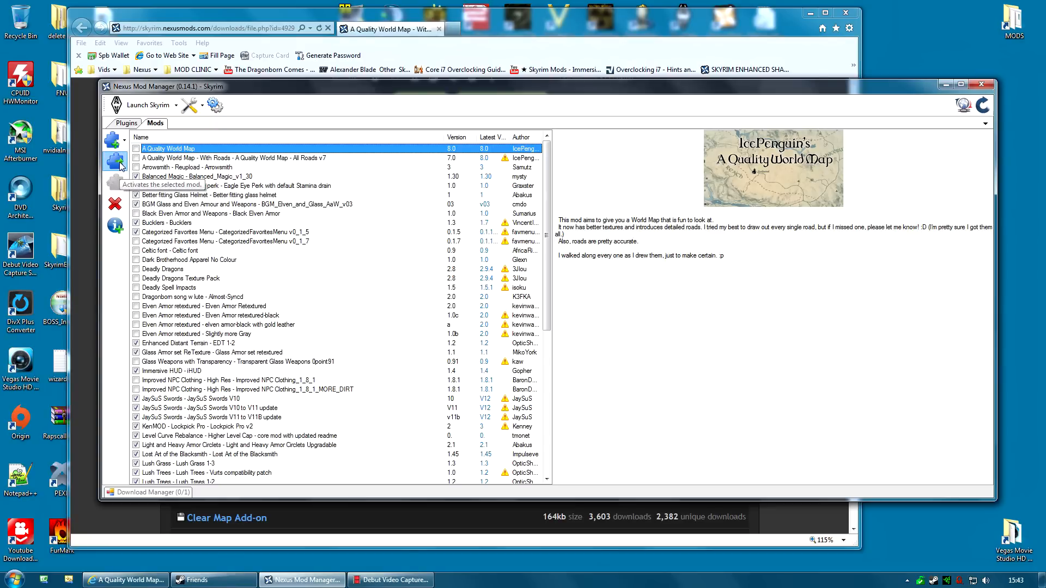
{"action": "left_click", "coordinate": [119, 163]}
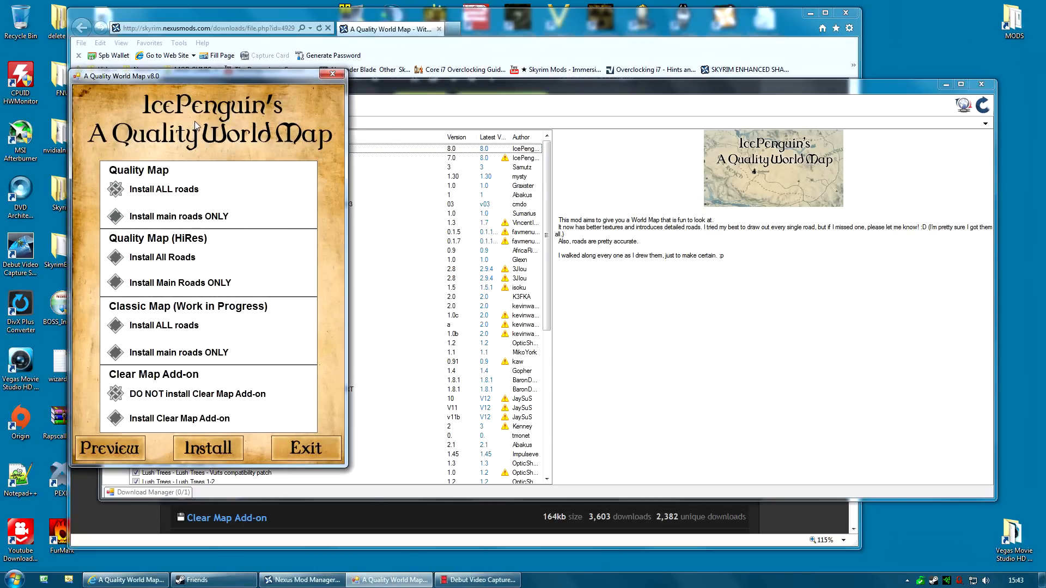
{"action": "left_click_drag", "start_coordinate": [195, 79], "coordinate": [565, 51]}
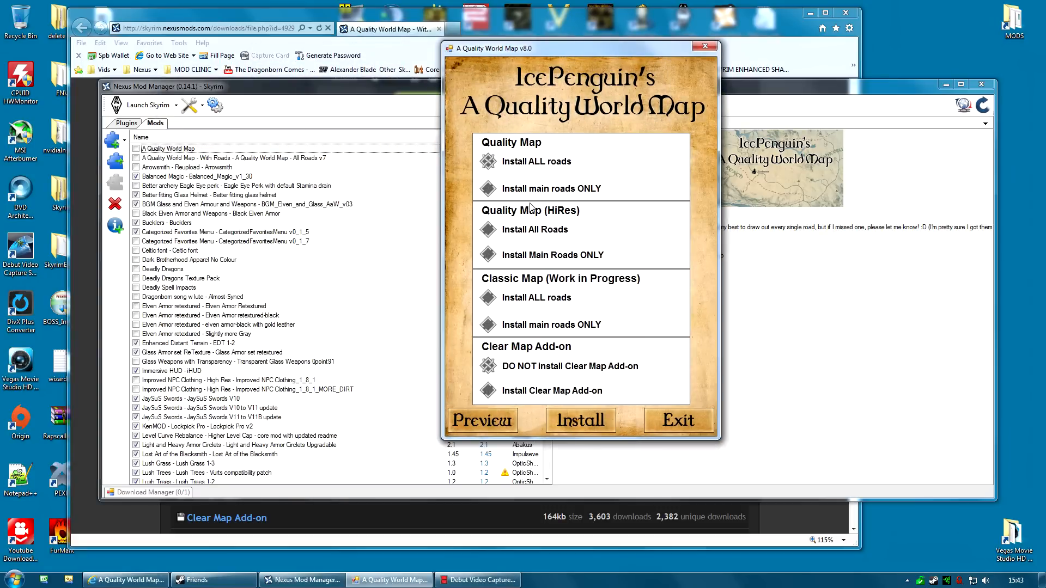
{"action": "left_click", "coordinate": [487, 232]}
{"action": "left_click", "coordinate": [488, 391]}
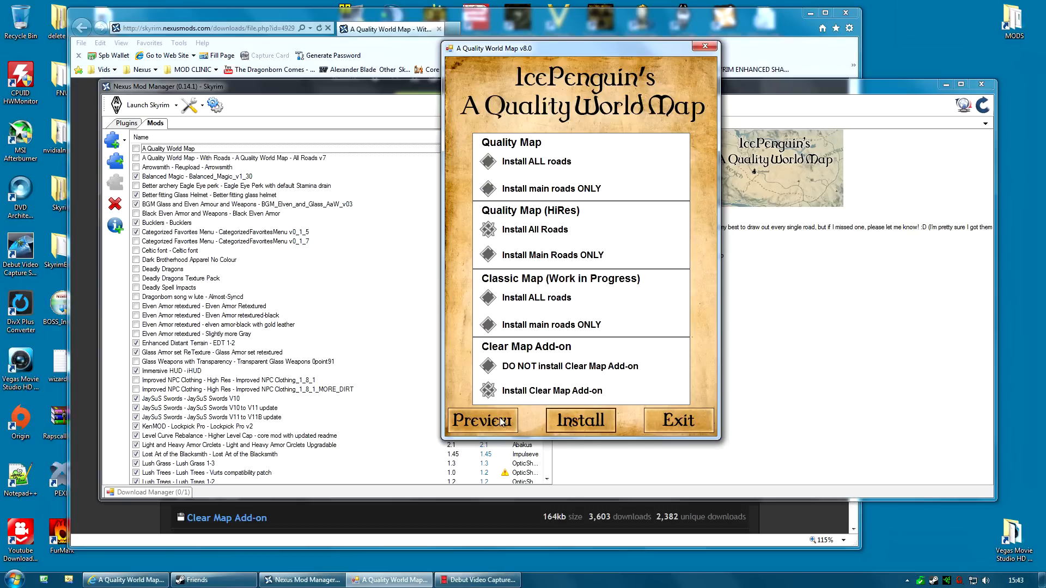
{"action": "left_click", "coordinate": [569, 423]}
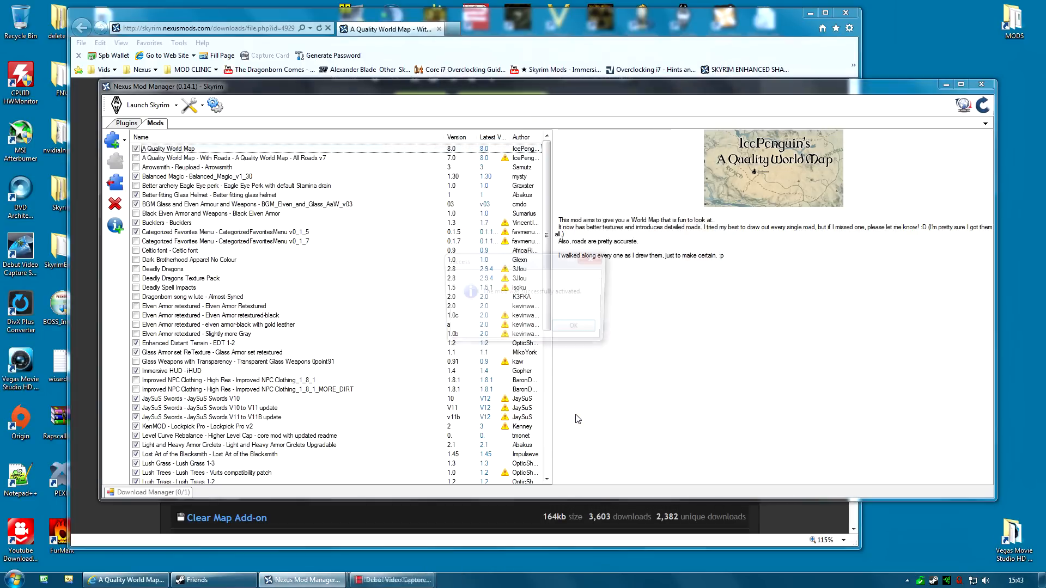
{"action": "left_click", "coordinate": [567, 327]}
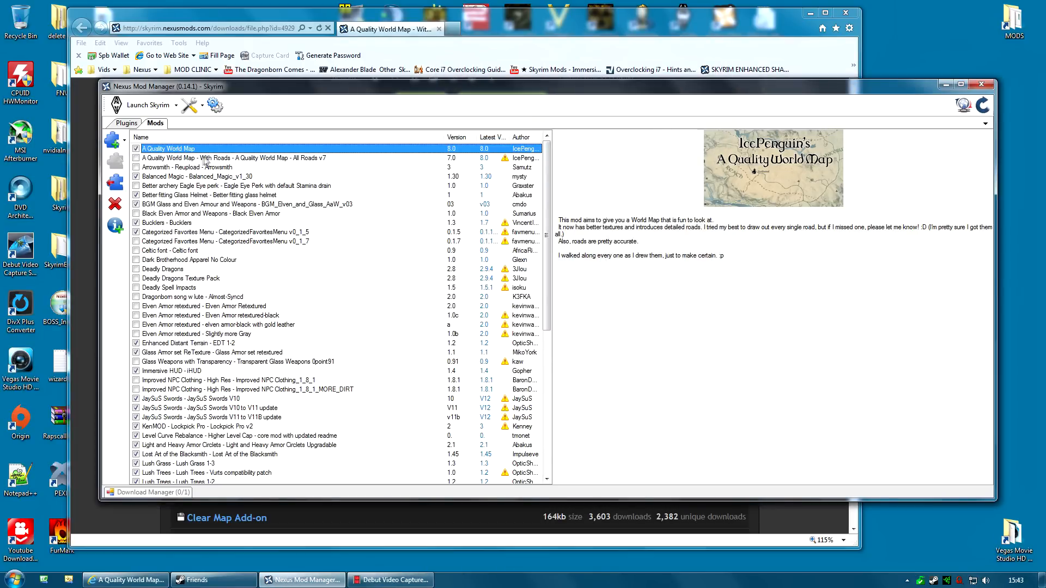
Step: Delete the old mod A Quality World Map - With Roads - All Roads v7 from the mod list
{"action": "left_click", "coordinate": [204, 158]}
{"action": "left_click", "coordinate": [116, 204]}
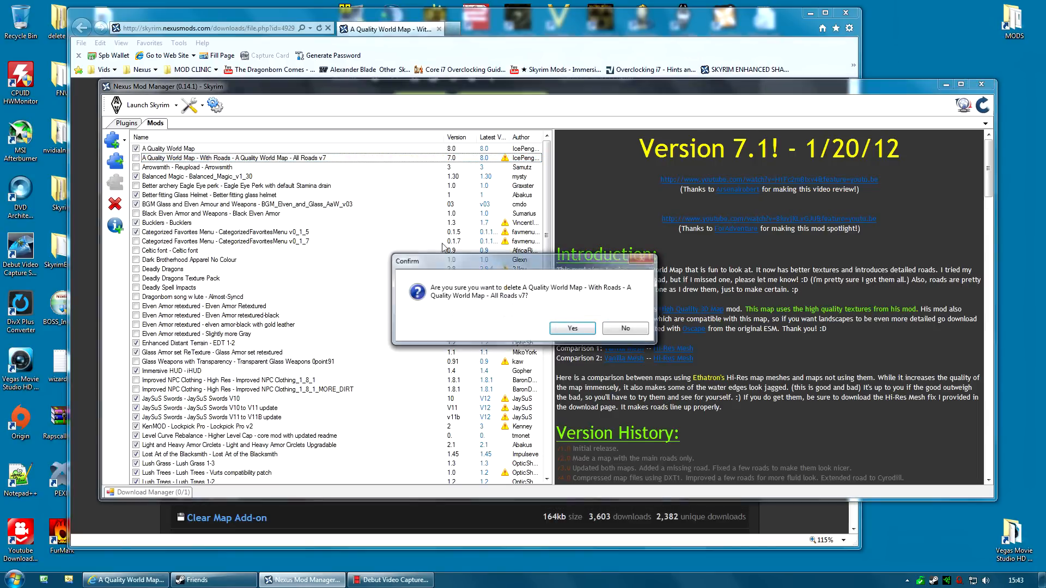
{"action": "left_click", "coordinate": [569, 331]}
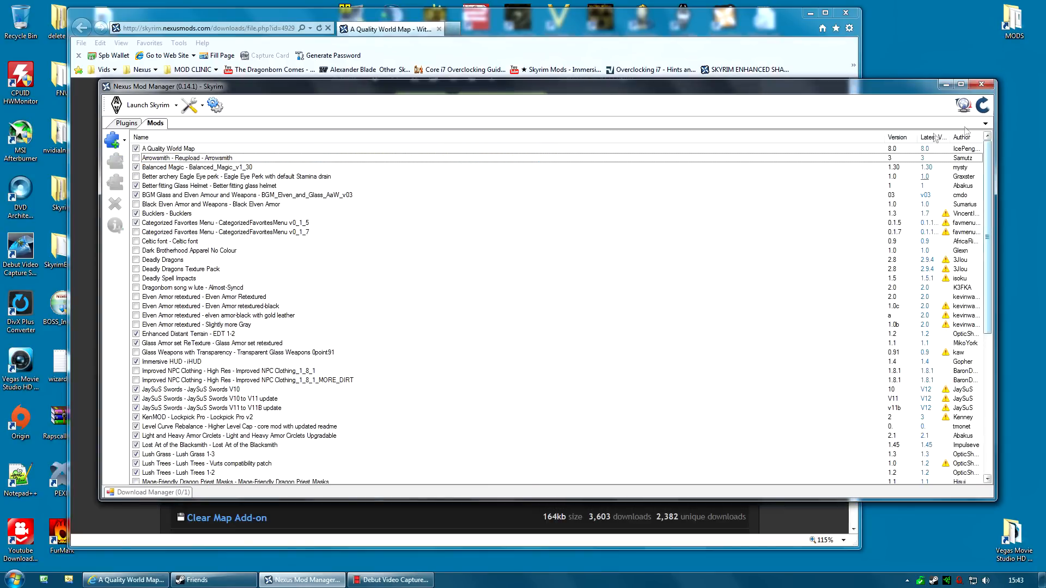
Step: Read the descriptions of Bucklers, A Quality World Map, Balanced Magic and Immersive HUD in the mod list
{"action": "left_click", "coordinate": [718, 215]}
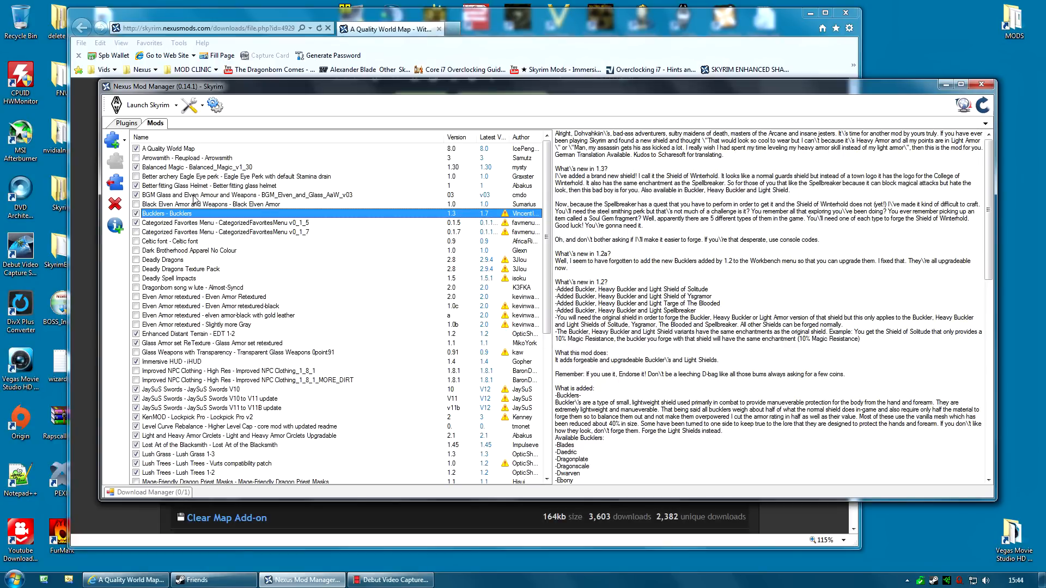
{"action": "left_click", "coordinate": [198, 150]}
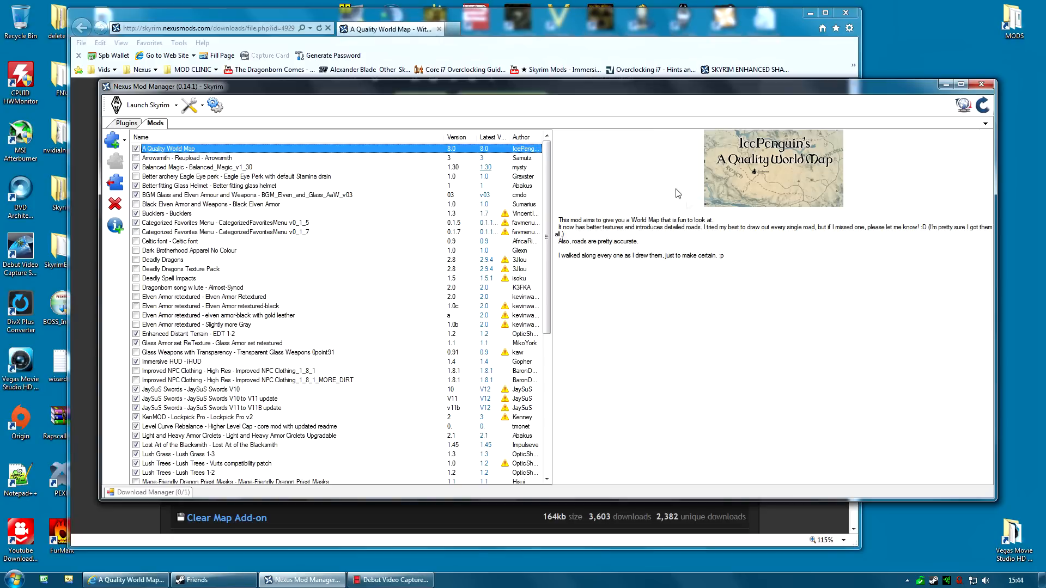
{"action": "left_click", "coordinate": [169, 169]}
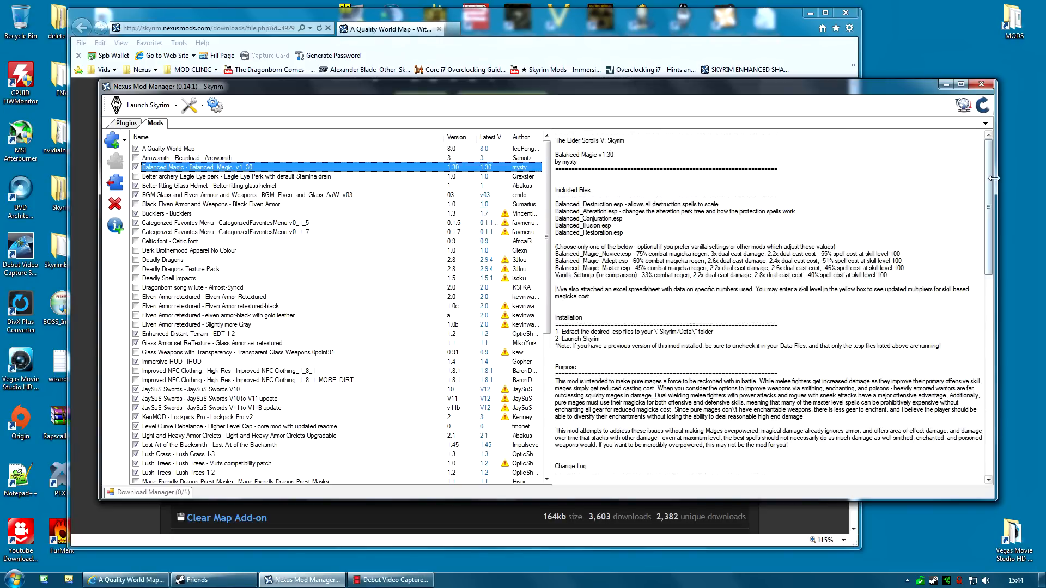
{"action": "left_click_drag", "start_coordinate": [989, 191], "coordinate": [987, 287]}
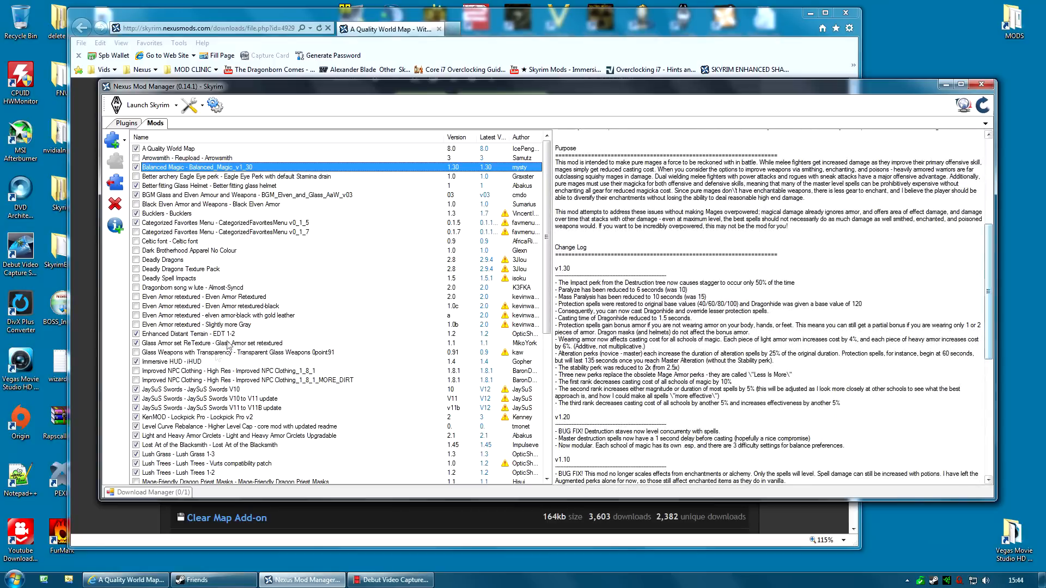
{"action": "left_click", "coordinate": [214, 362]}
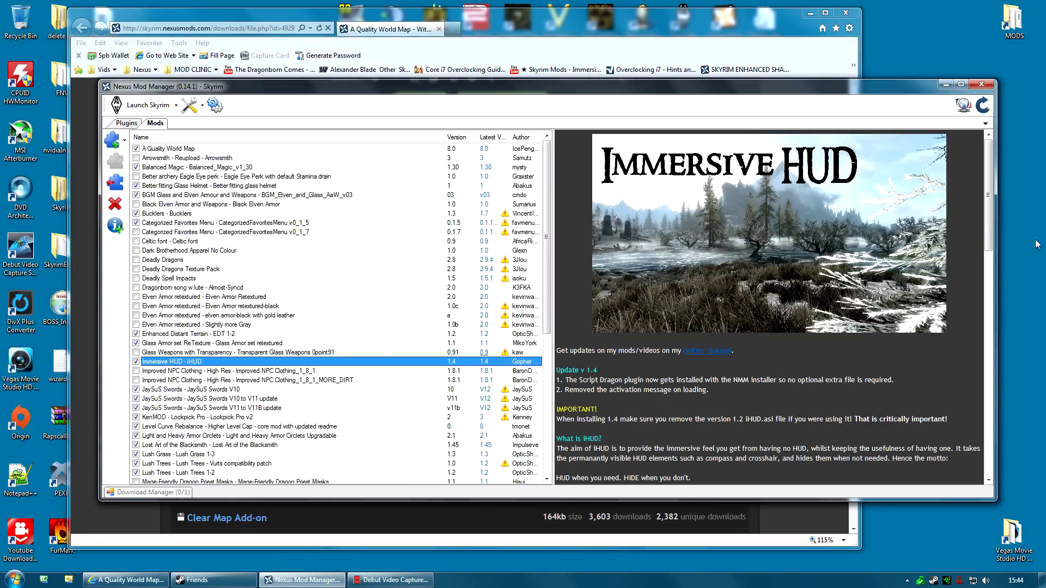
{"action": "left_click_drag", "start_coordinate": [990, 197], "coordinate": [953, 185]}
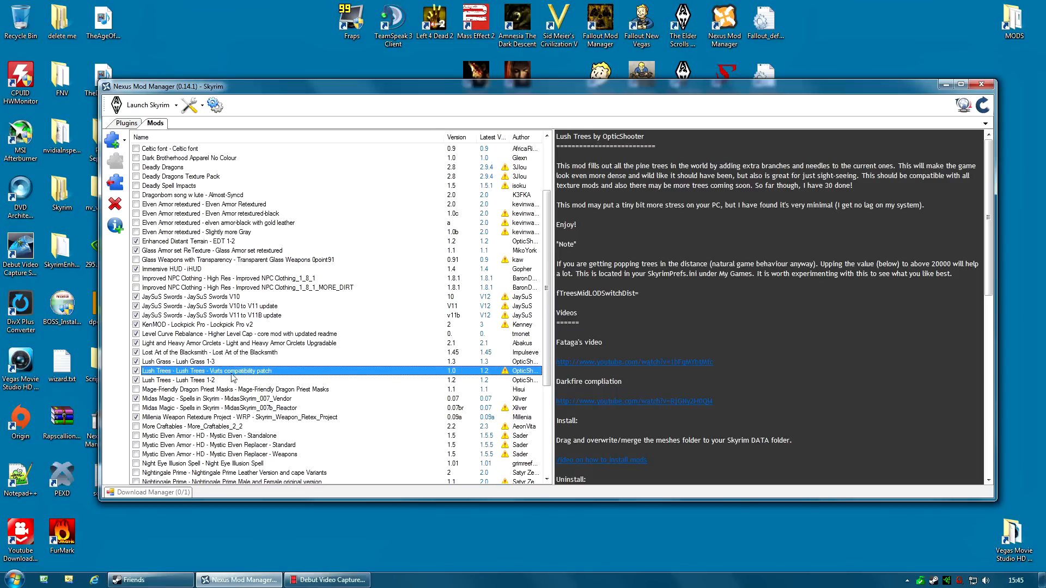
Step: Compare the Lush Trees 1-2 and Vurts compatibility patch entries, and examine the files offered on the Lush Trees web page
{"action": "left_click", "coordinate": [183, 382]}
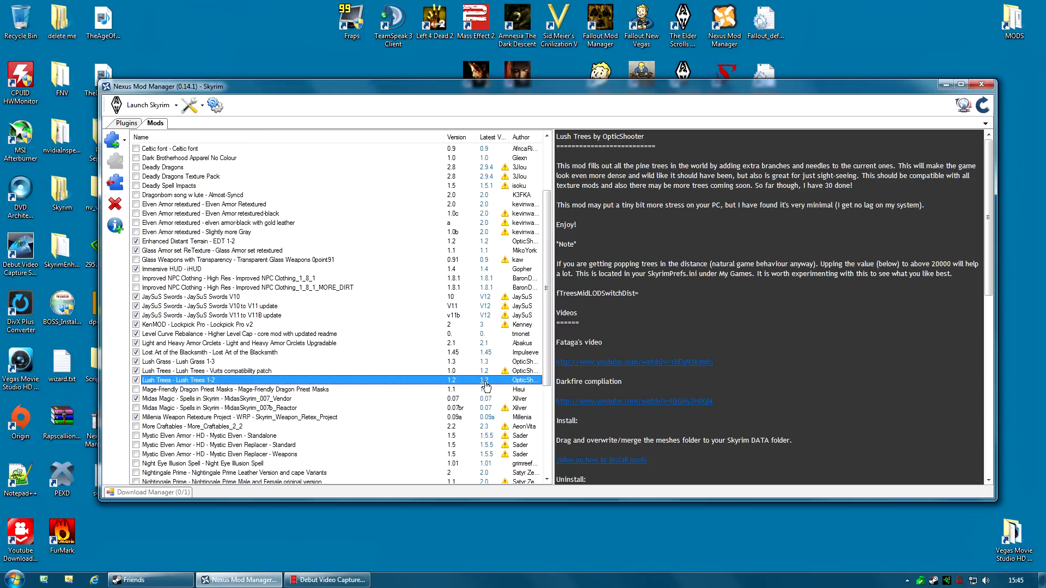
{"action": "left_click", "coordinate": [238, 371]}
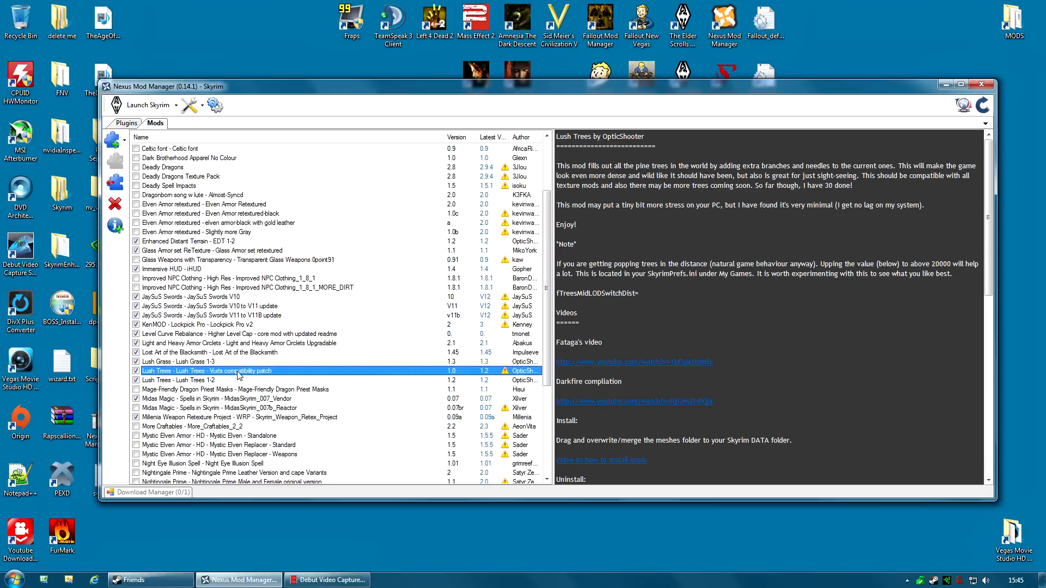
{"action": "left_click", "coordinate": [487, 371]}
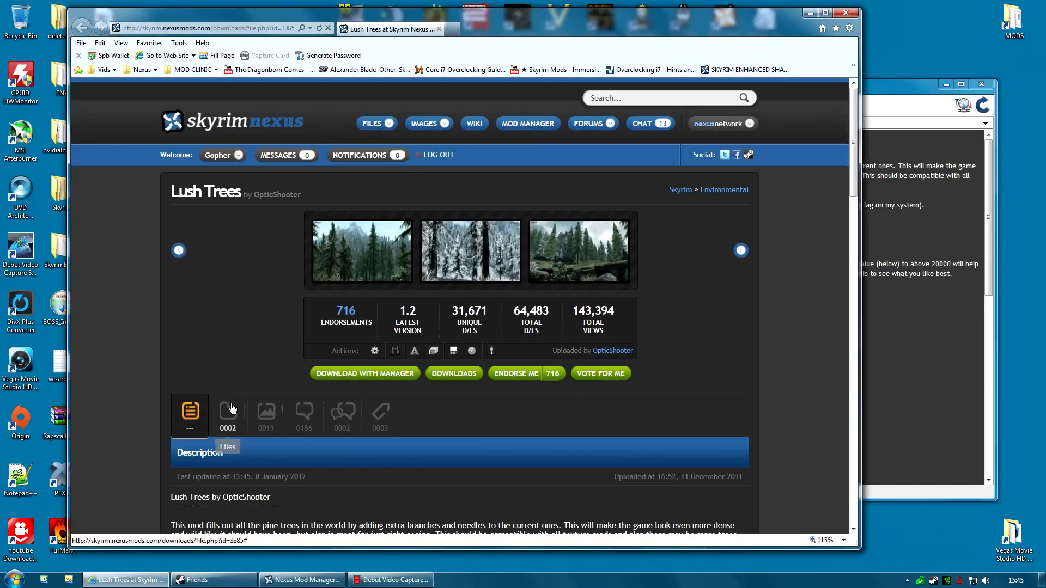
{"action": "left_click", "coordinate": [232, 409]}
{"action": "scroll", "coordinate": [489, 394], "scroll_direction": "down", "scroll_amount": 5}
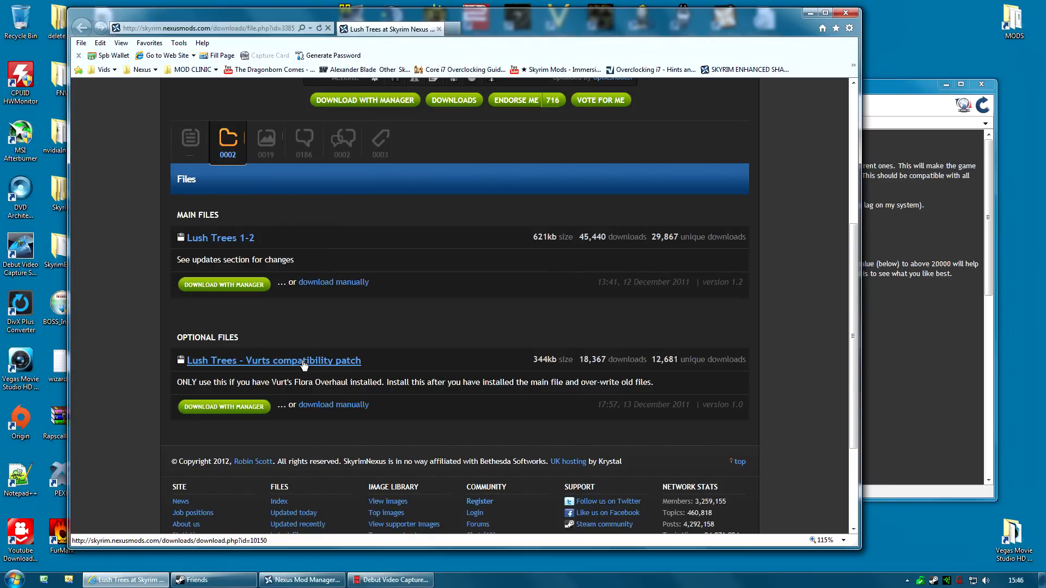
Step: Switch back to Nexus Mod Manager and select the Lush Trees - Vurts compatibility patch
{"action": "left_click", "coordinate": [935, 98]}
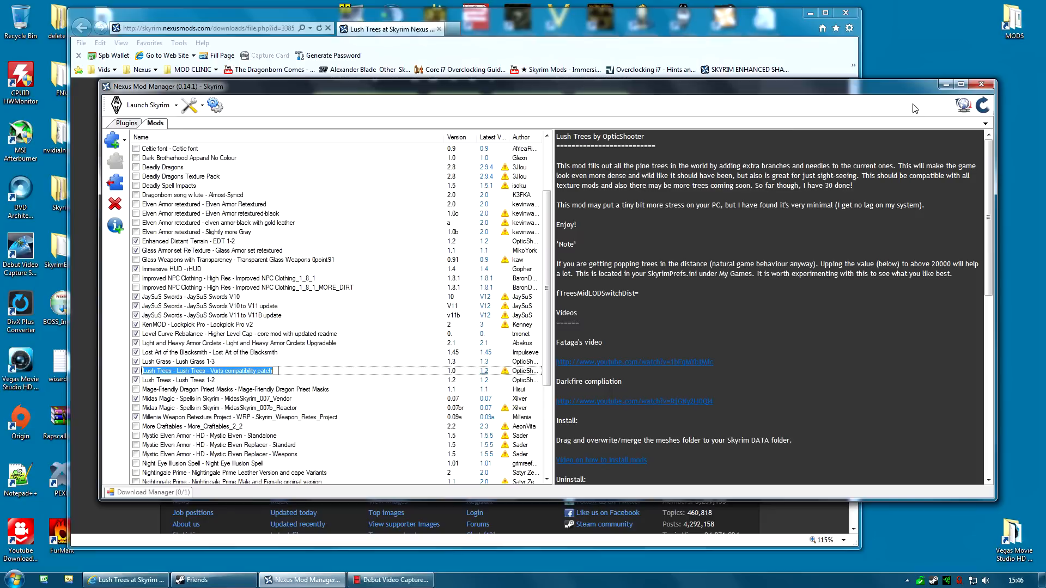
{"action": "left_click", "coordinate": [147, 364]}
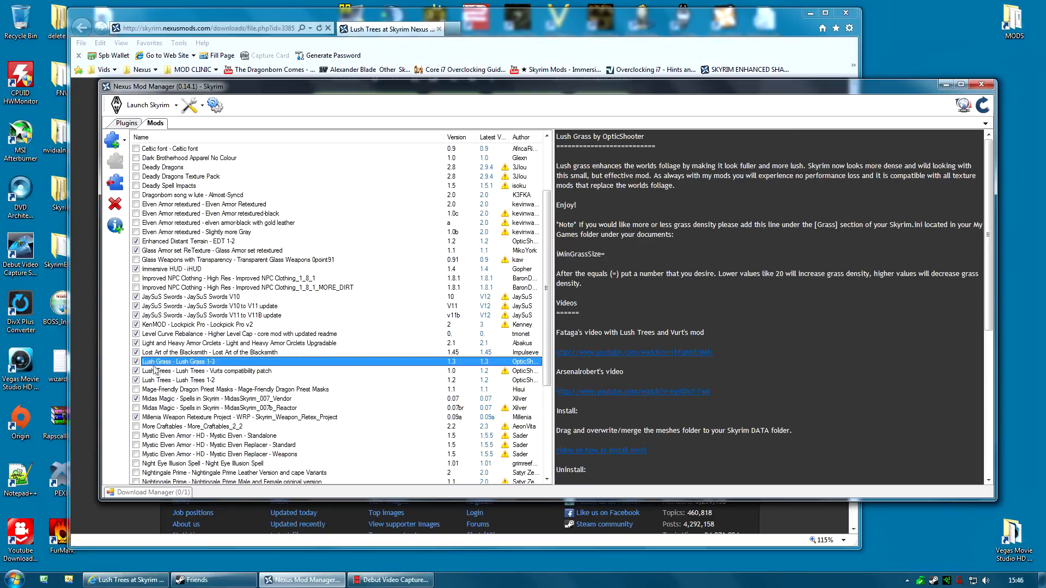
{"action": "left_click", "coordinate": [164, 371]}
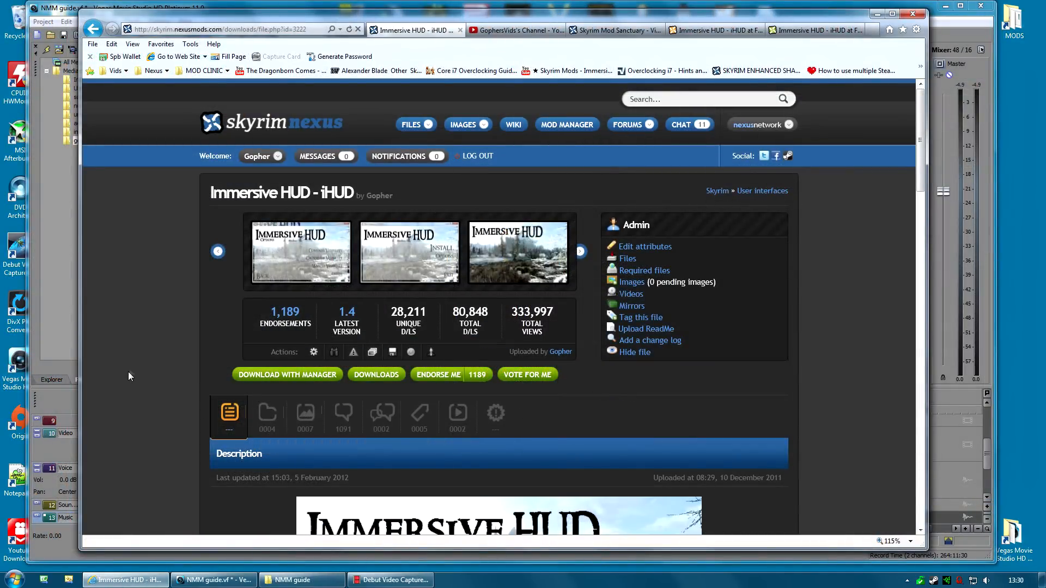
Step: Read the description and the readme with the installation instructions on the Immersive HUD - iHUD web page
{"action": "scroll", "coordinate": [131, 360], "scroll_direction": "down", "scroll_amount": 10}
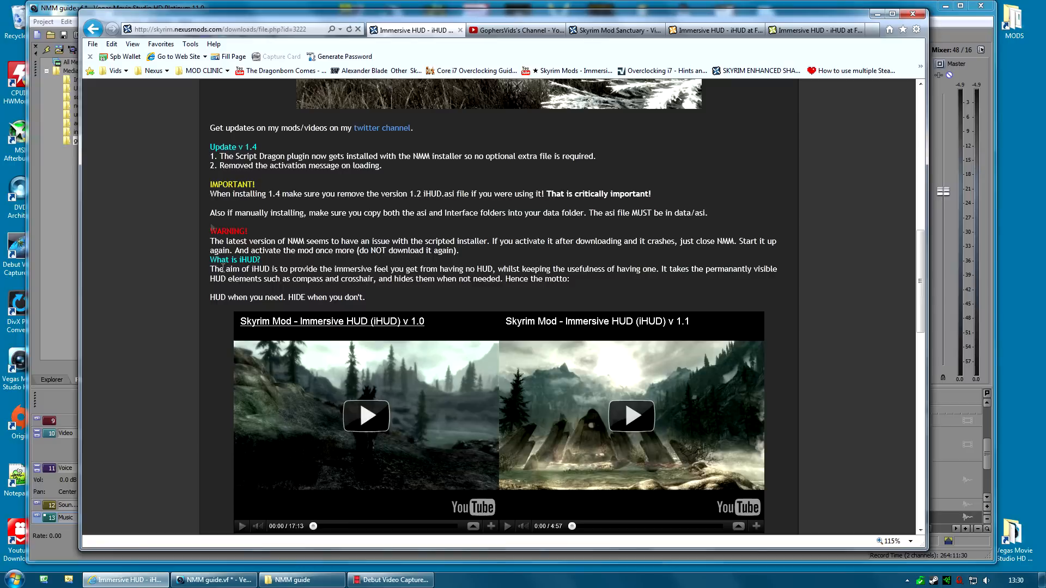
{"action": "scroll", "coordinate": [327, 217], "scroll_direction": "up", "scroll_amount": 3}
{"action": "scroll", "coordinate": [330, 327], "scroll_direction": "up", "scroll_amount": 6}
{"action": "left_click", "coordinate": [495, 416]}
{"action": "scroll", "coordinate": [735, 439], "scroll_direction": "down", "scroll_amount": 8}
{"action": "scroll", "coordinate": [604, 388], "scroll_direction": "down", "scroll_amount": 6}
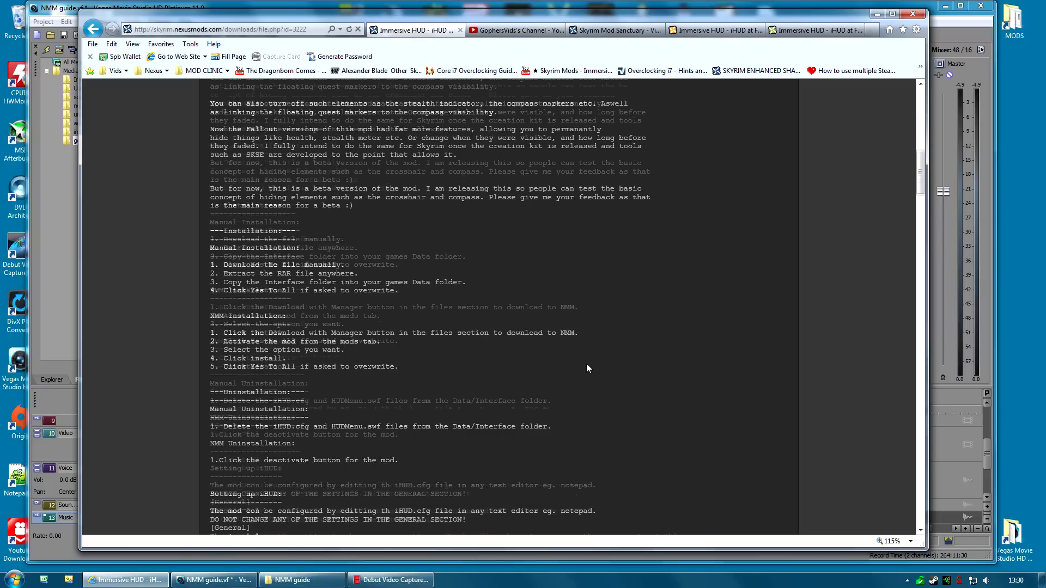
{"action": "scroll", "coordinate": [308, 302], "scroll_direction": "up", "scroll_amount": 10}
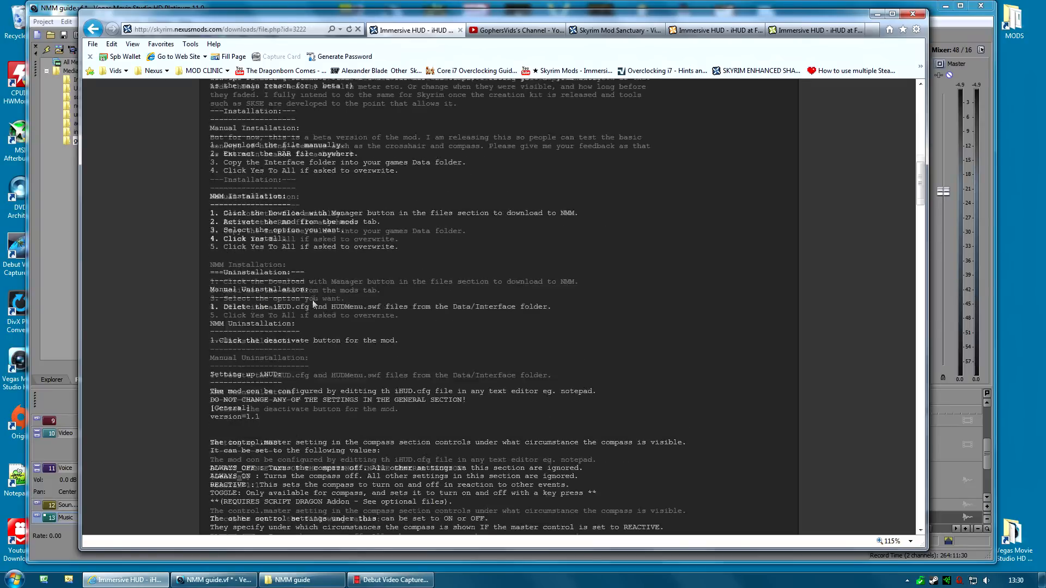
Step: Examine the main files and old versions offered for Immersive HUD - iHUD
{"action": "left_click", "coordinate": [260, 344]}
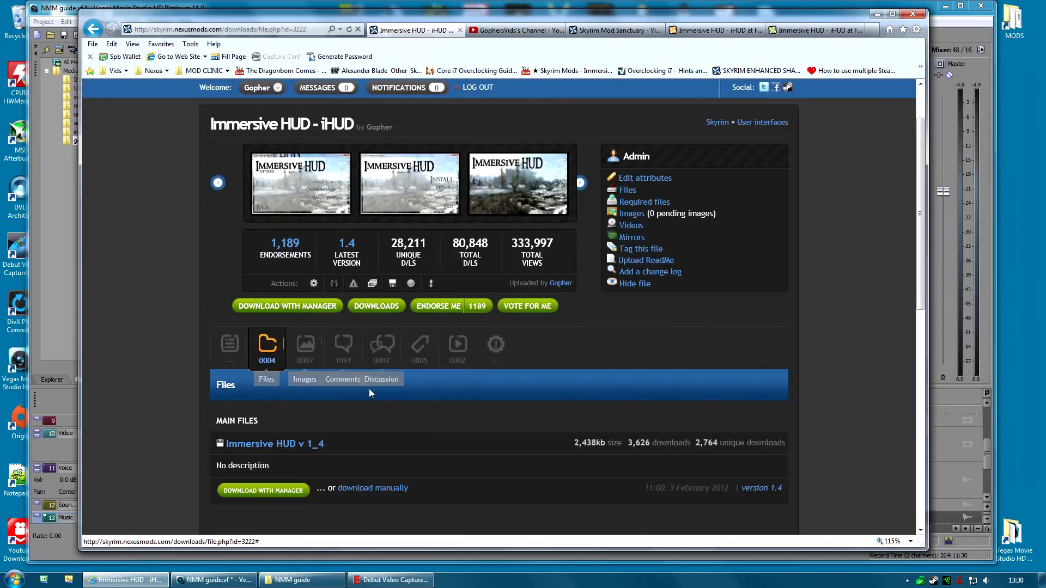
{"action": "scroll", "coordinate": [518, 404], "scroll_direction": "down", "scroll_amount": 4}
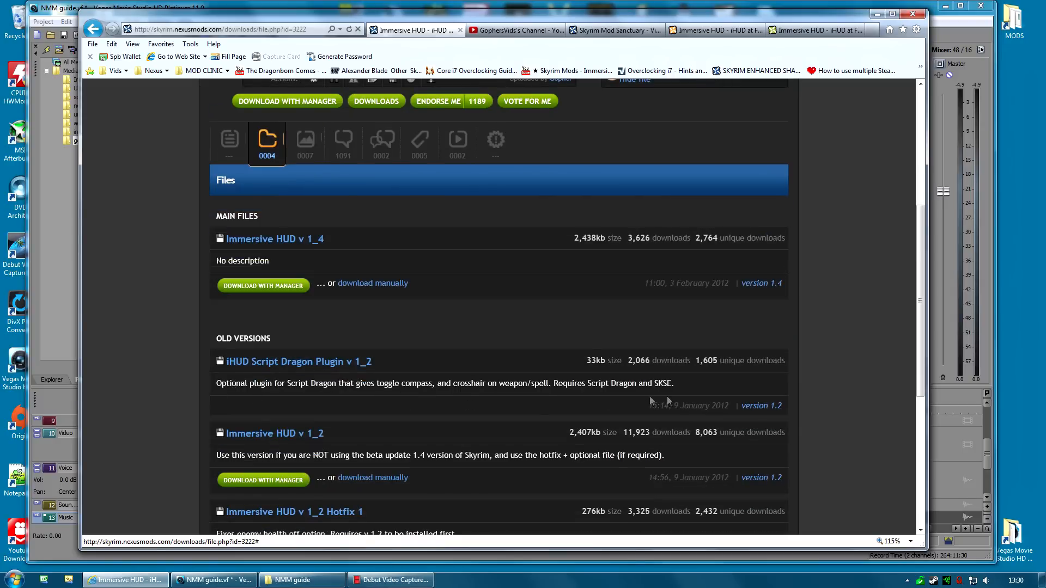
{"action": "scroll", "coordinate": [334, 439], "scroll_direction": "down", "scroll_amount": 2}
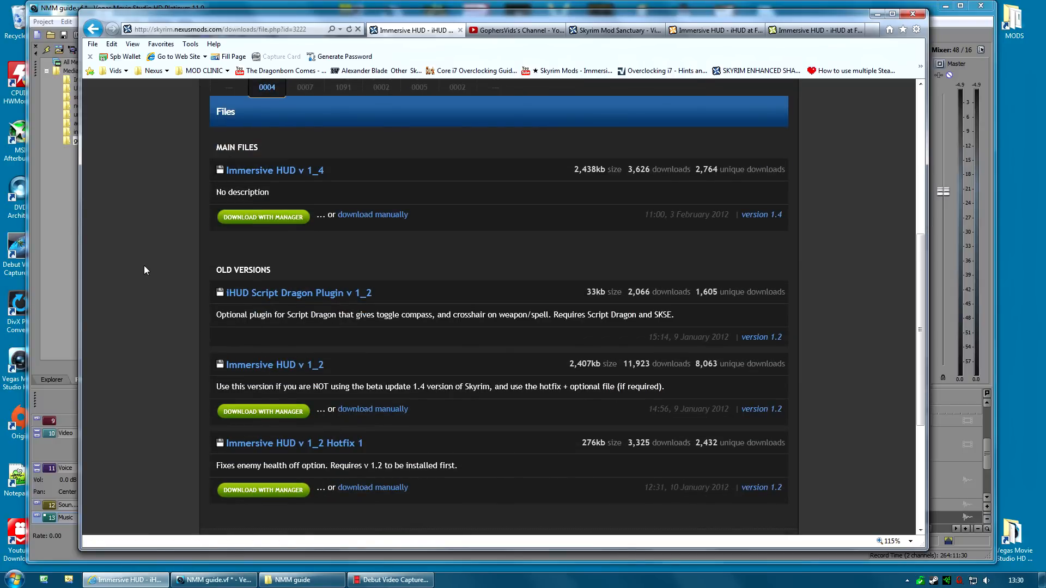
{"action": "scroll", "coordinate": [145, 266], "scroll_direction": "up", "scroll_amount": 5}
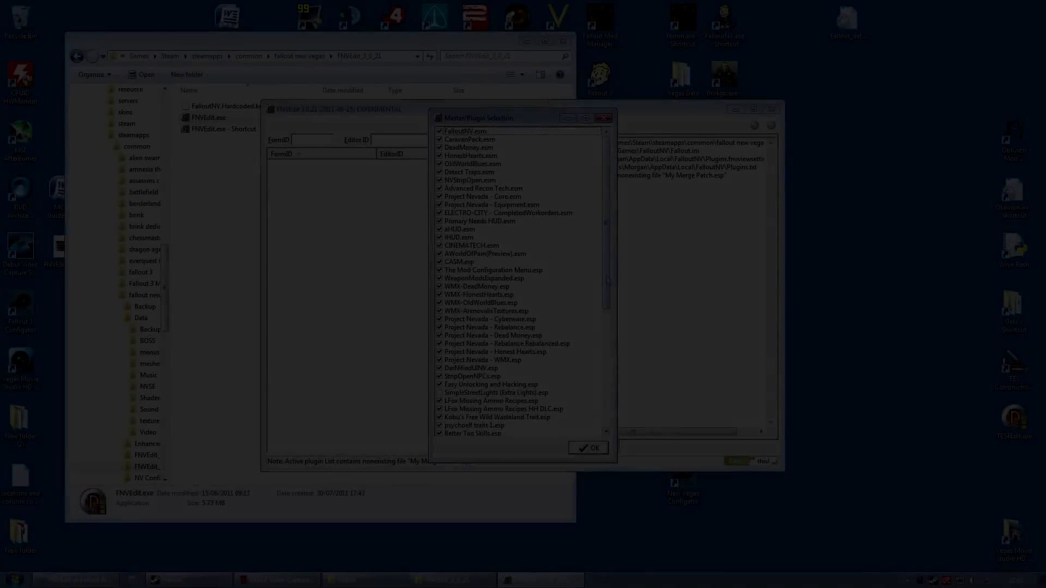
Step: Look through the plugins listed in FNVEdit's Master/Plugin Selection dialog
{"action": "scroll", "coordinate": [607, 281], "scroll_direction": "down", "scroll_amount": 8}
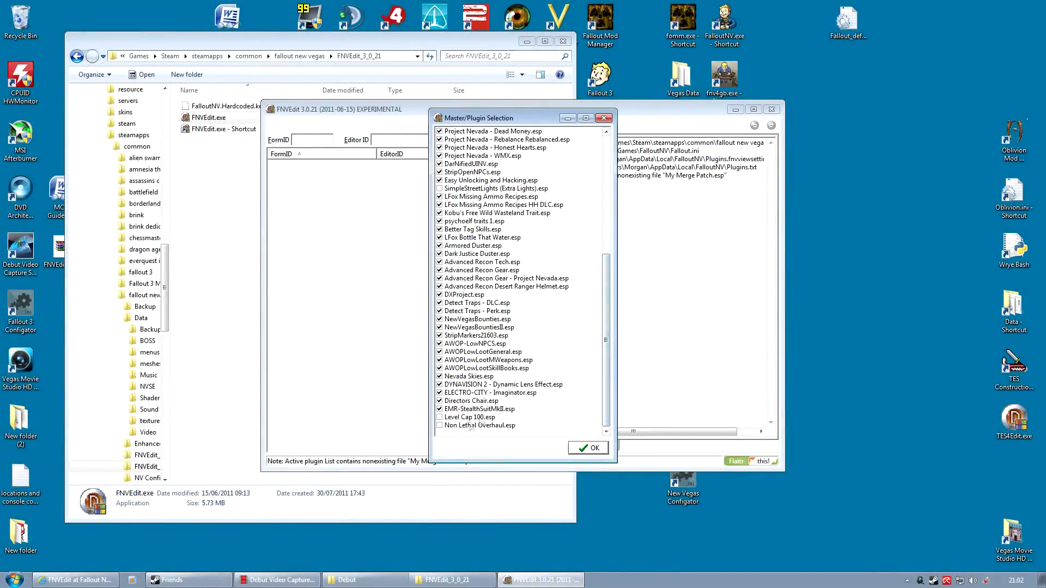
{"action": "left_click_drag", "start_coordinate": [604, 289], "coordinate": [604, 166]}
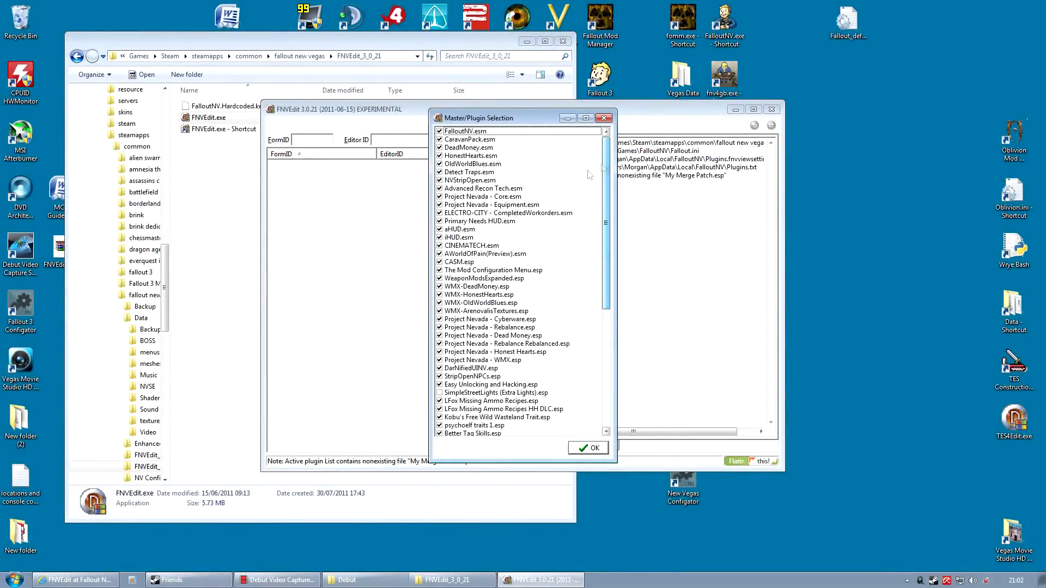
{"action": "right_click", "coordinate": [527, 186]}
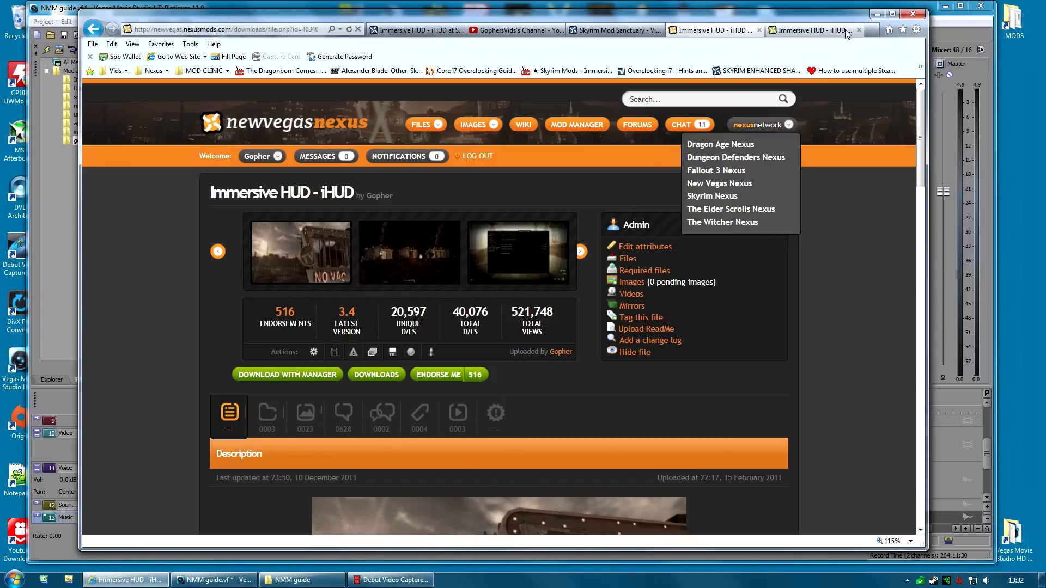
Step: Show the Fallout 3 Nexus page of Immersive HUD - iHUD
{"action": "left_click", "coordinate": [821, 34]}
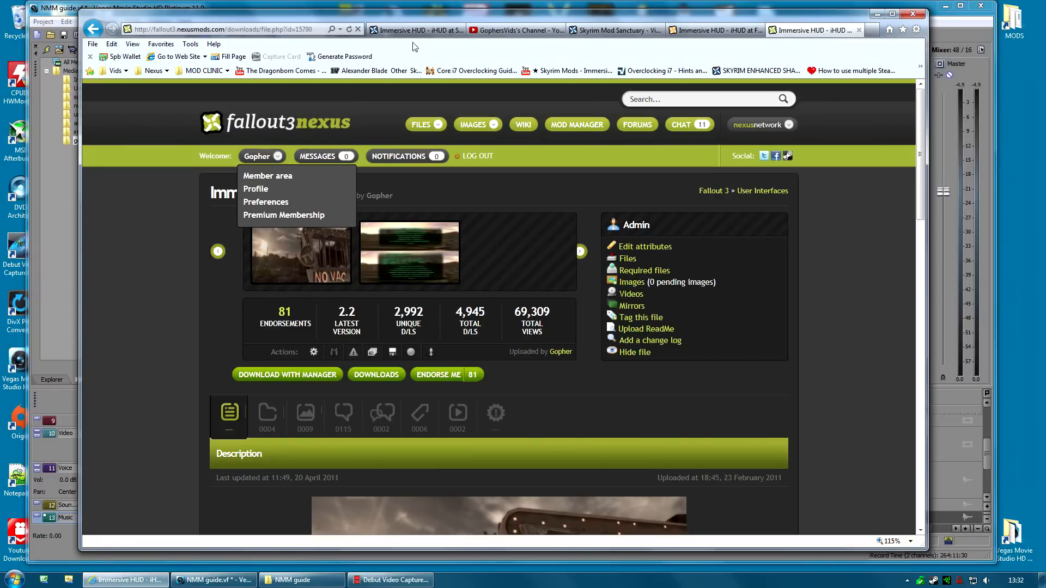